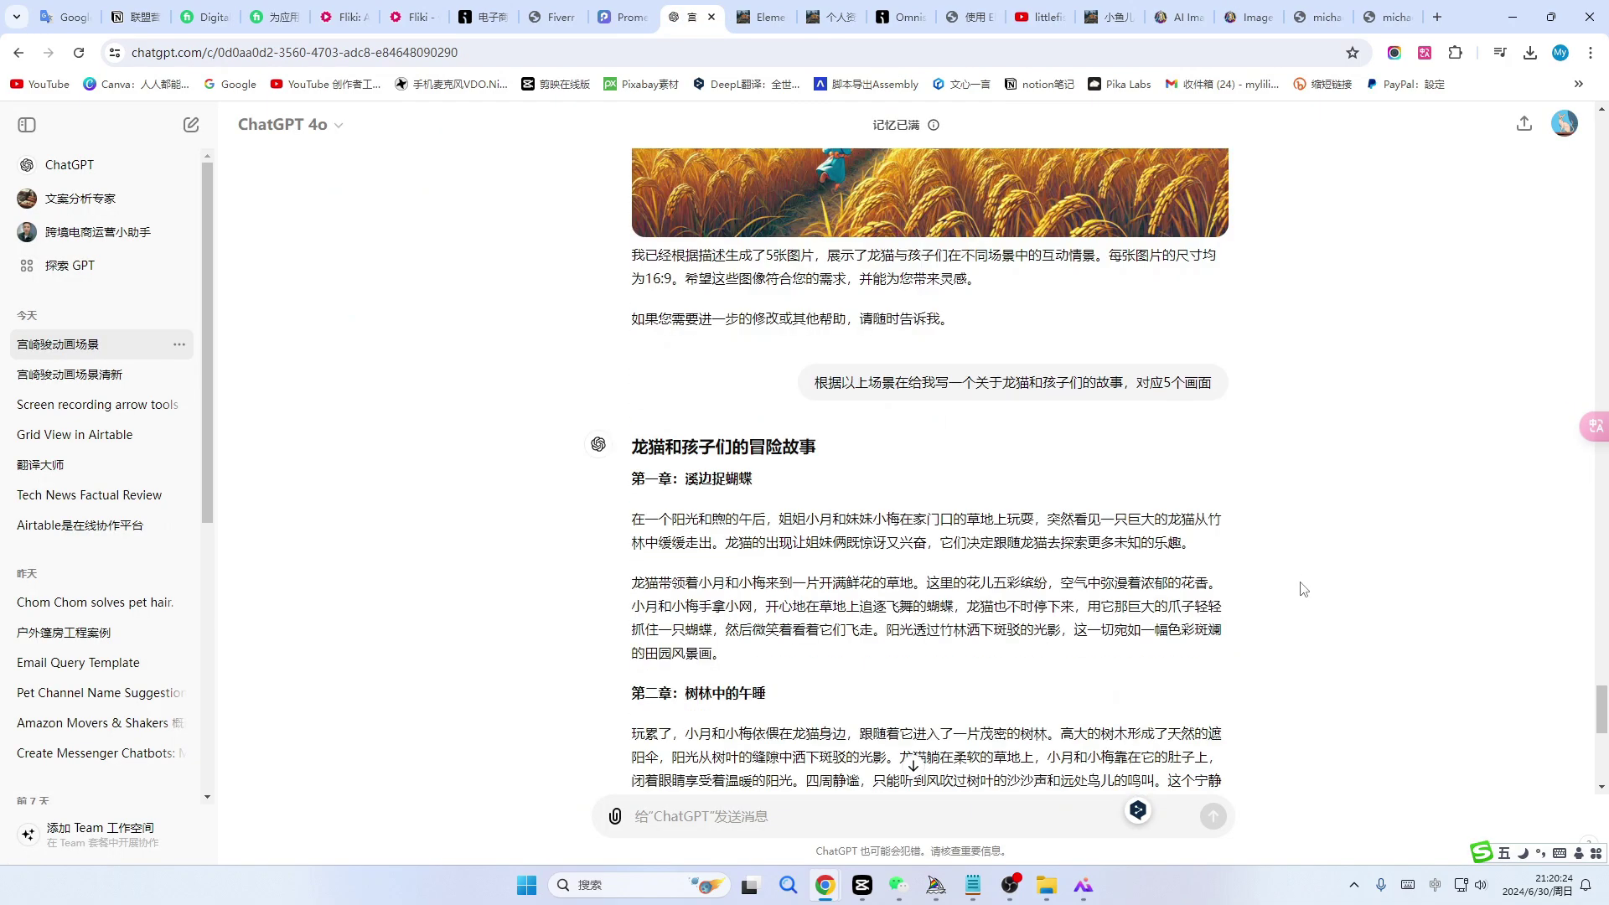
# - Copy the two paragraphs of the story's first chapter, 溪边捉蝴蝶, from the ChatGPT reply
pyautogui.scroll(-5, 1303, 589)
pyautogui.scroll(5, 1302, 589)
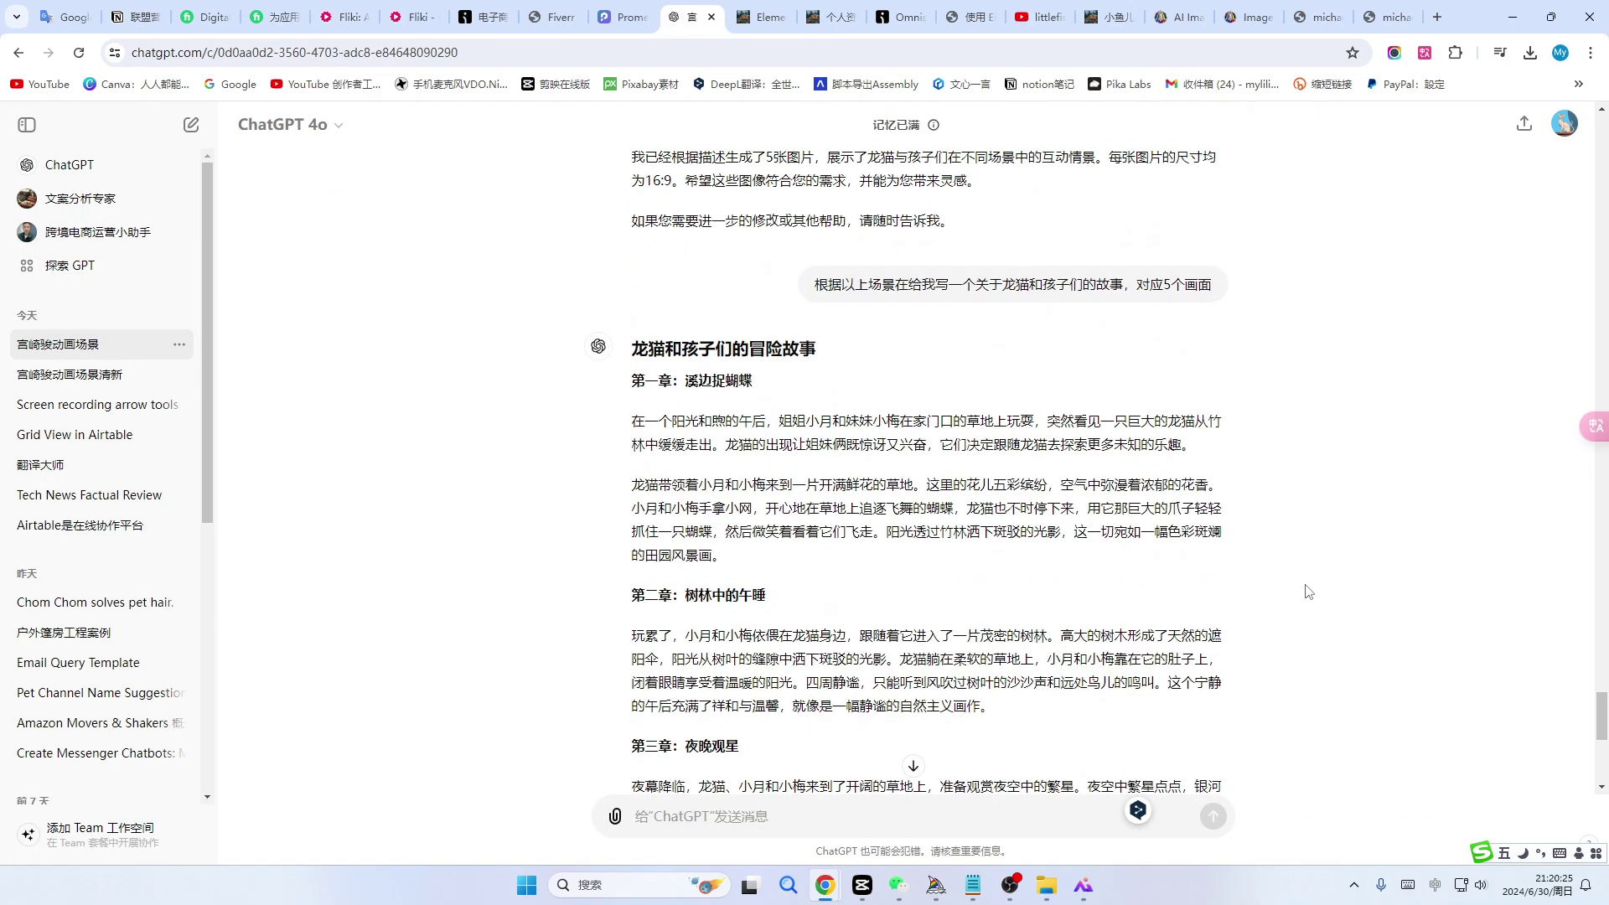
pyautogui.scroll(-1, 1303, 589)
pyautogui.scroll(-1, 1302, 589)
pyautogui.moveTo(633, 421); pyautogui.dragTo(809, 571)
pyautogui.hotkey('ctrl', 'c')
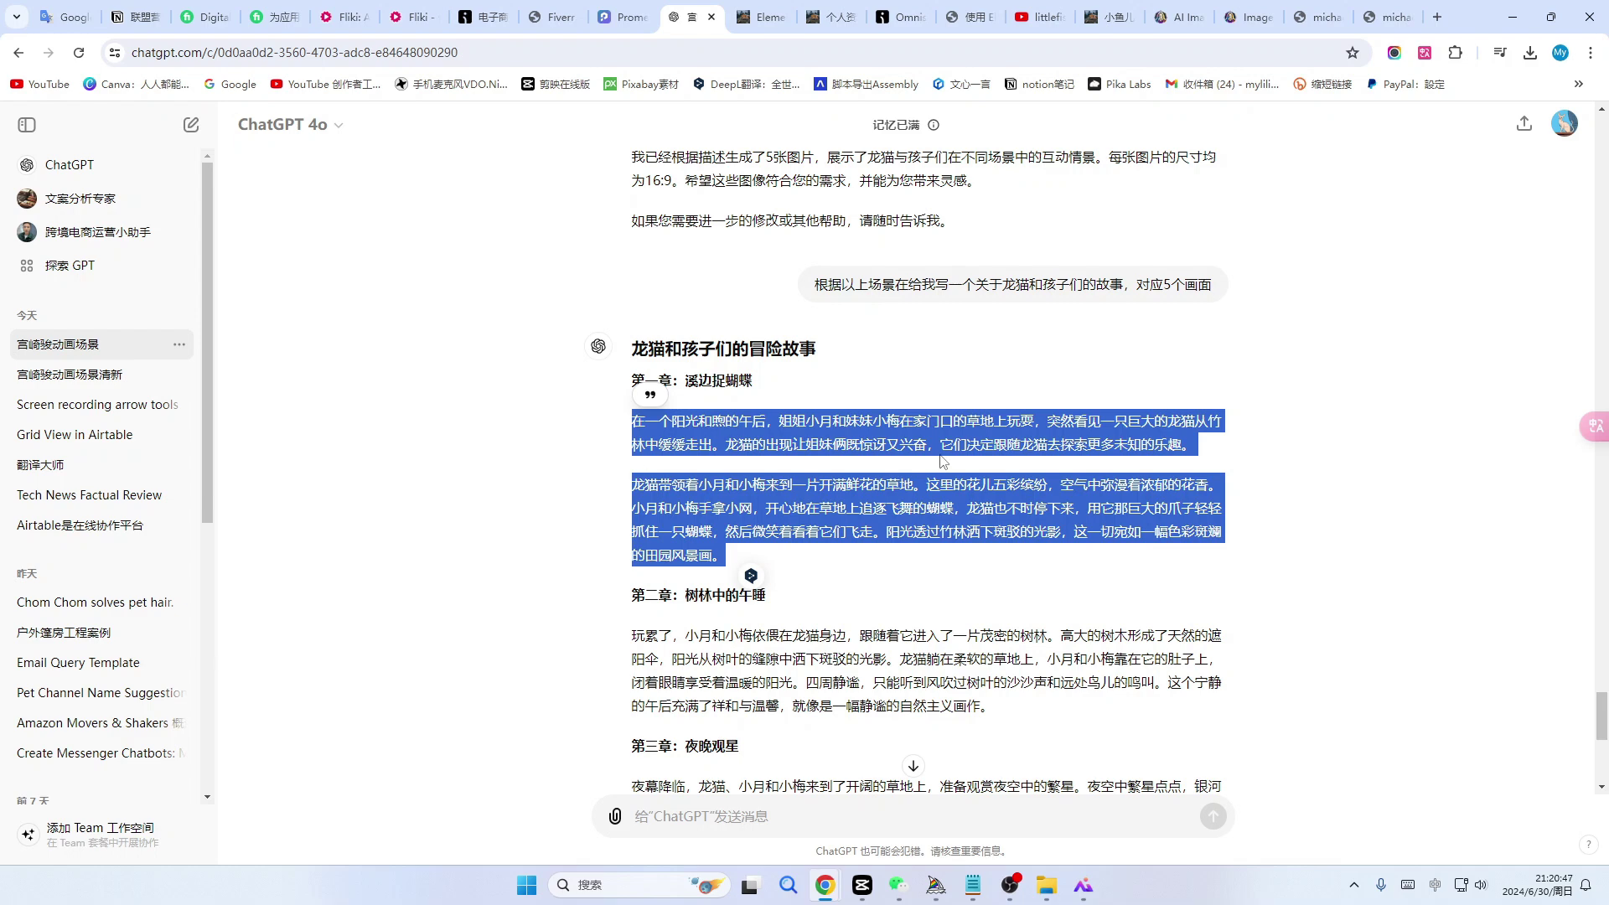
# - Look over the remaining story chapters, and examine the Fliki homepage and its Magic Create video options
pyautogui.scroll(-4, 816, 475)
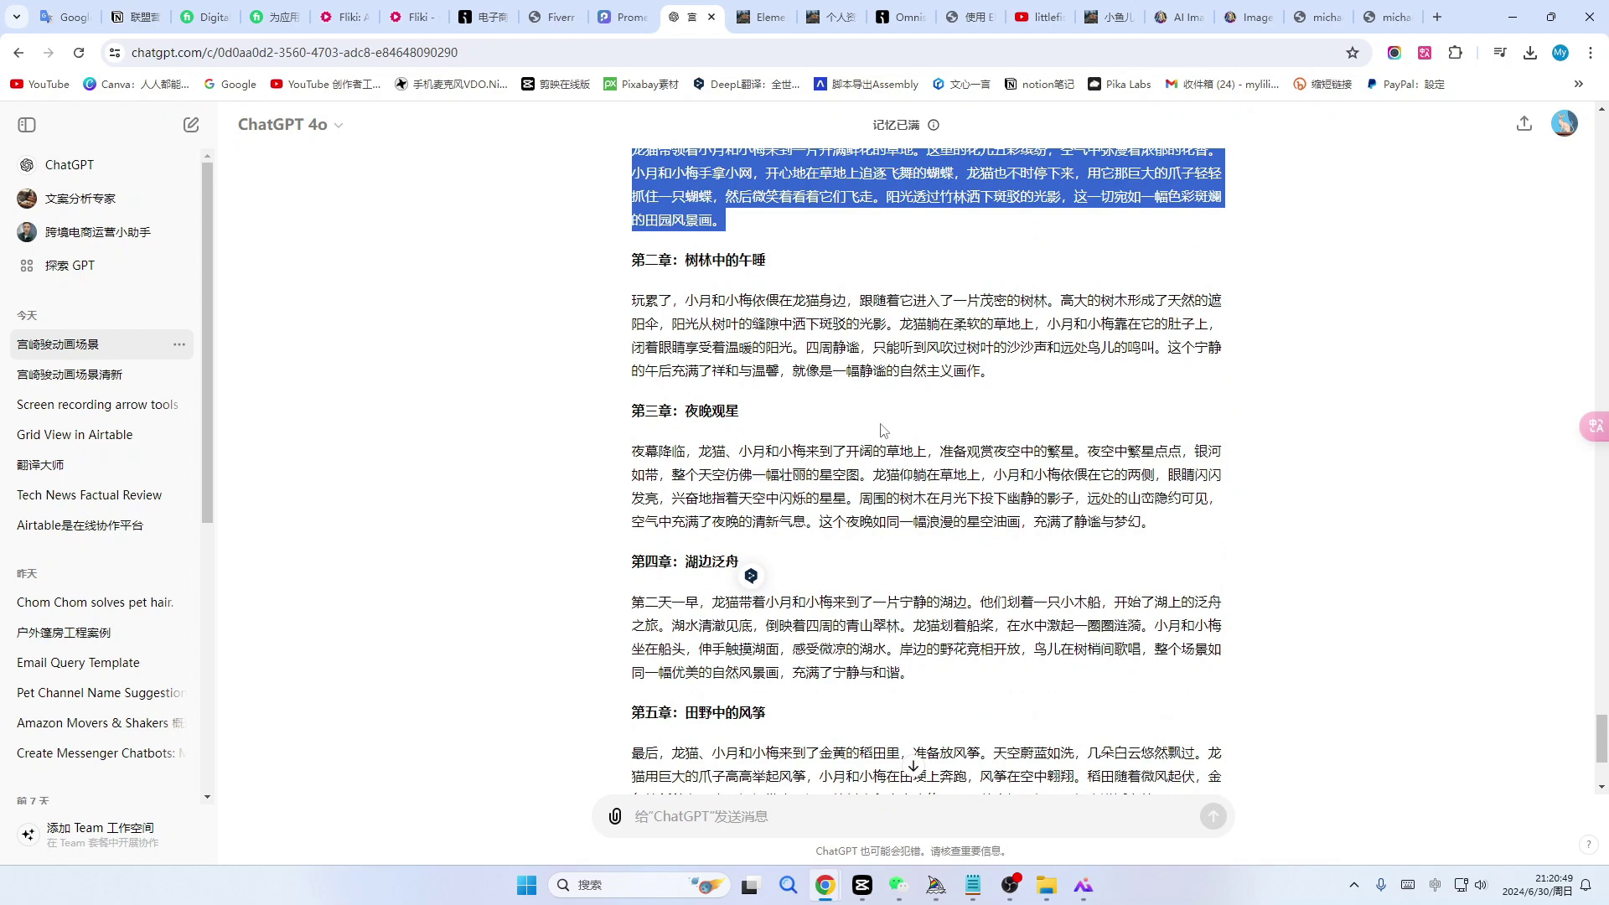
pyautogui.scroll(6, 879, 430)
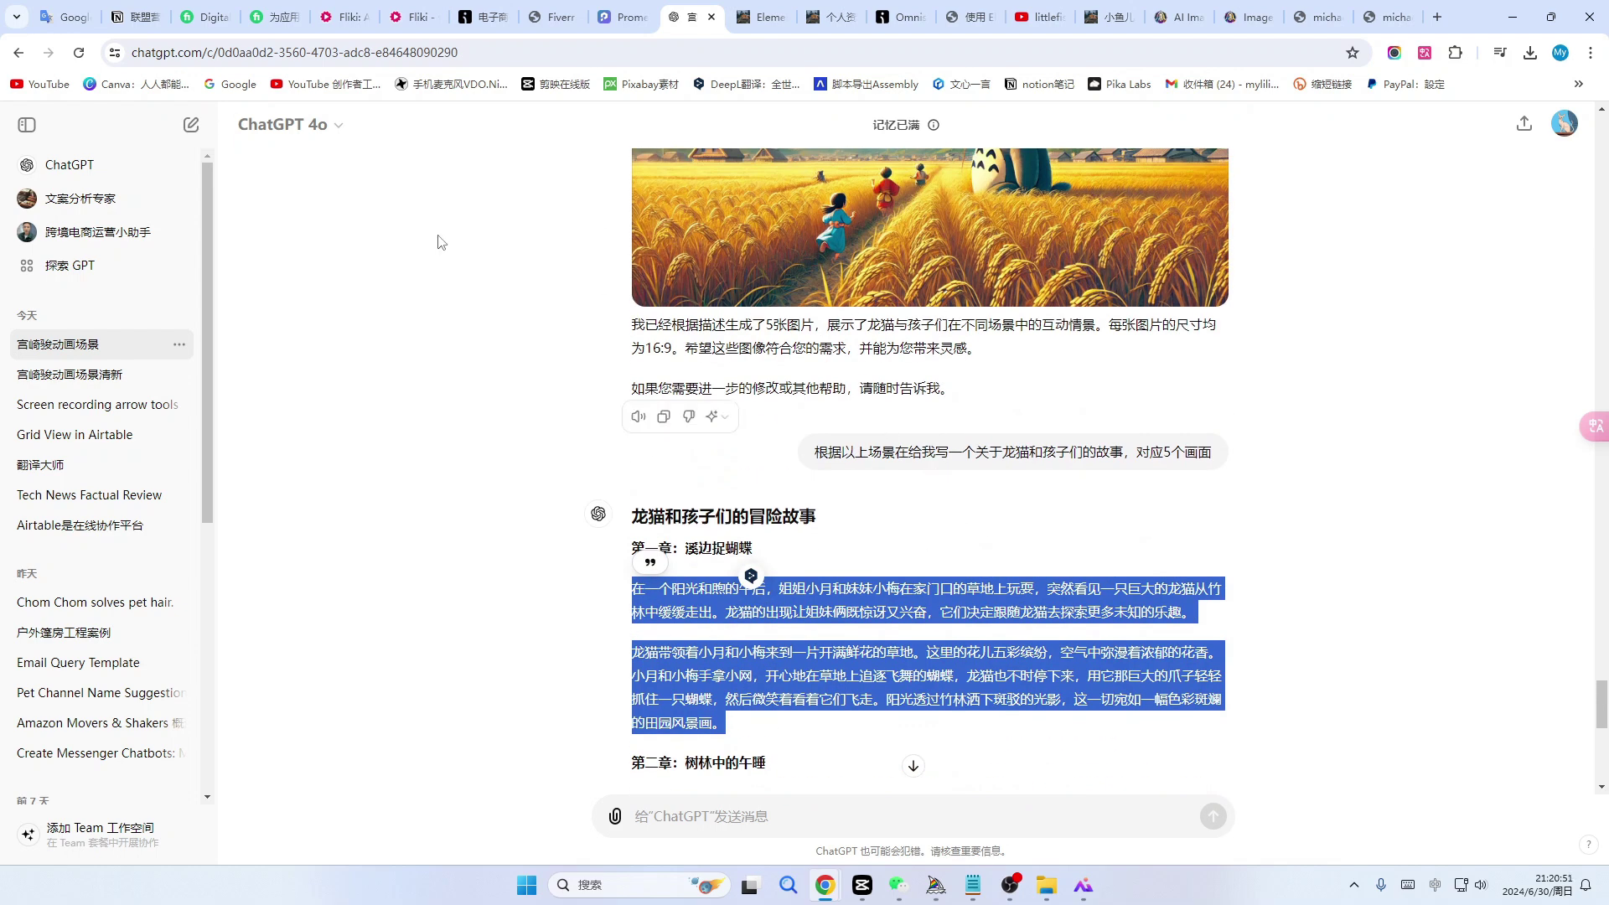
pyautogui.click(352, 18)
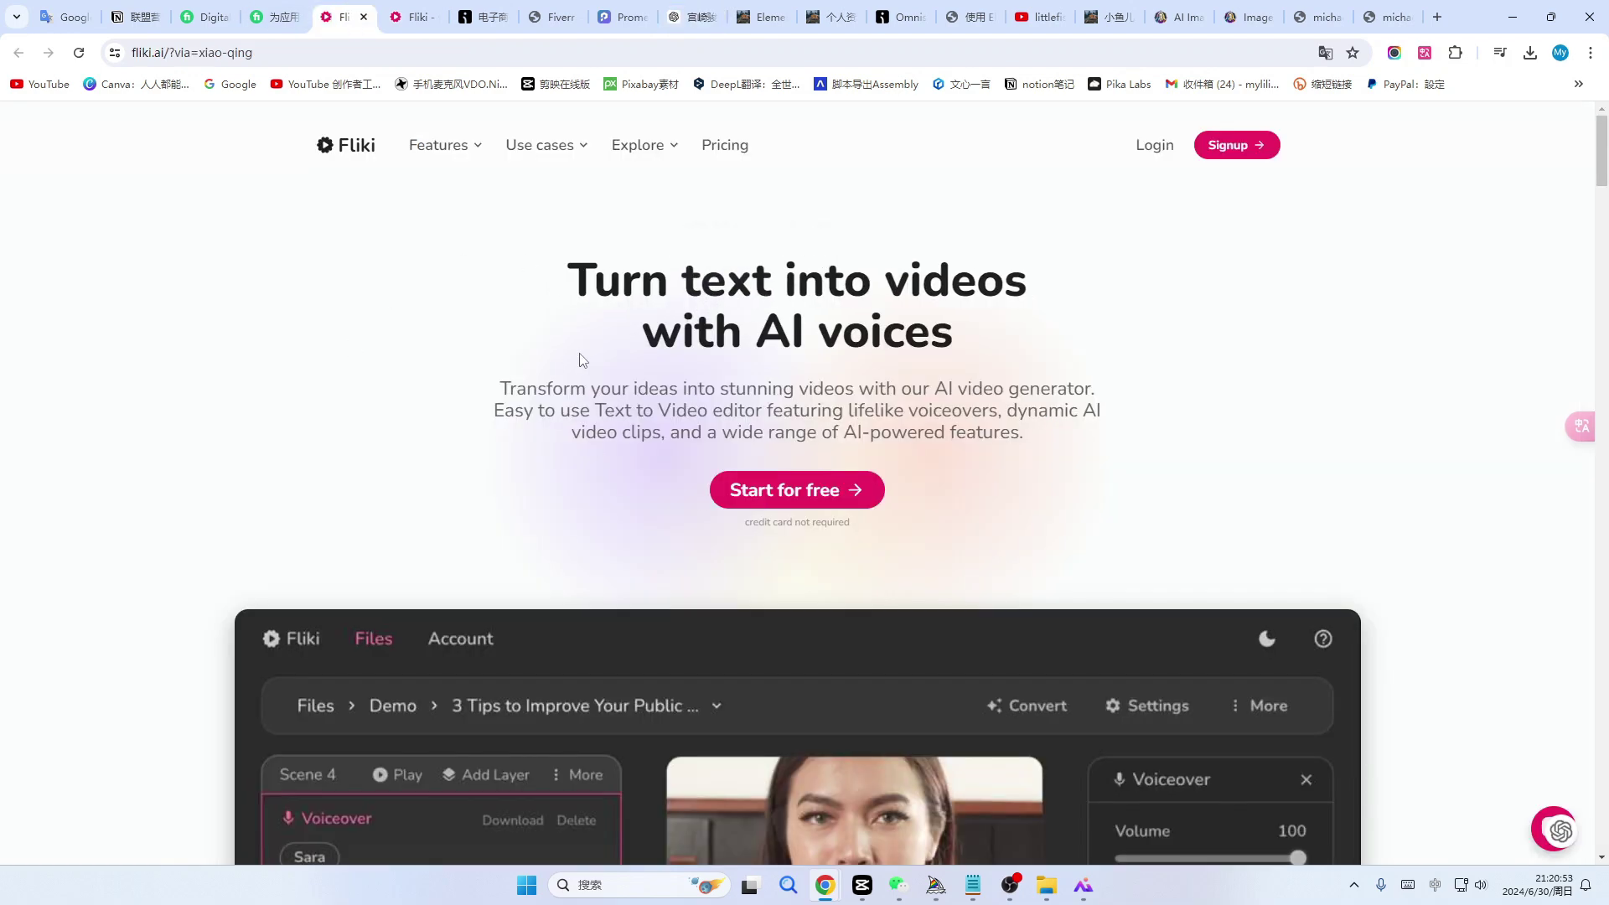
pyautogui.scroll(-6, 618, 564)
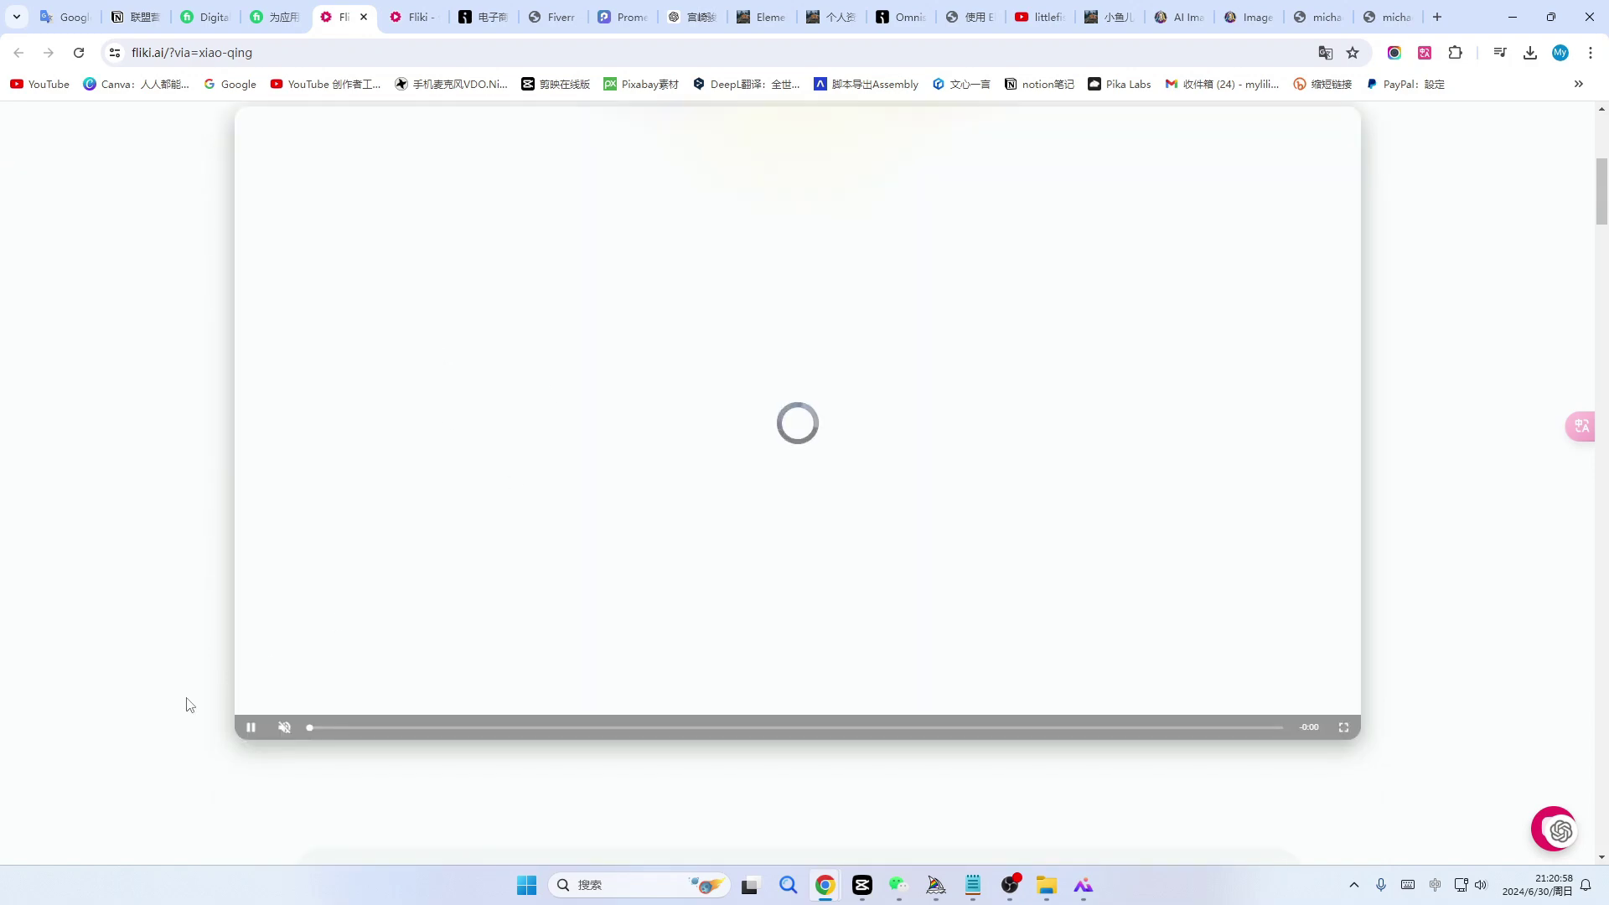
pyautogui.scroll(1, 361, 612)
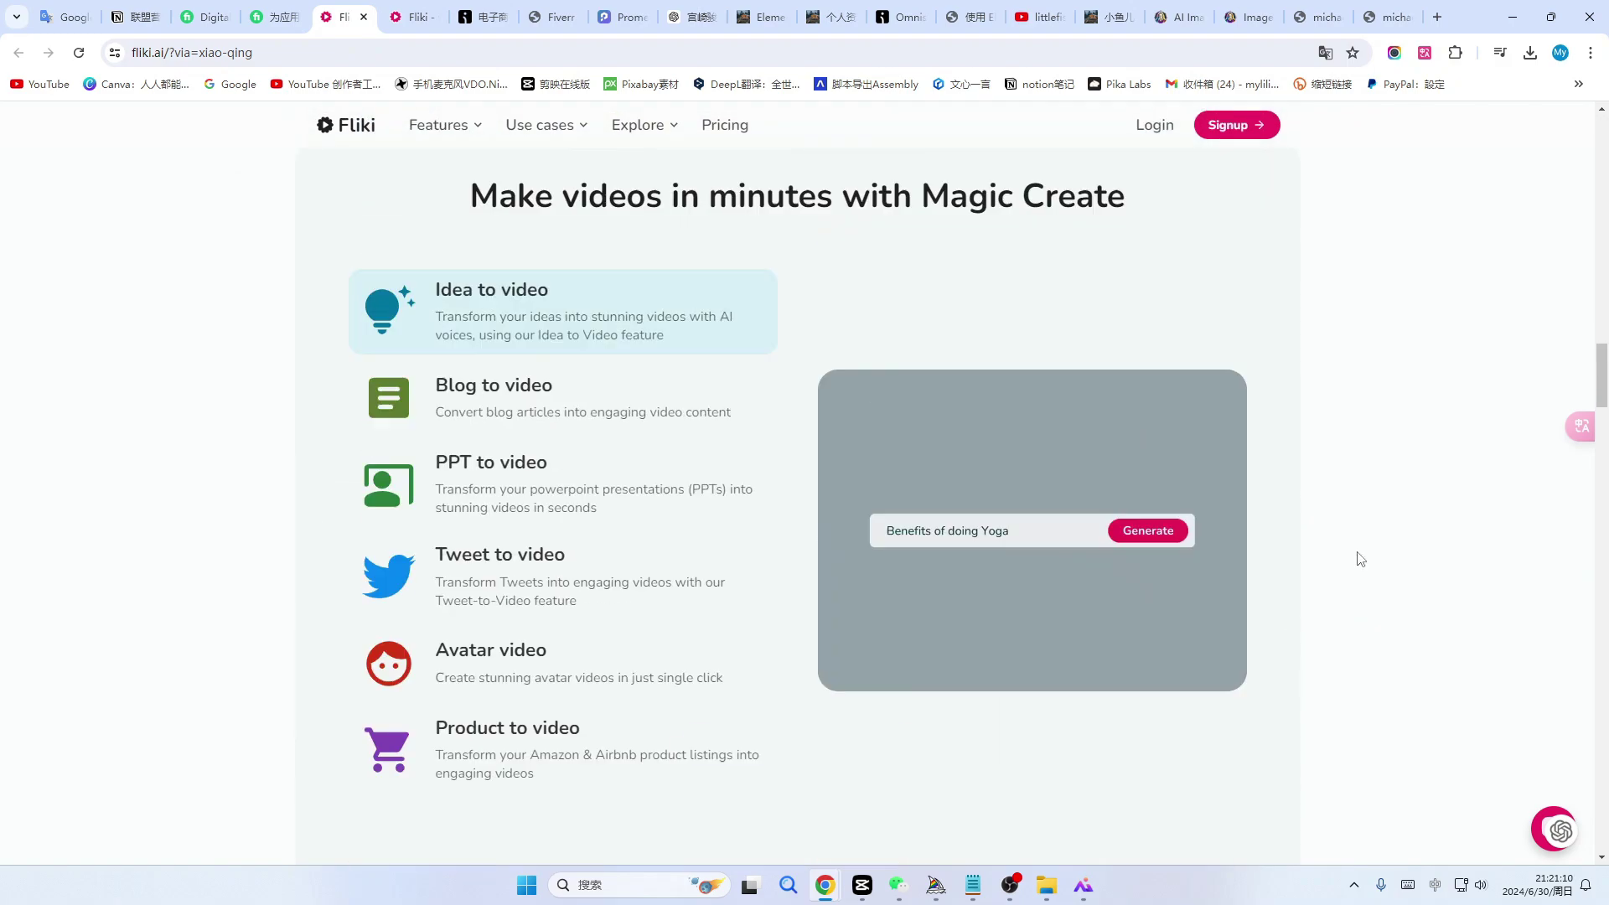
pyautogui.scroll(5, 1383, 551)
pyautogui.scroll(15, 1421, 544)
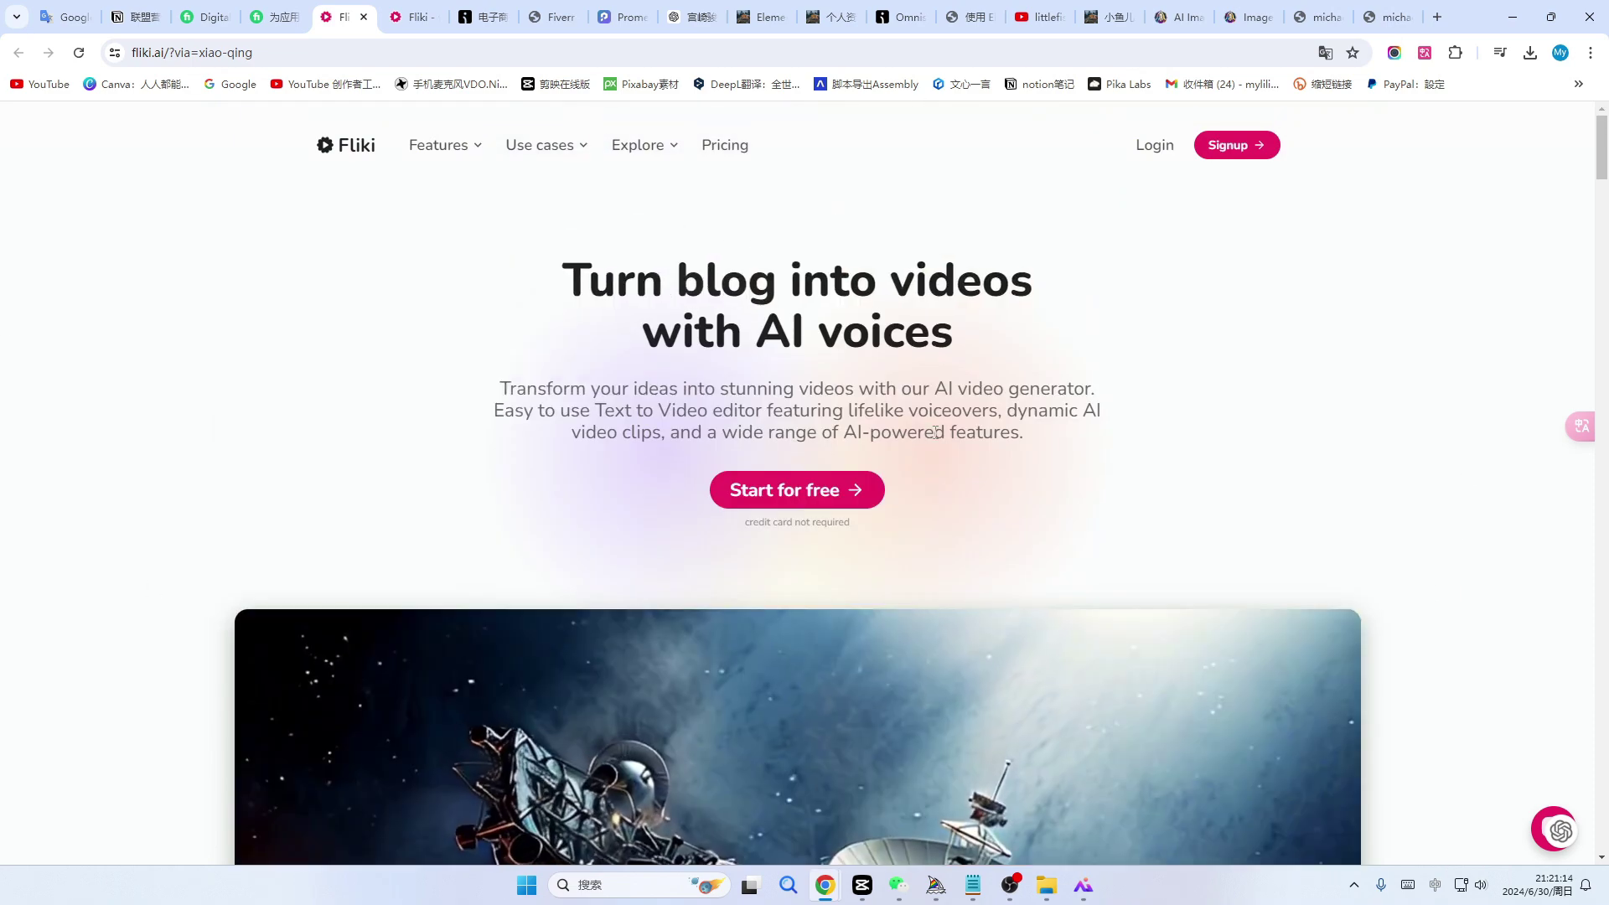
# - Switch to Notepad, paste the chapter into the blank document, and split off the opening clause ending in 玩耍, without its comma
pyautogui.click(1503, 14)
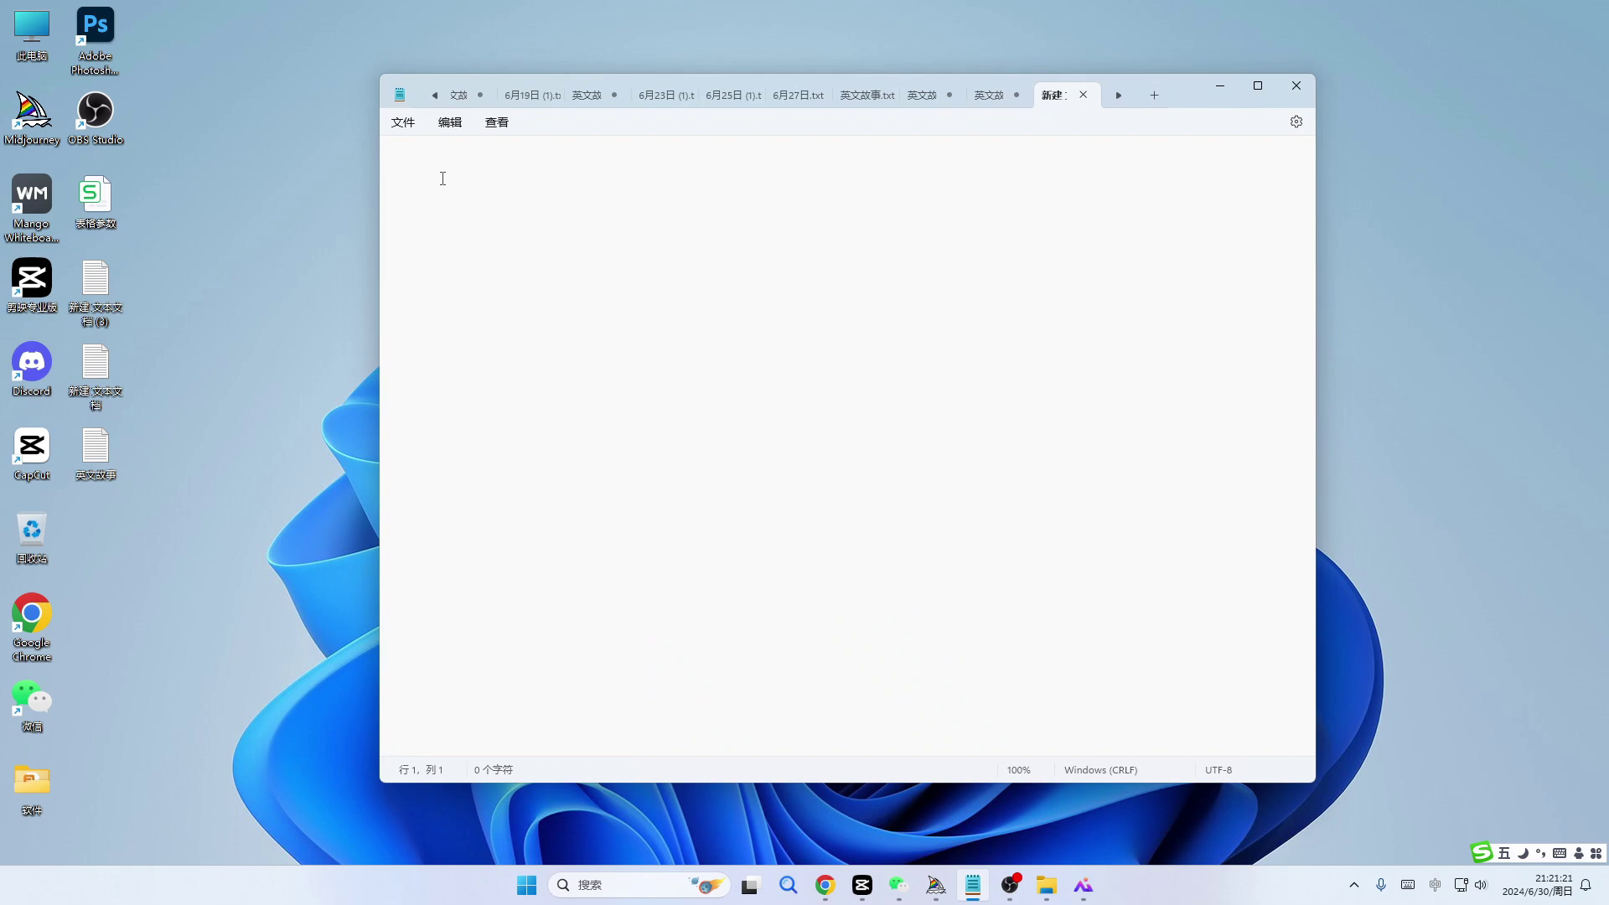
pyautogui.hotkey('ctrl', 'v')
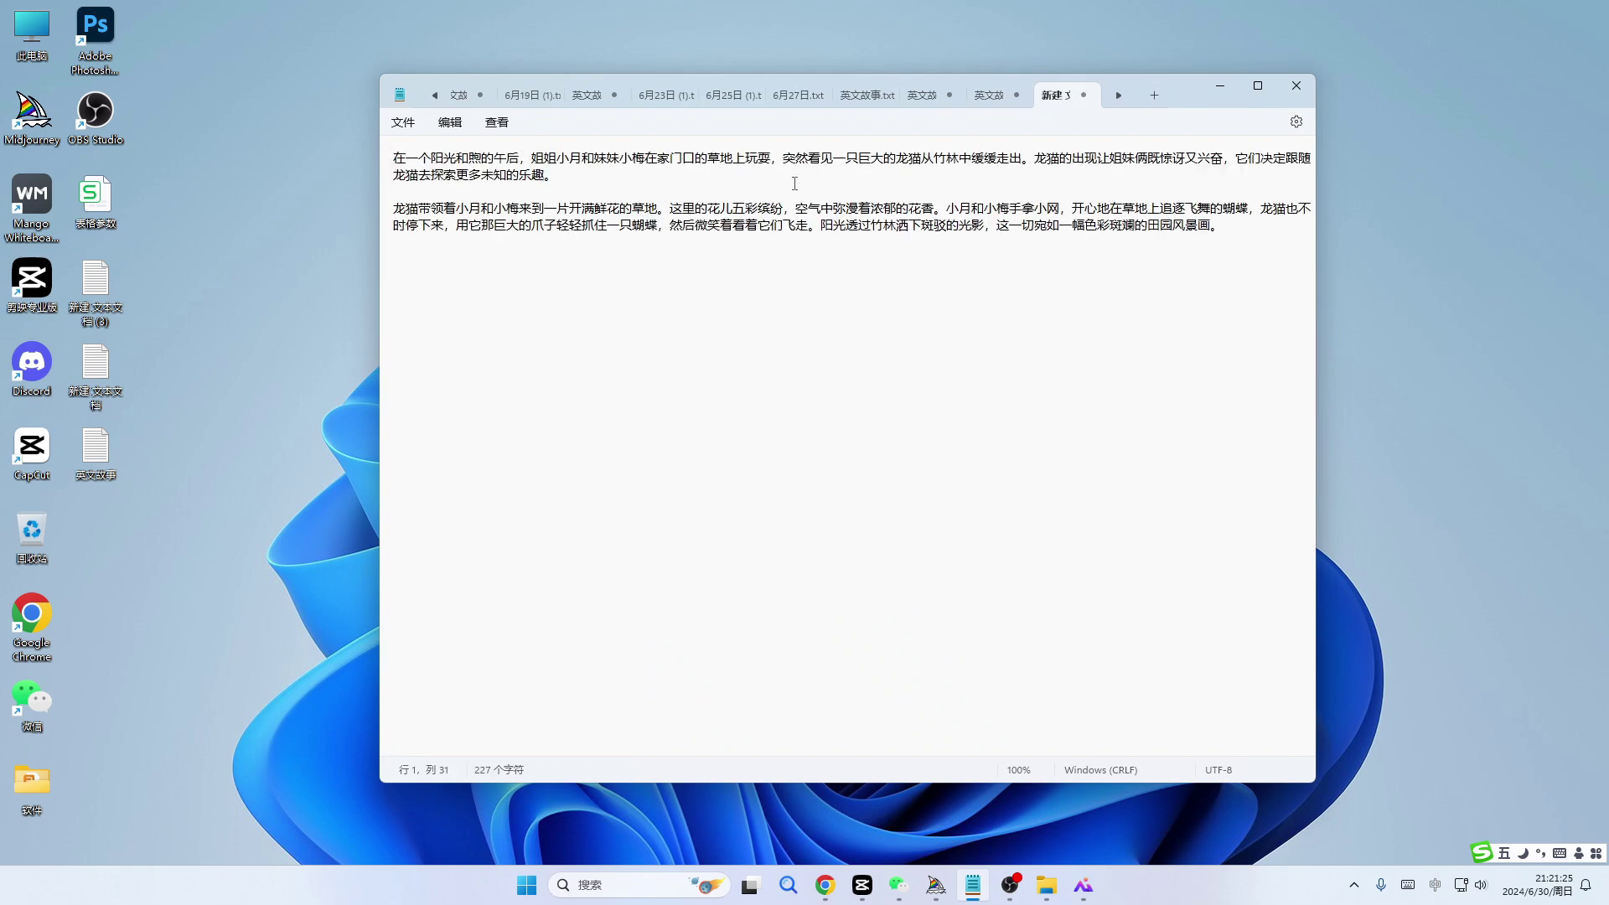
pyautogui.press('Return')
pyautogui.press('Return')
pyautogui.click(407, 193)
pyautogui.press('BackSpace')
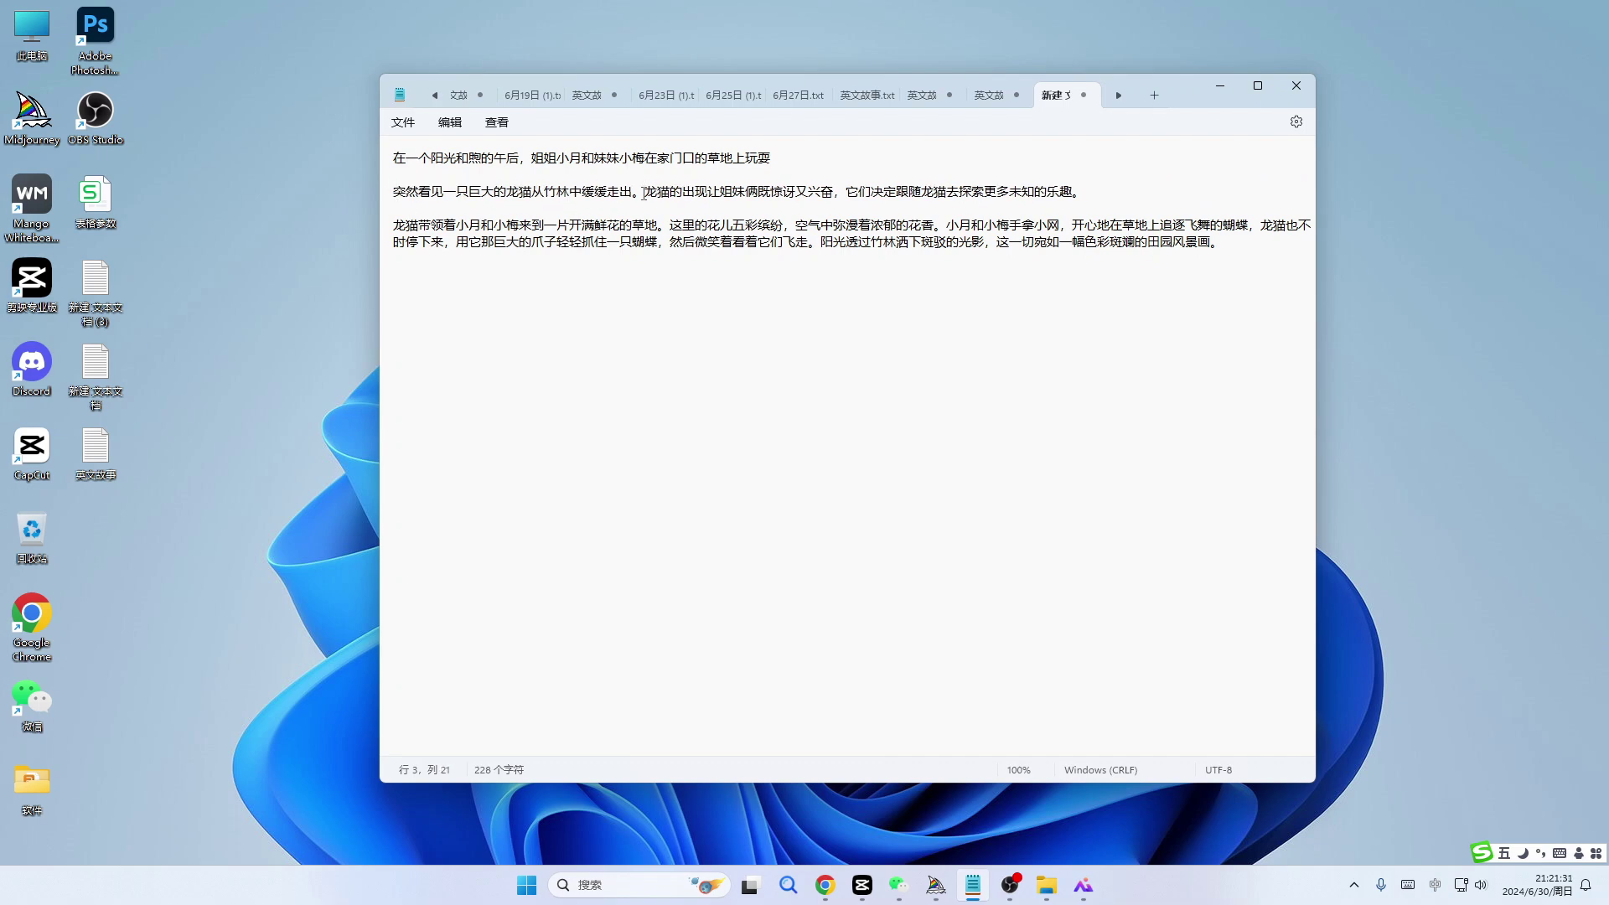
# - Break the text into separate paragraphs after the sentences ending in 缓缓走出, 开满鲜花的草地 and 浓郁的花香
pyautogui.press('Return')
pyautogui.press('Return')
pyautogui.press('Return')
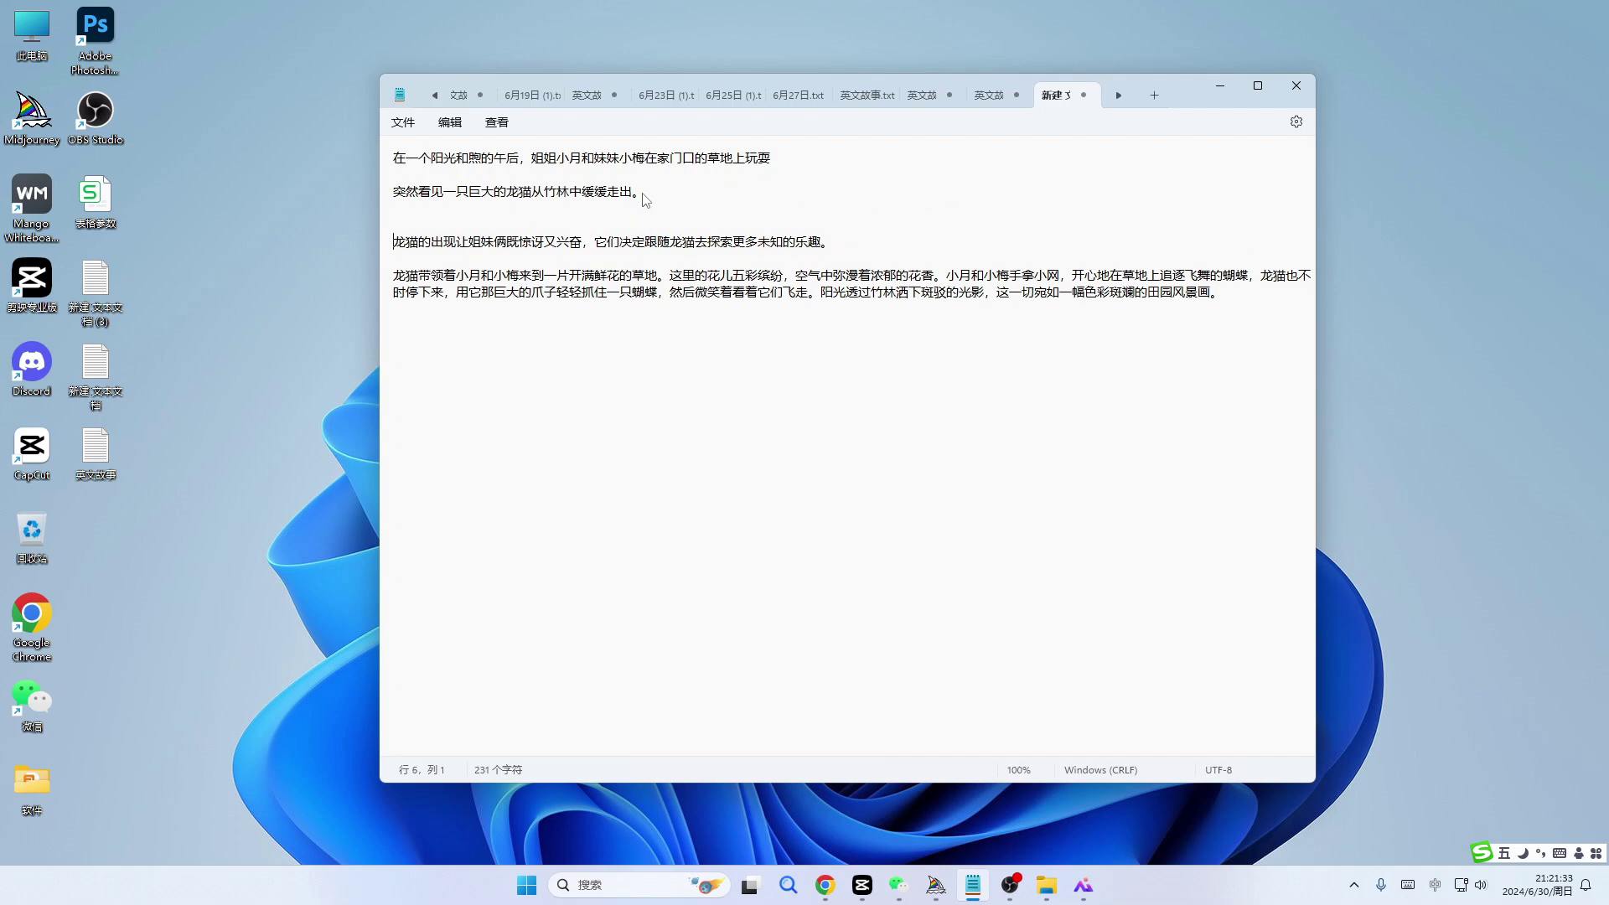
pyautogui.click(662, 275)
pyautogui.press('Return')
pyautogui.press('Return')
pyautogui.click(687, 310)
pyautogui.press('Return')
pyautogui.press('Return')
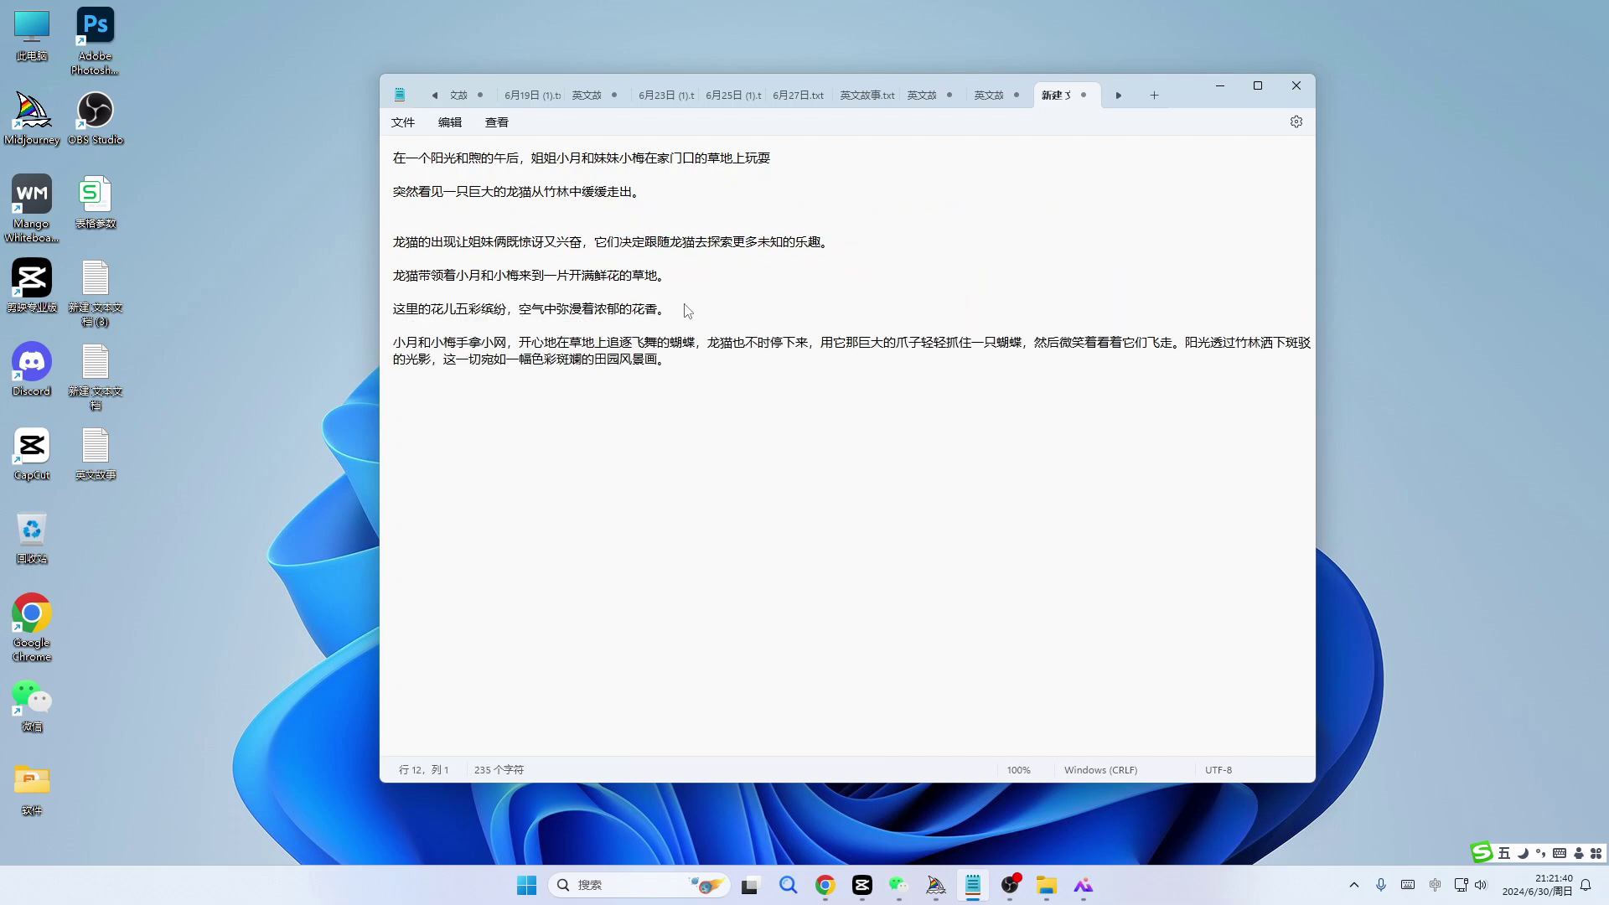
# - Break the last paragraph after 追逐飞舞的蝴蝶 and 看着它们飞走, and select the entire script for copying
pyautogui.click(707, 342)
pyautogui.press('Return')
pyautogui.press('Return')
pyautogui.click(1182, 342)
pyautogui.press('Return')
pyautogui.press('Return')
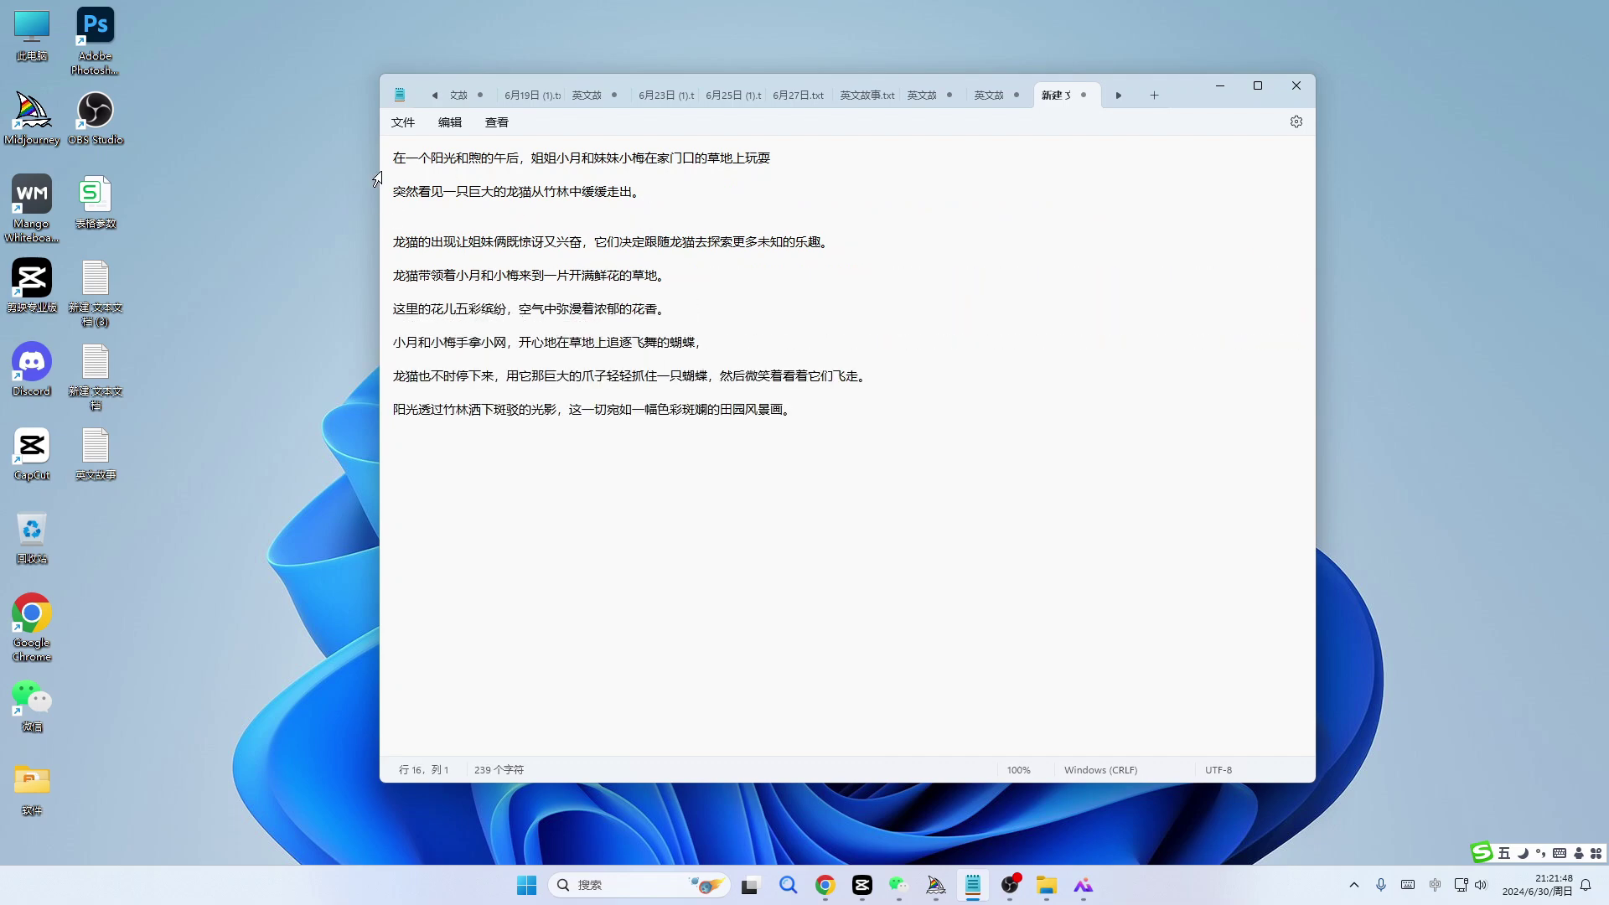
pyautogui.moveTo(781, 432); pyautogui.dragTo(394, 373)
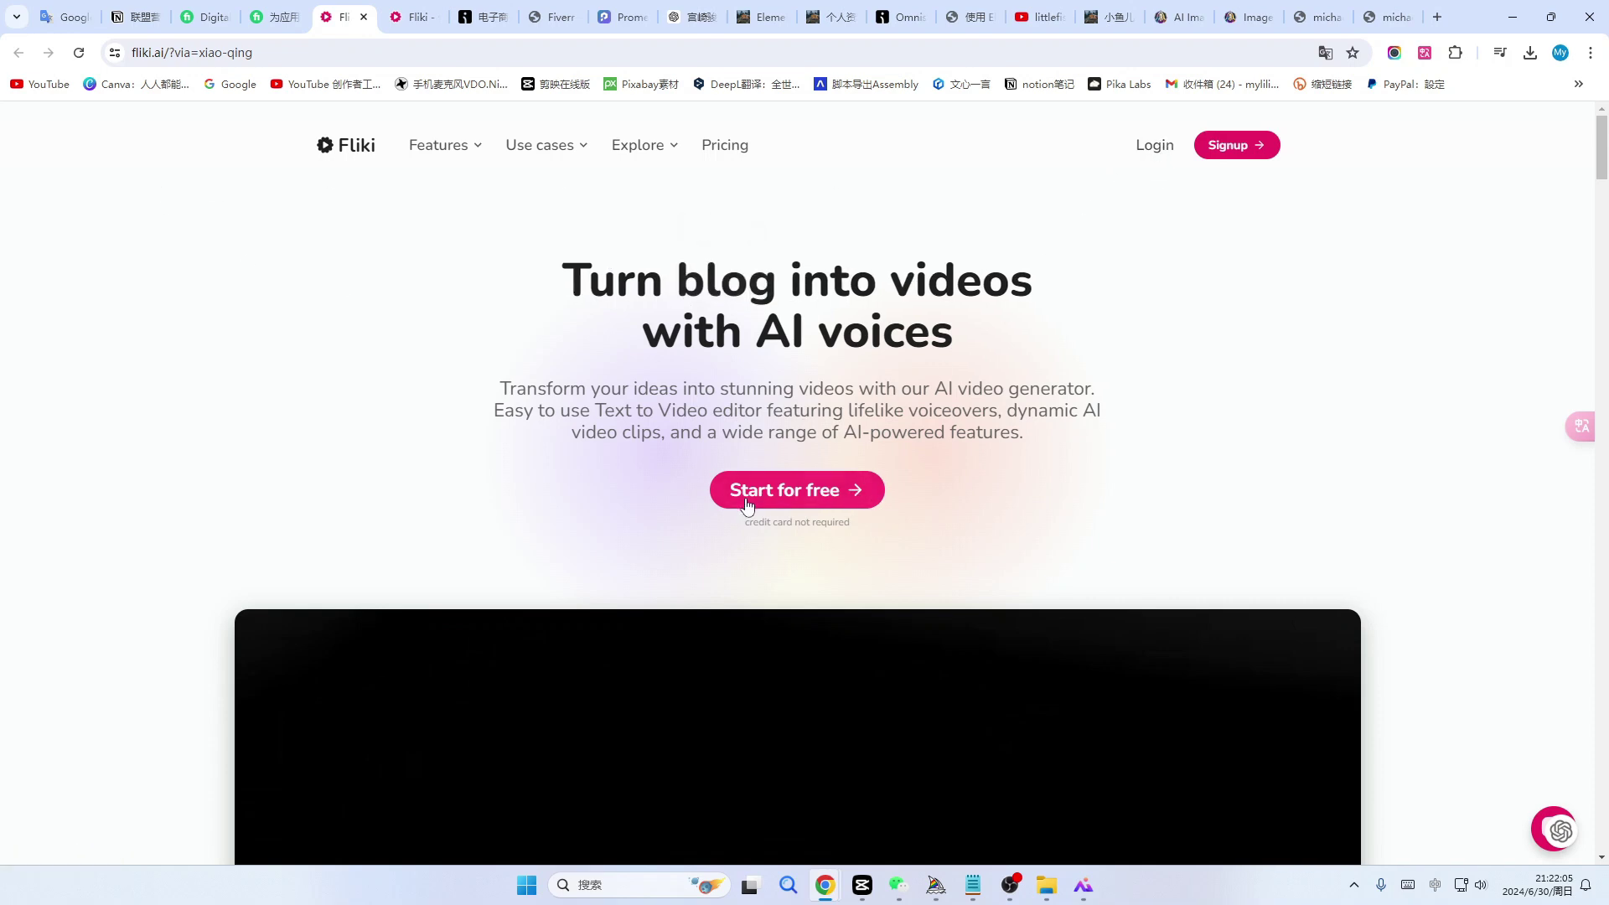
# - Switch to Fliki, open its file workspace and start a new video file named 插画故事
pyautogui.click(813, 493)
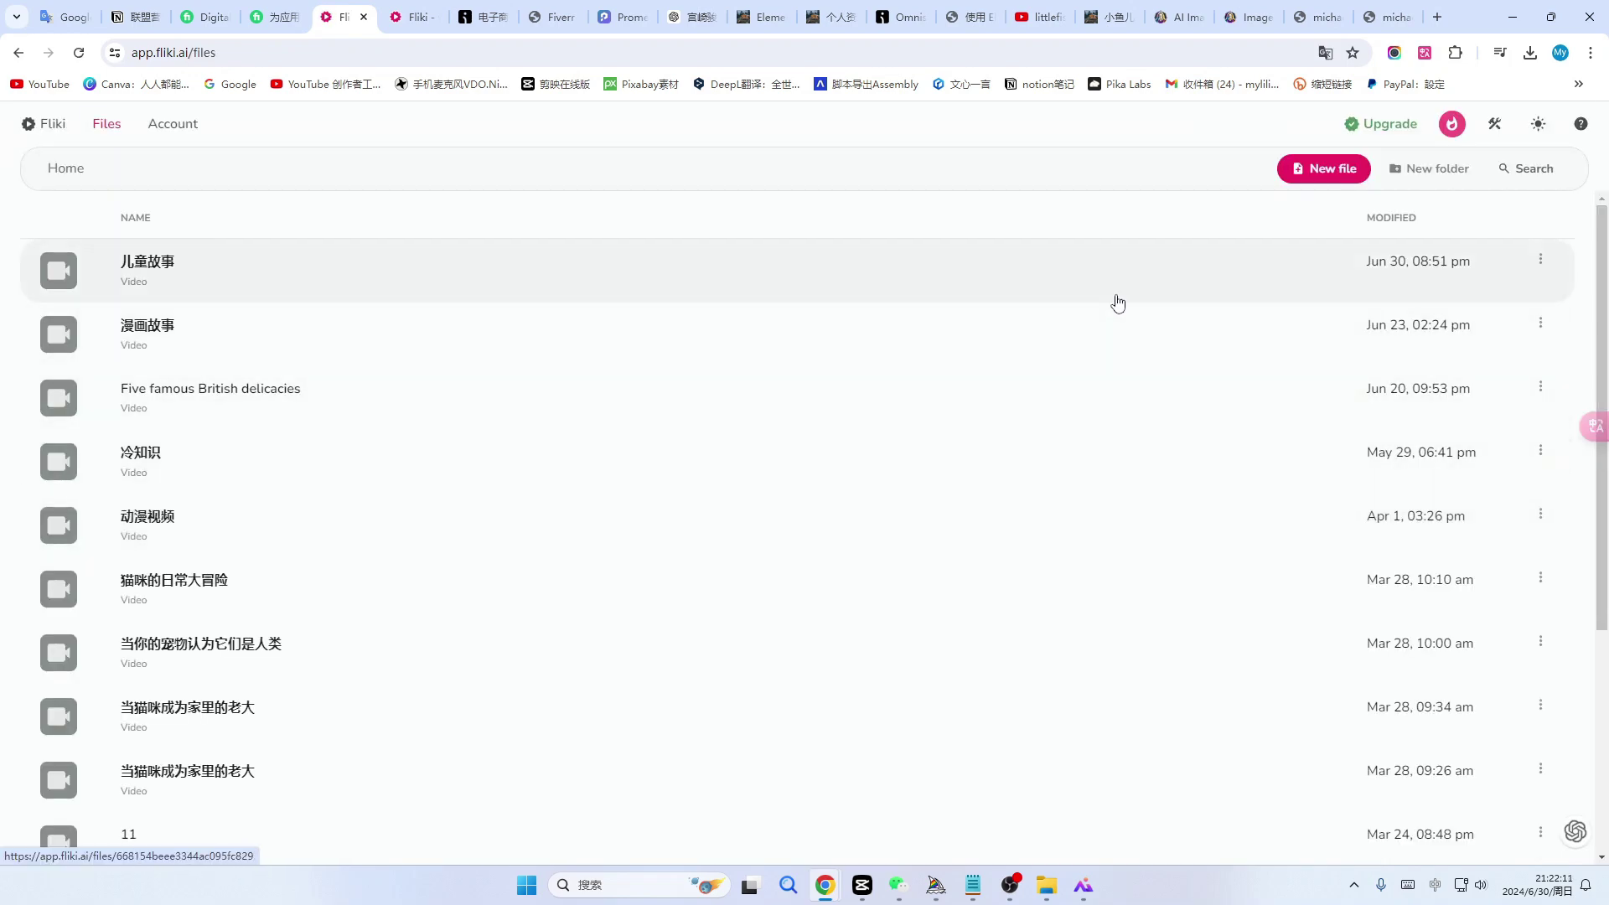
pyautogui.click(1331, 177)
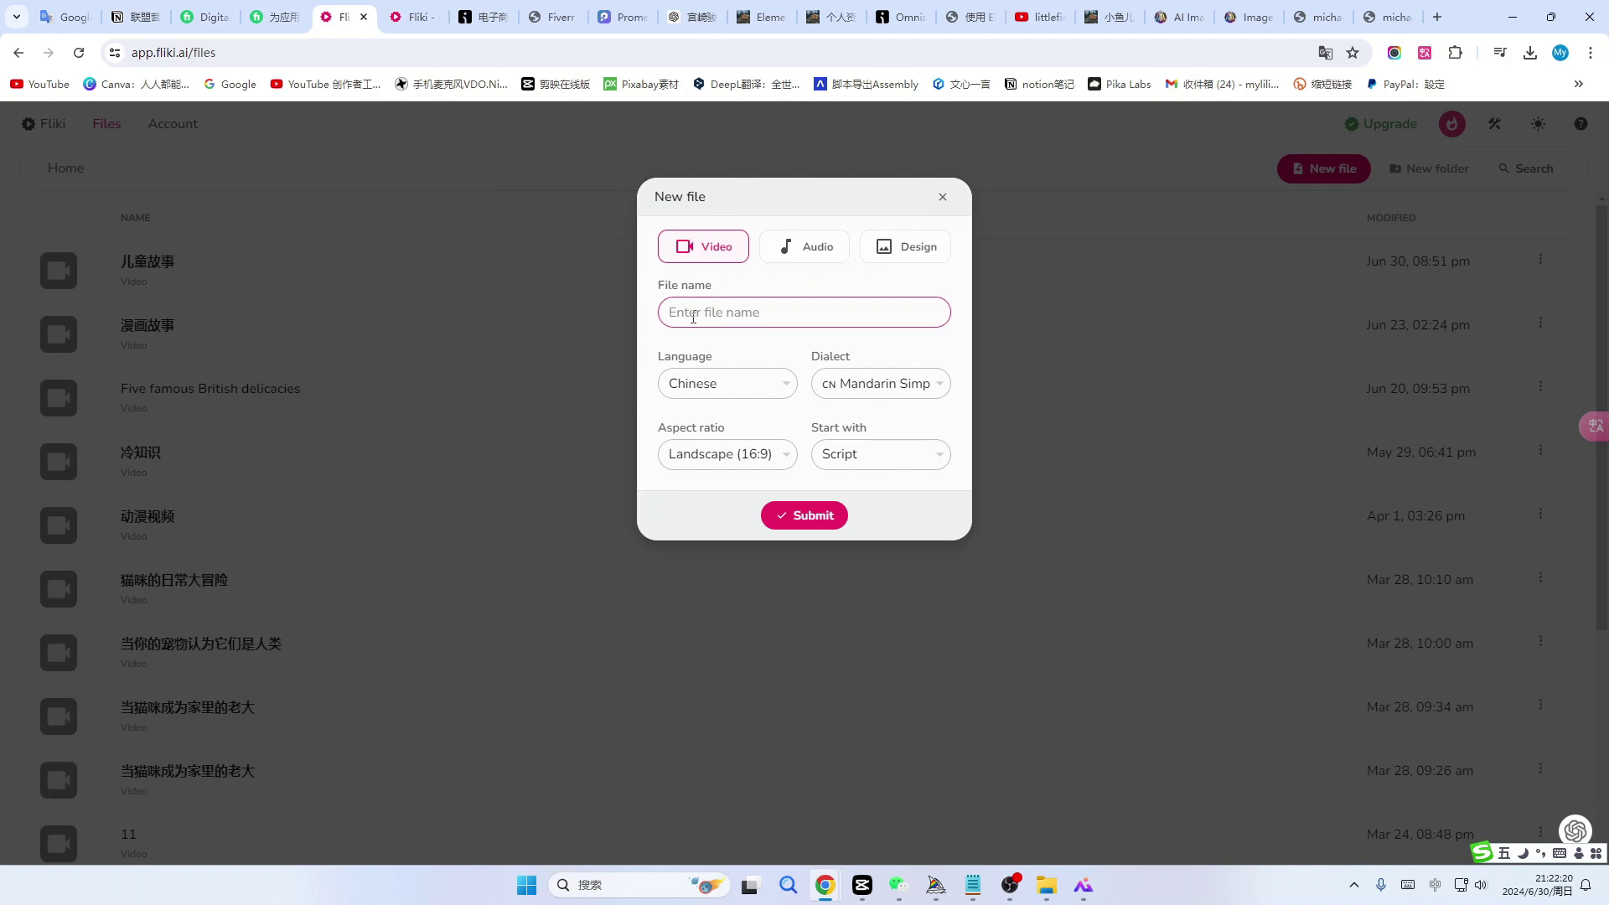
pyautogui.write('chahua')
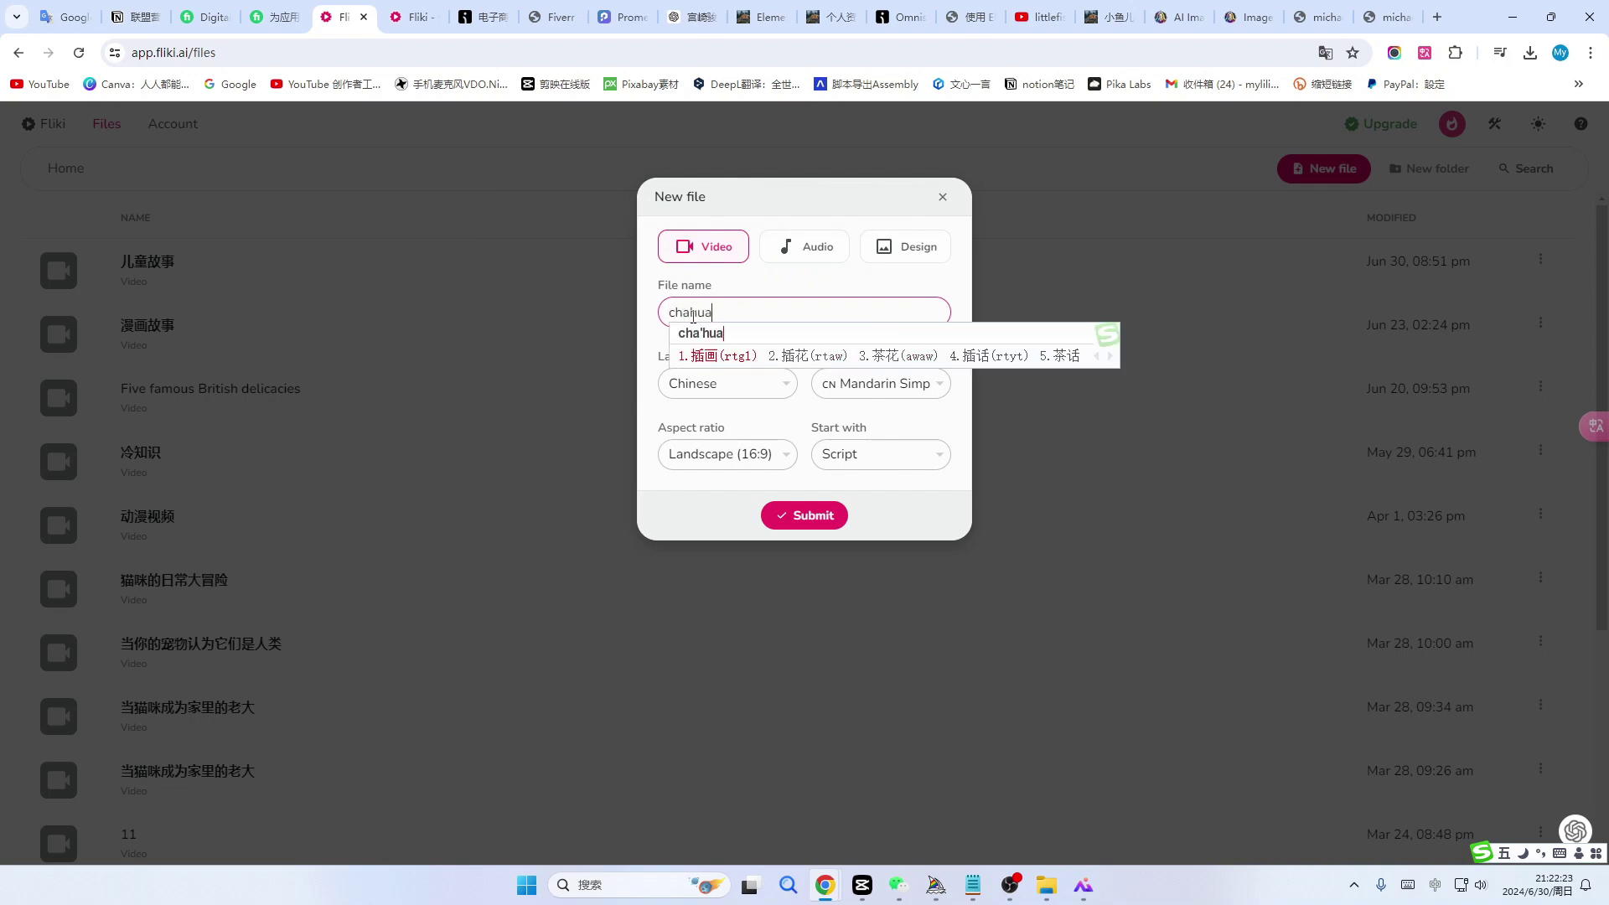
pyautogui.press('space')
pyautogui.write('gushi')
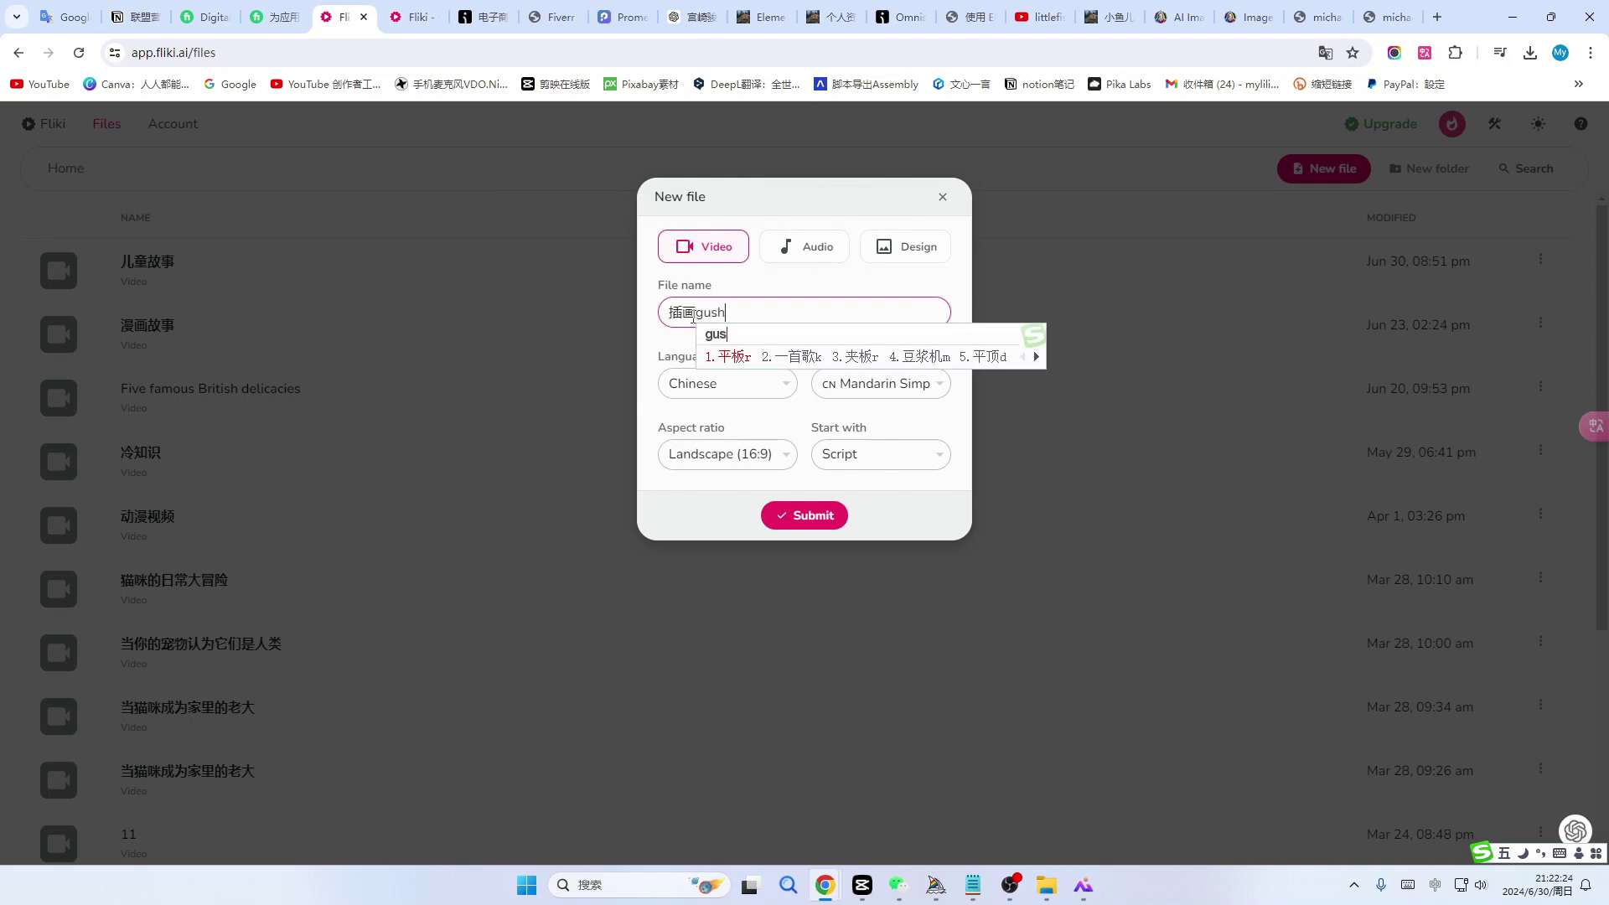
pyautogui.press('space')
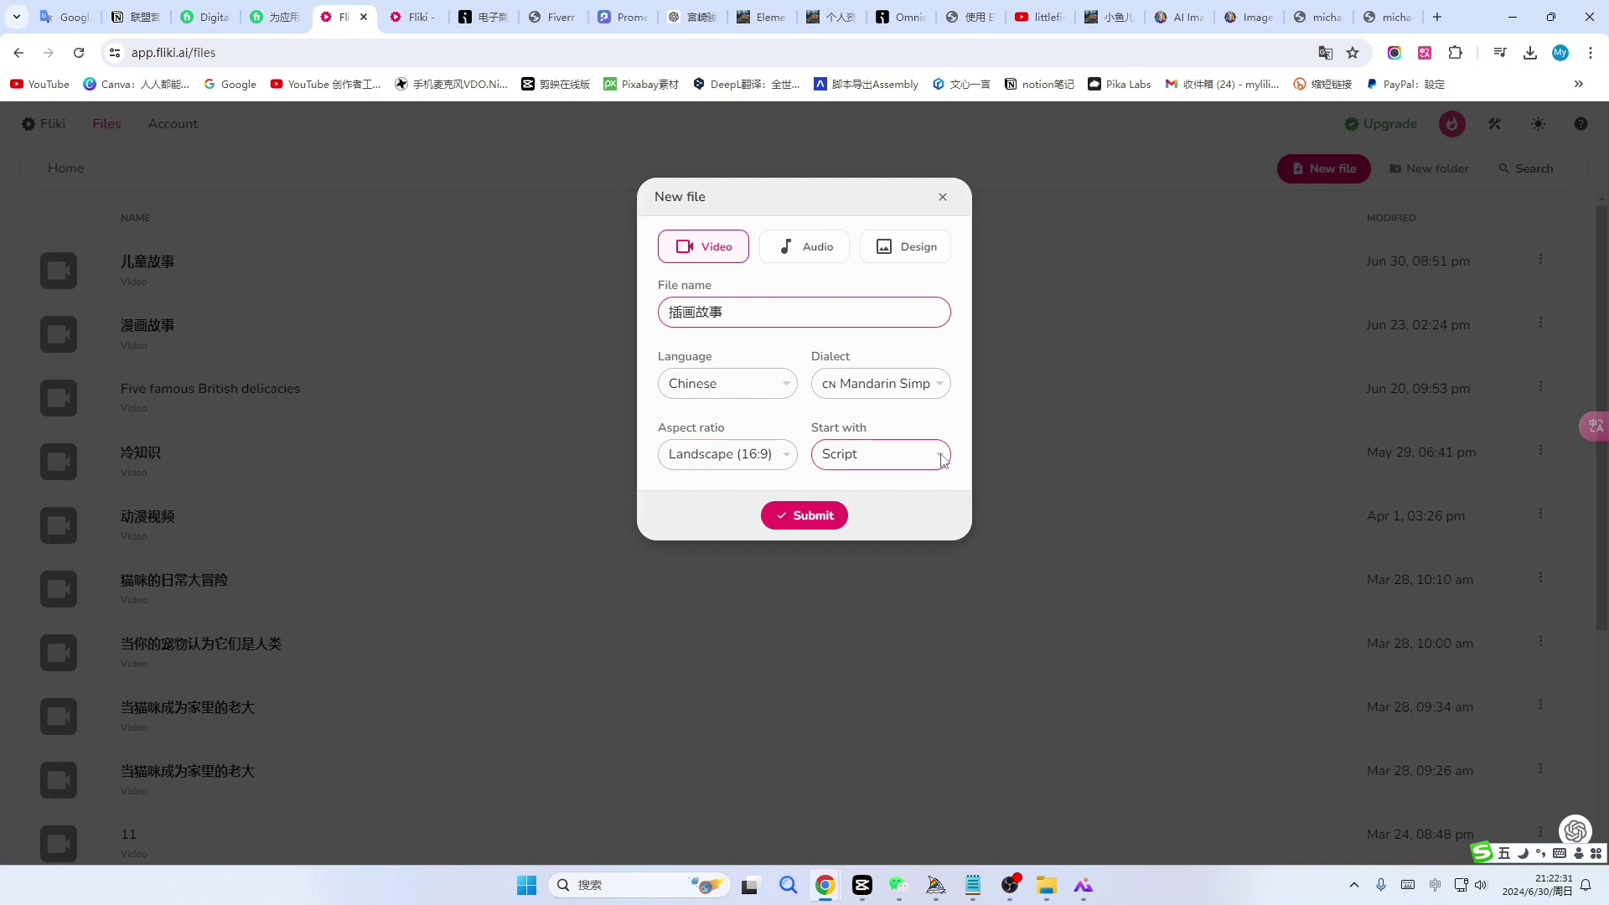
# - Create the file with Script as its starting point, and generate scenes from the pasted story using Stock Media video
pyautogui.click(897, 459)
pyautogui.click(902, 464)
pyautogui.click(947, 460)
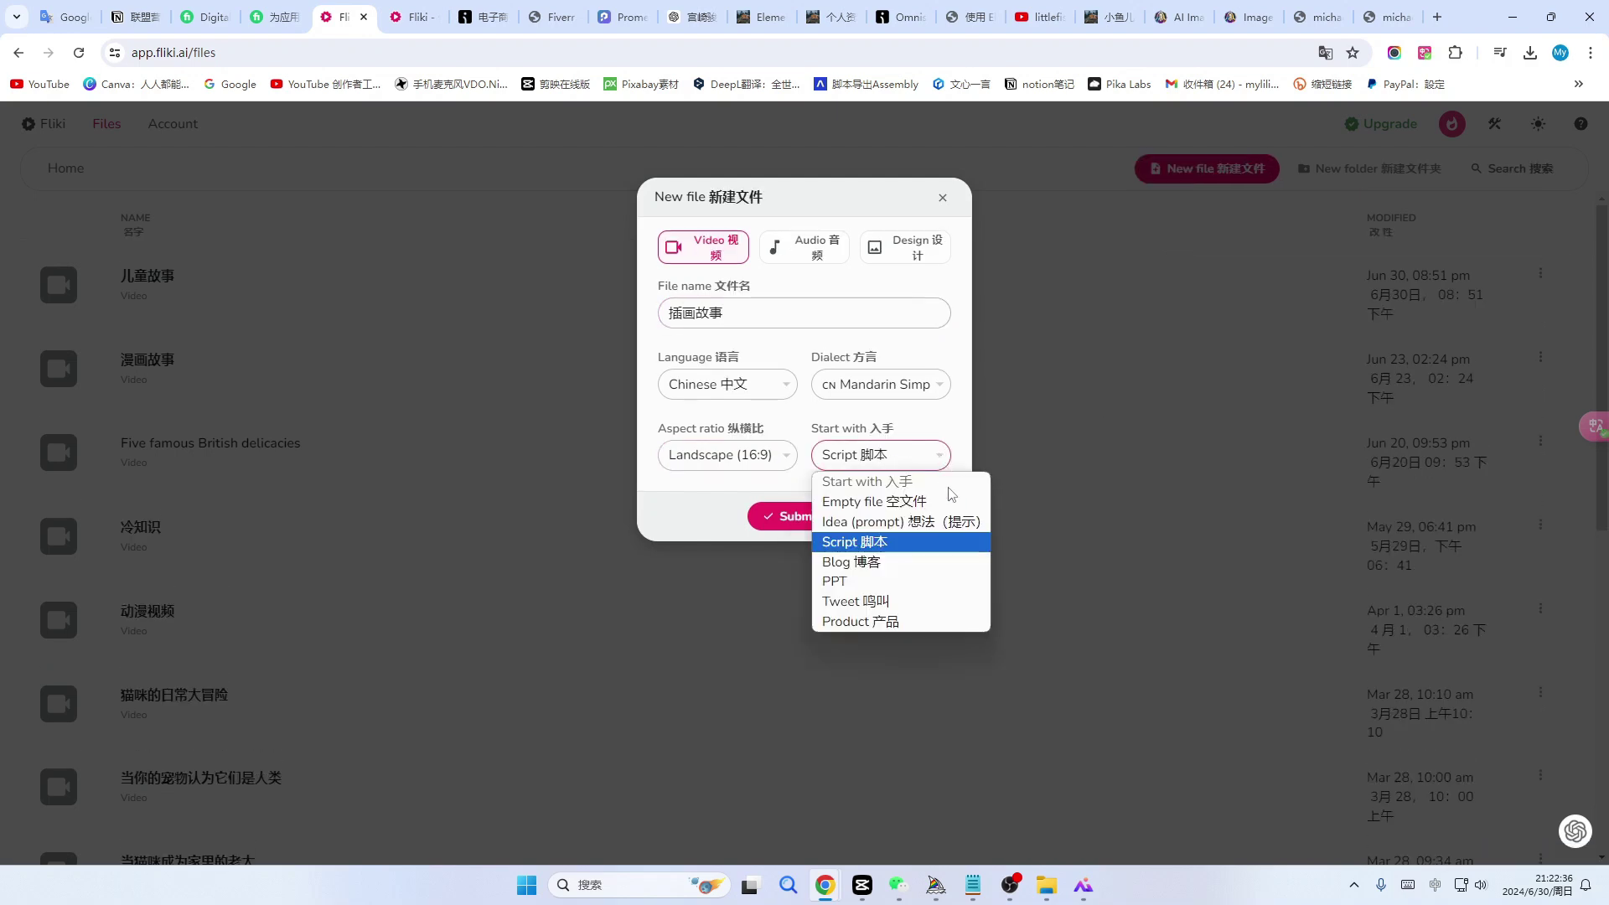
pyautogui.click(774, 518)
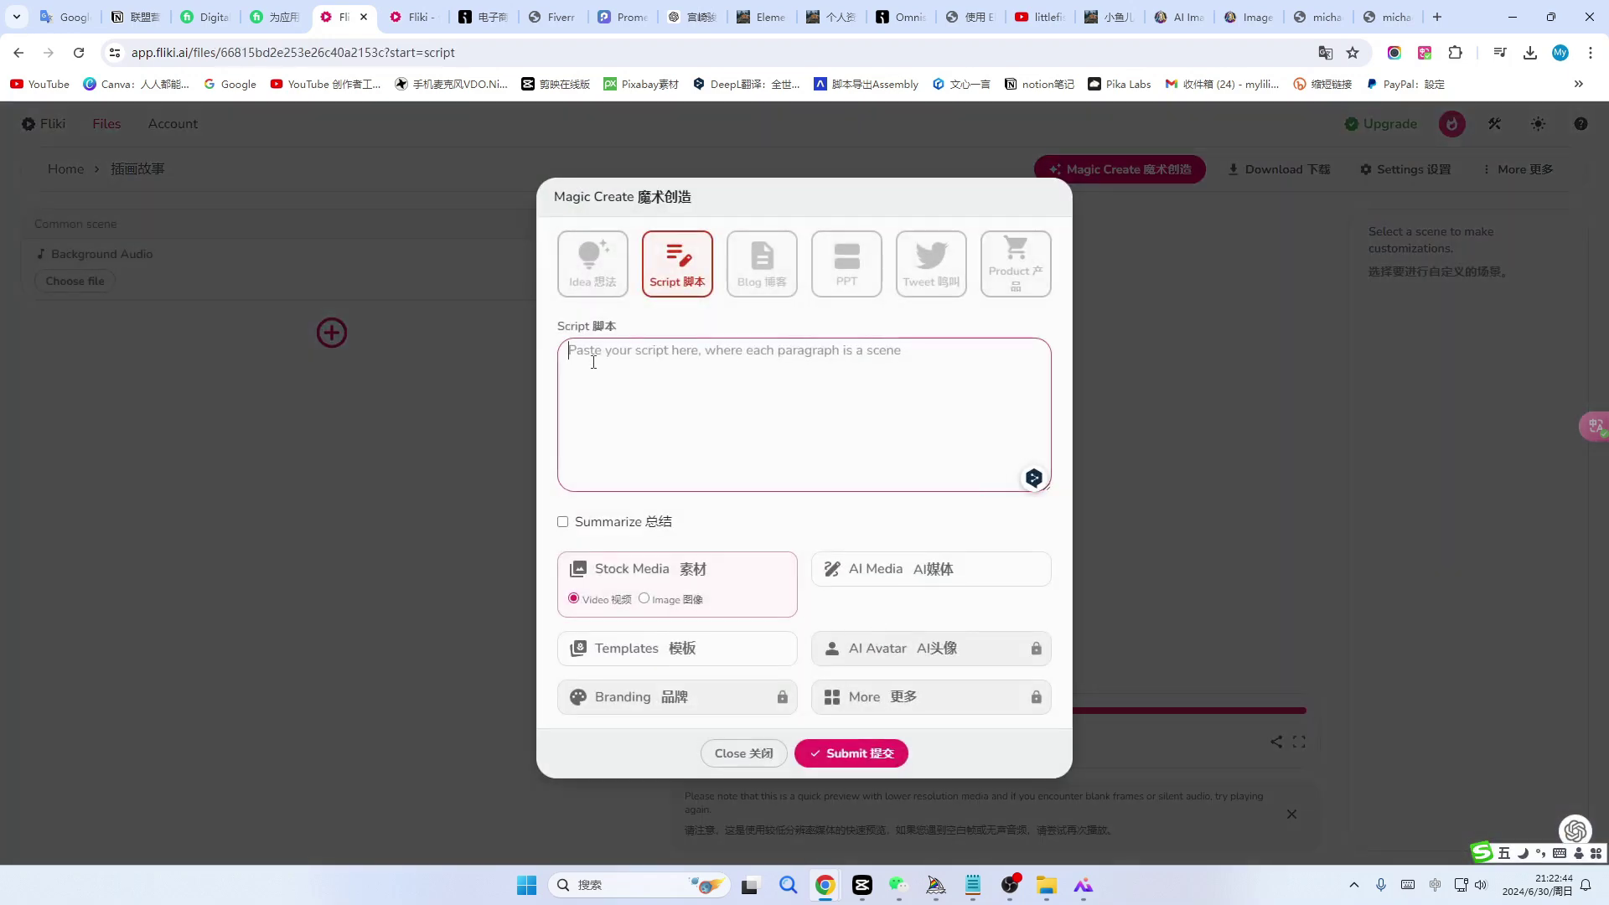
pyautogui.hotkey('ctrl', 'v')
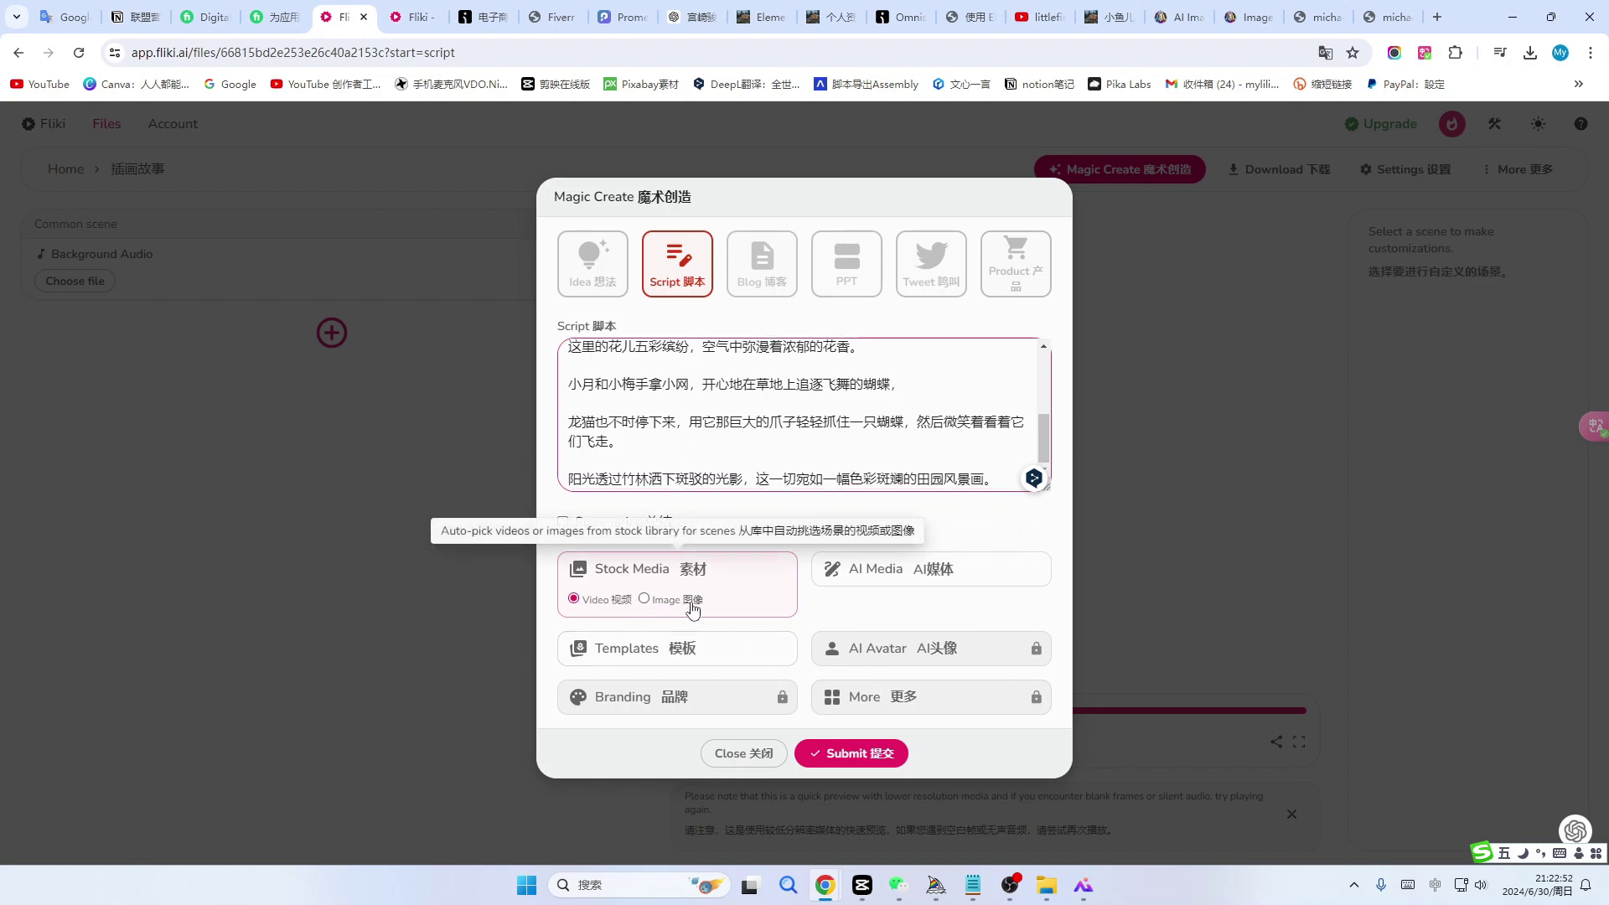
pyautogui.click(863, 759)
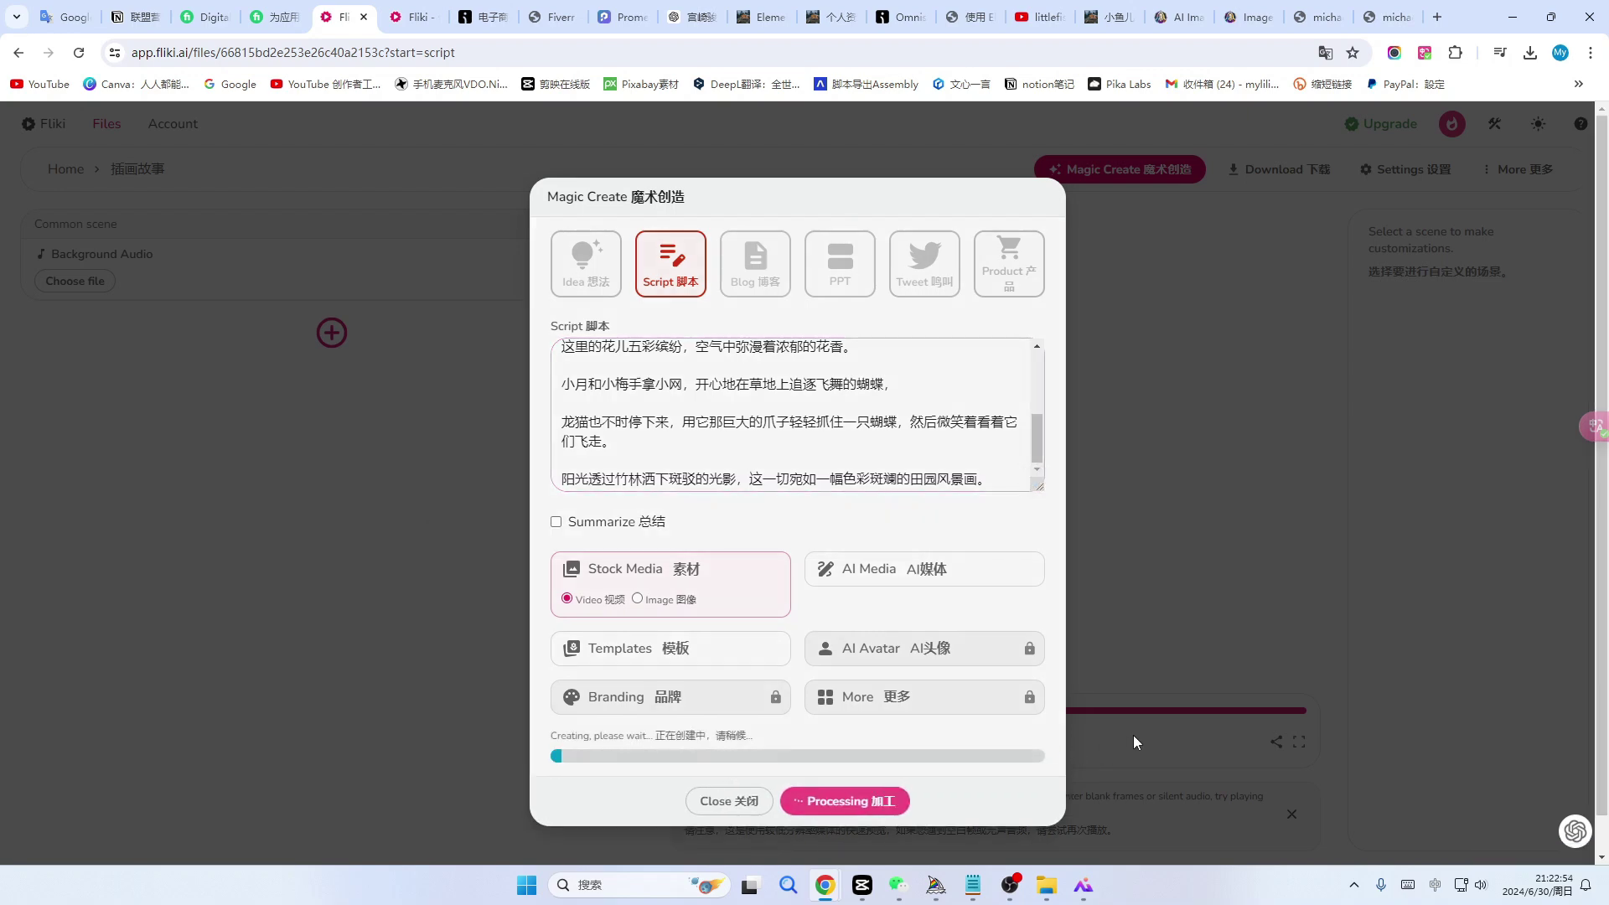
# - Switch to Midjourney, upscale all four variants of the Totoro stream scene, and open the first upscaled image in the browser
pyautogui.click(930, 889)
pyautogui.click(1379, 536)
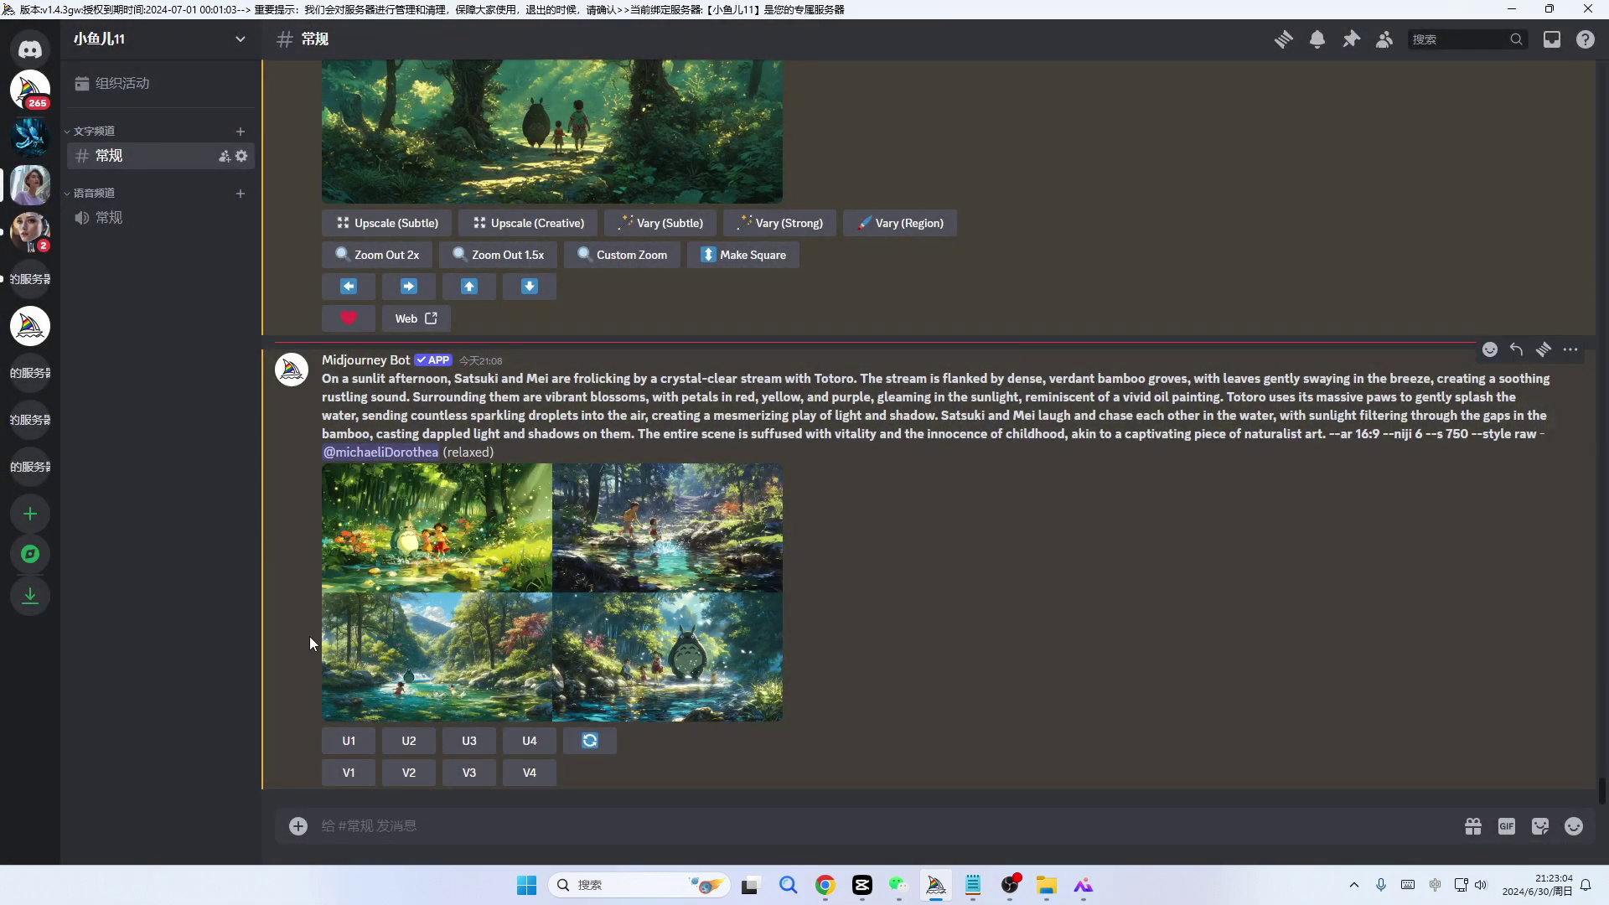
pyautogui.click(348, 742)
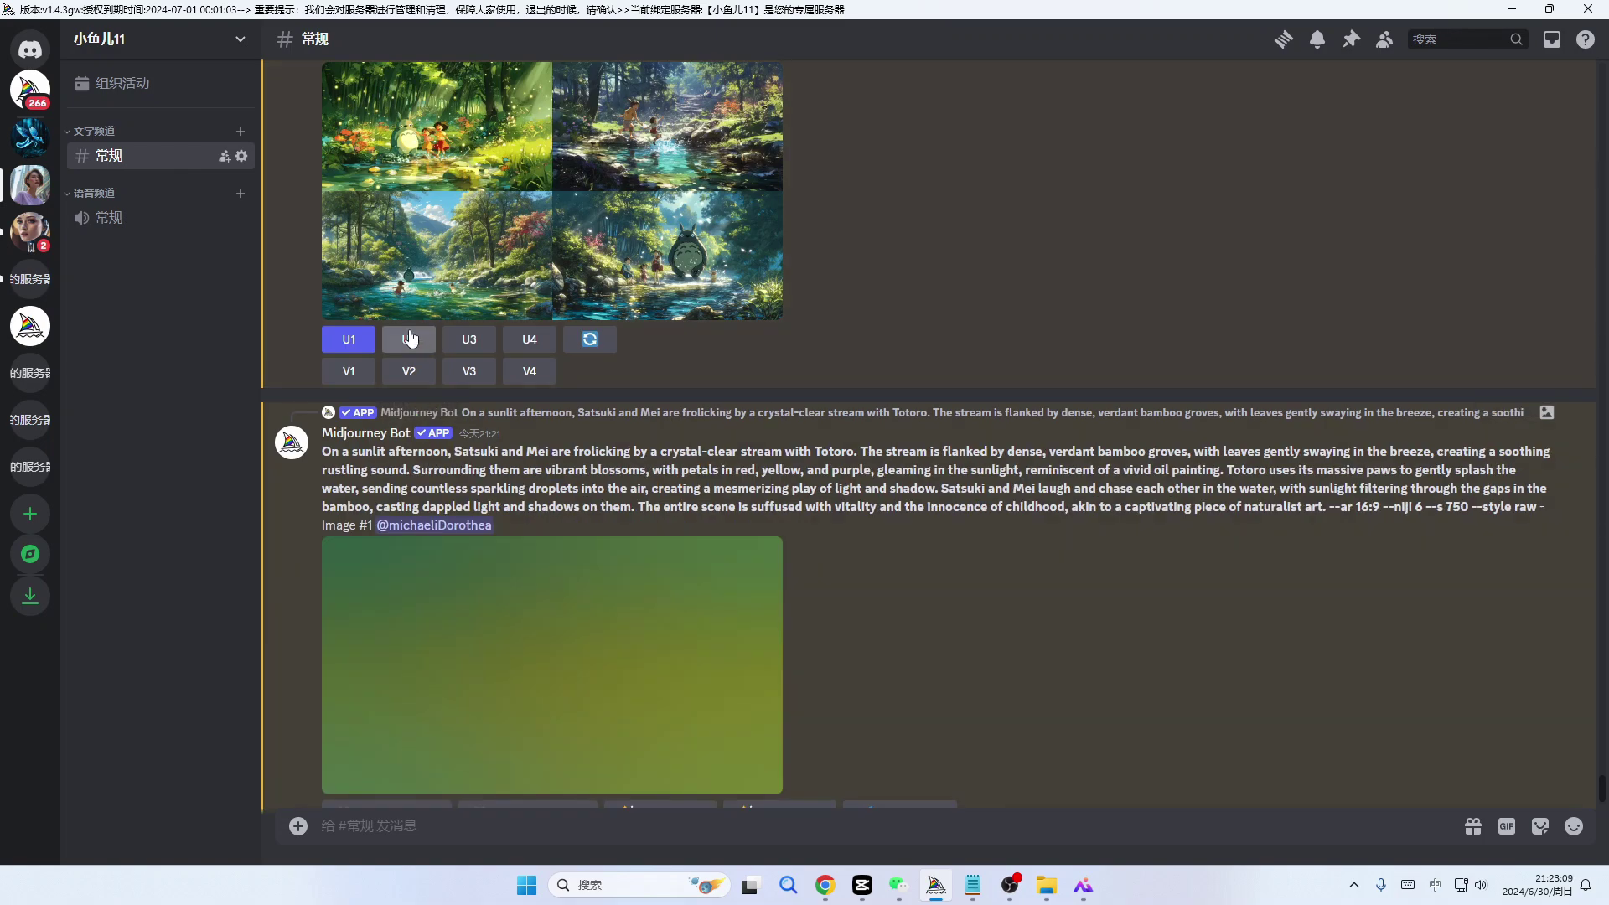
pyautogui.click(411, 339)
pyautogui.click(452, 338)
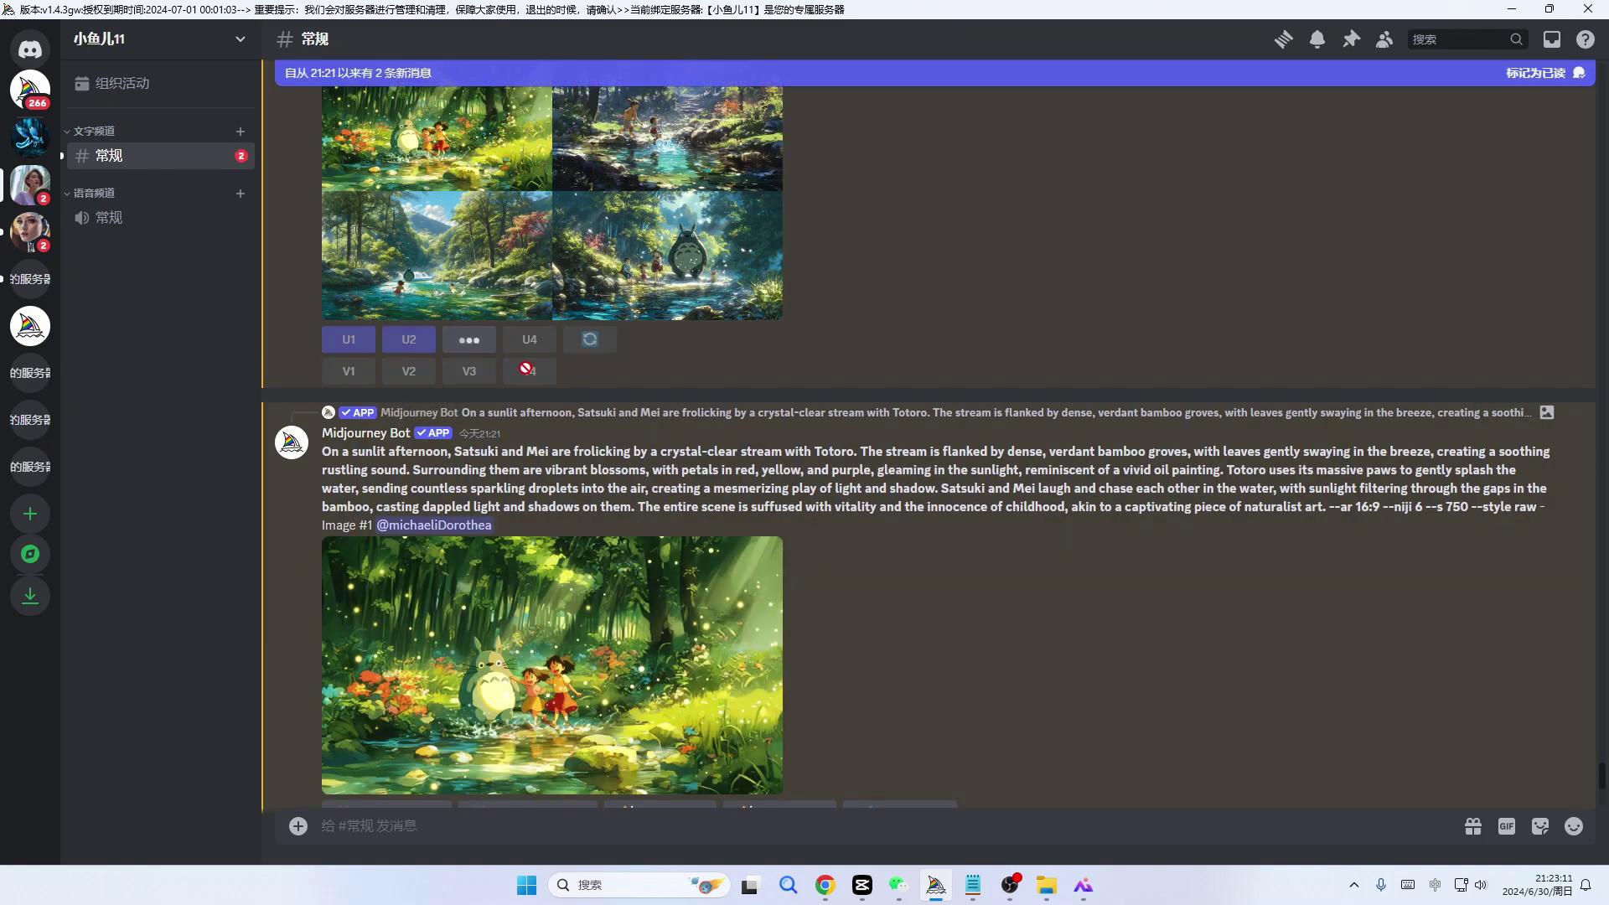
pyautogui.click(520, 465)
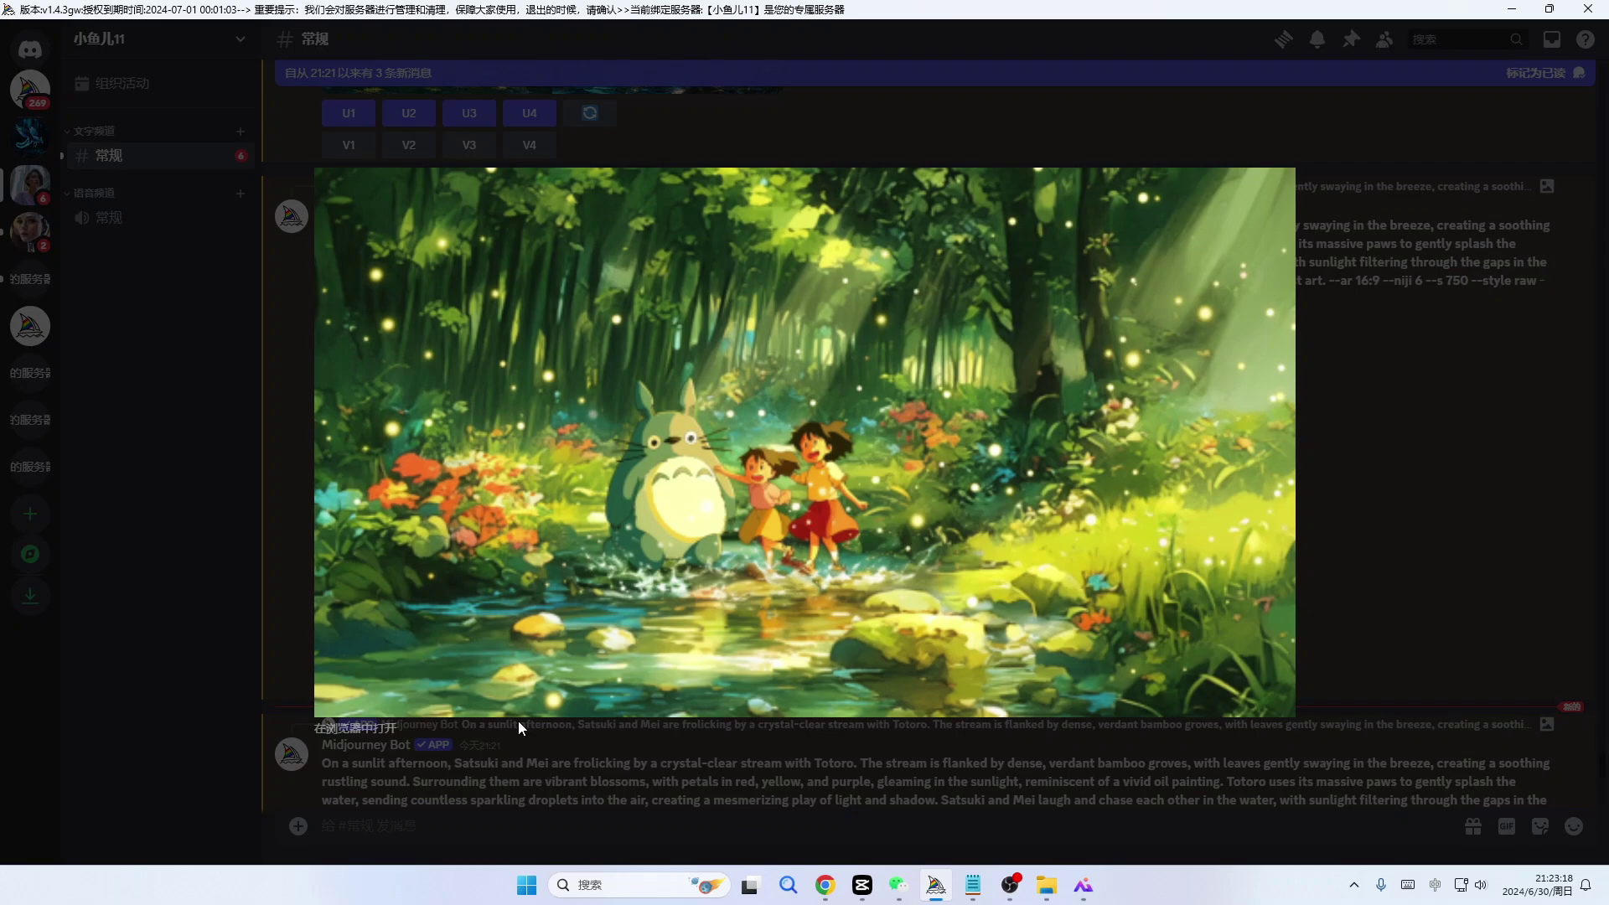
pyautogui.click(355, 730)
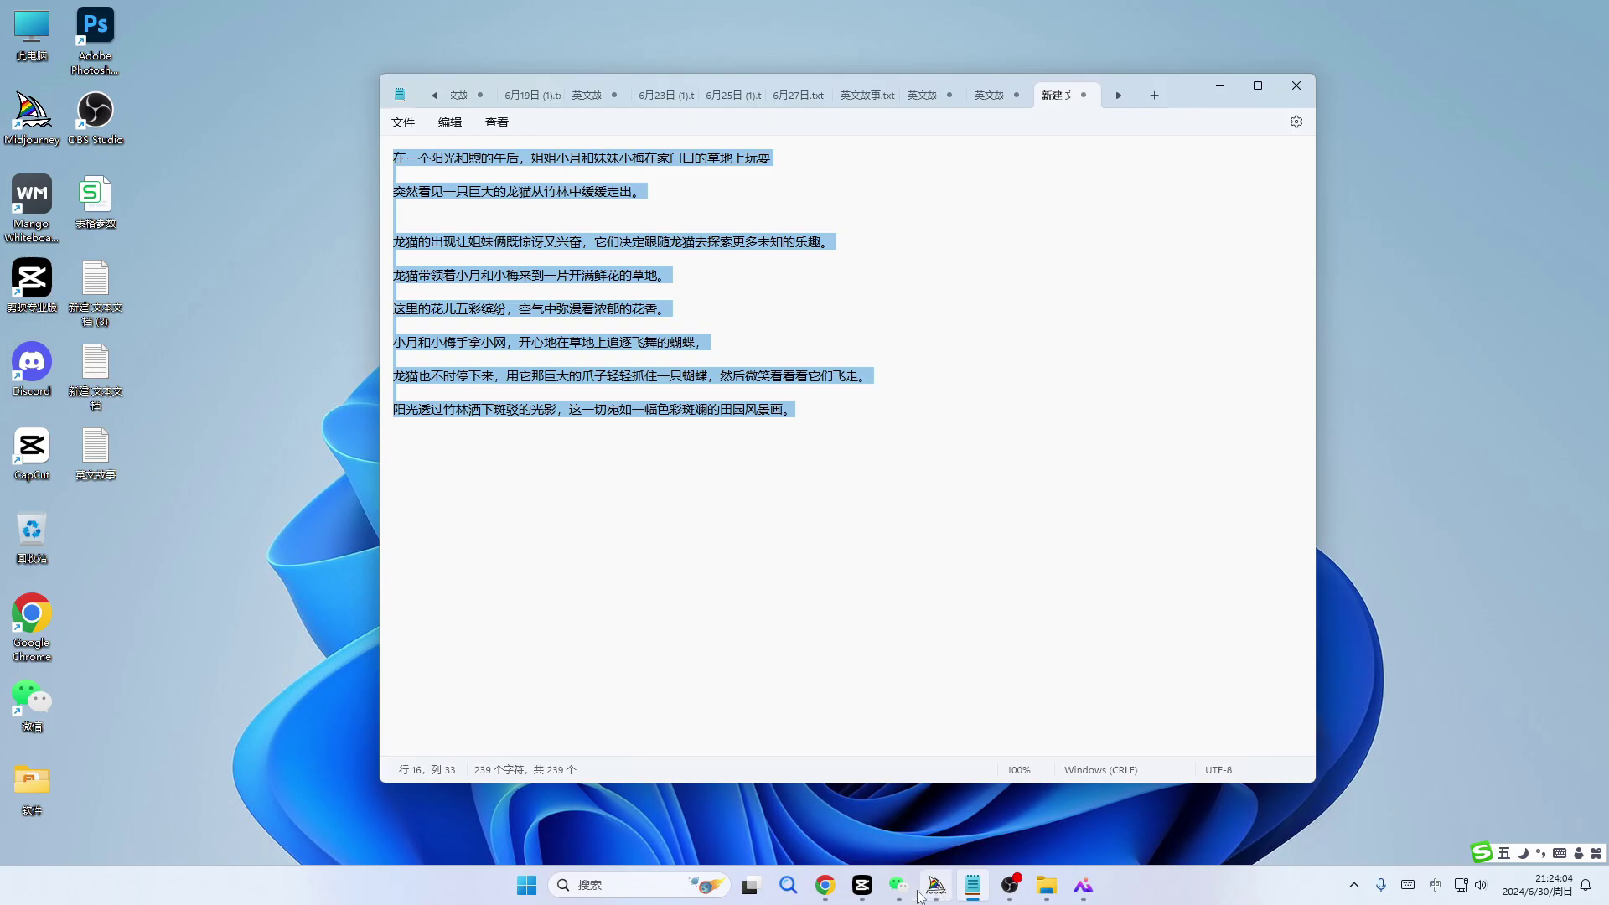
# - Return to the 插画故事 file in Fliki and set Scene 1's image to the Totoro picnic illustration from My library
pyautogui.moveTo(826, 886)
pyautogui.click(713, 804)
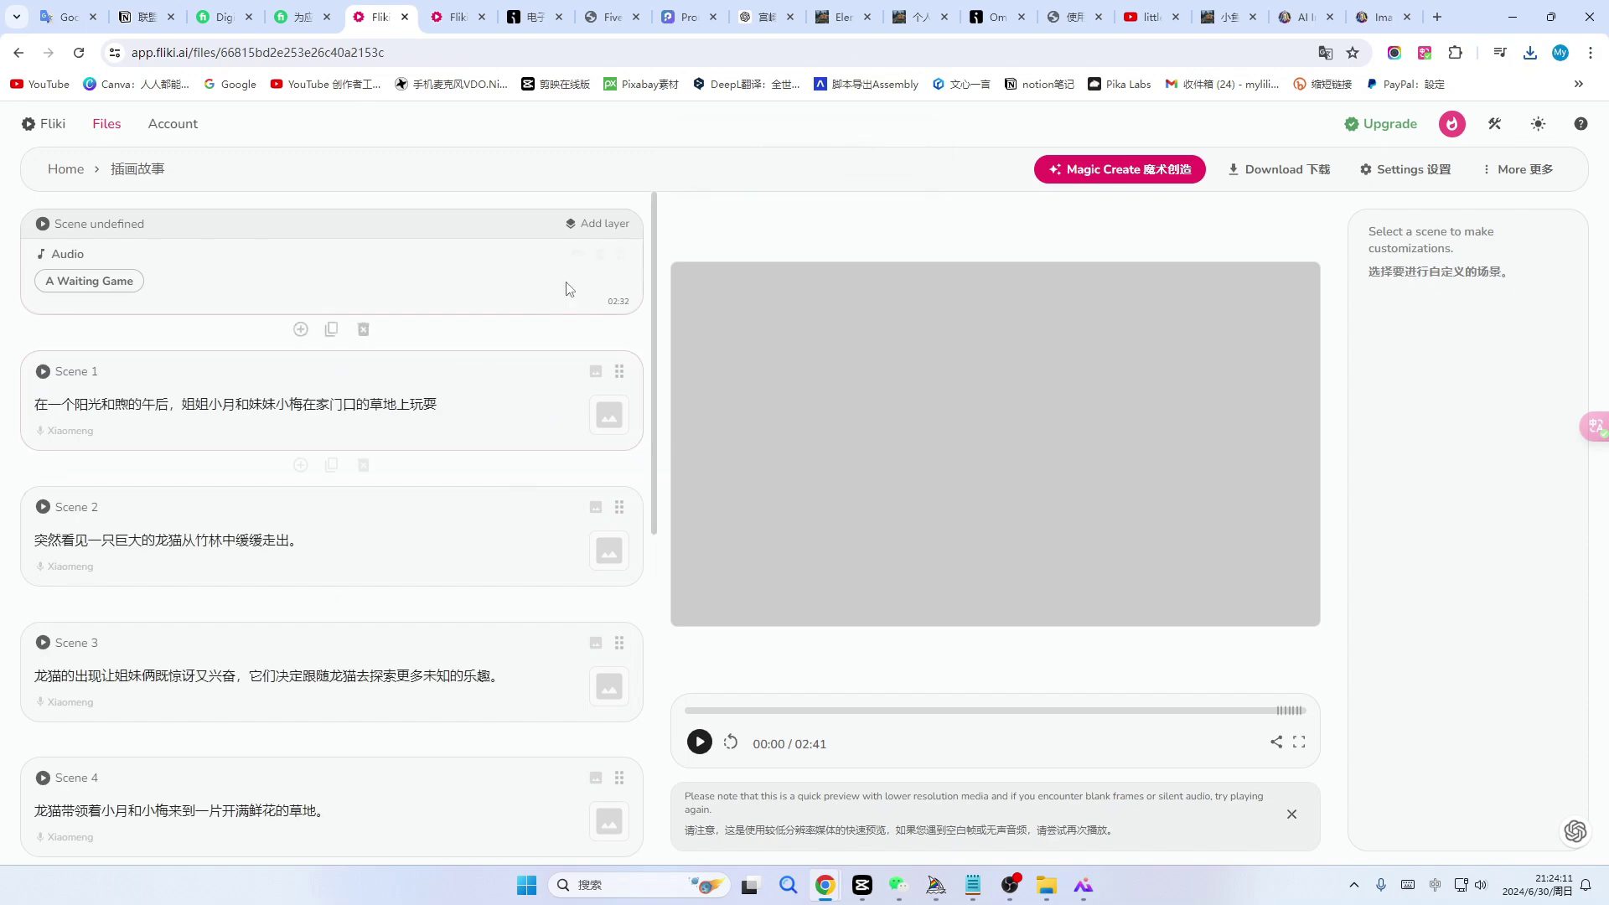
pyautogui.scroll(-8, 592, 575)
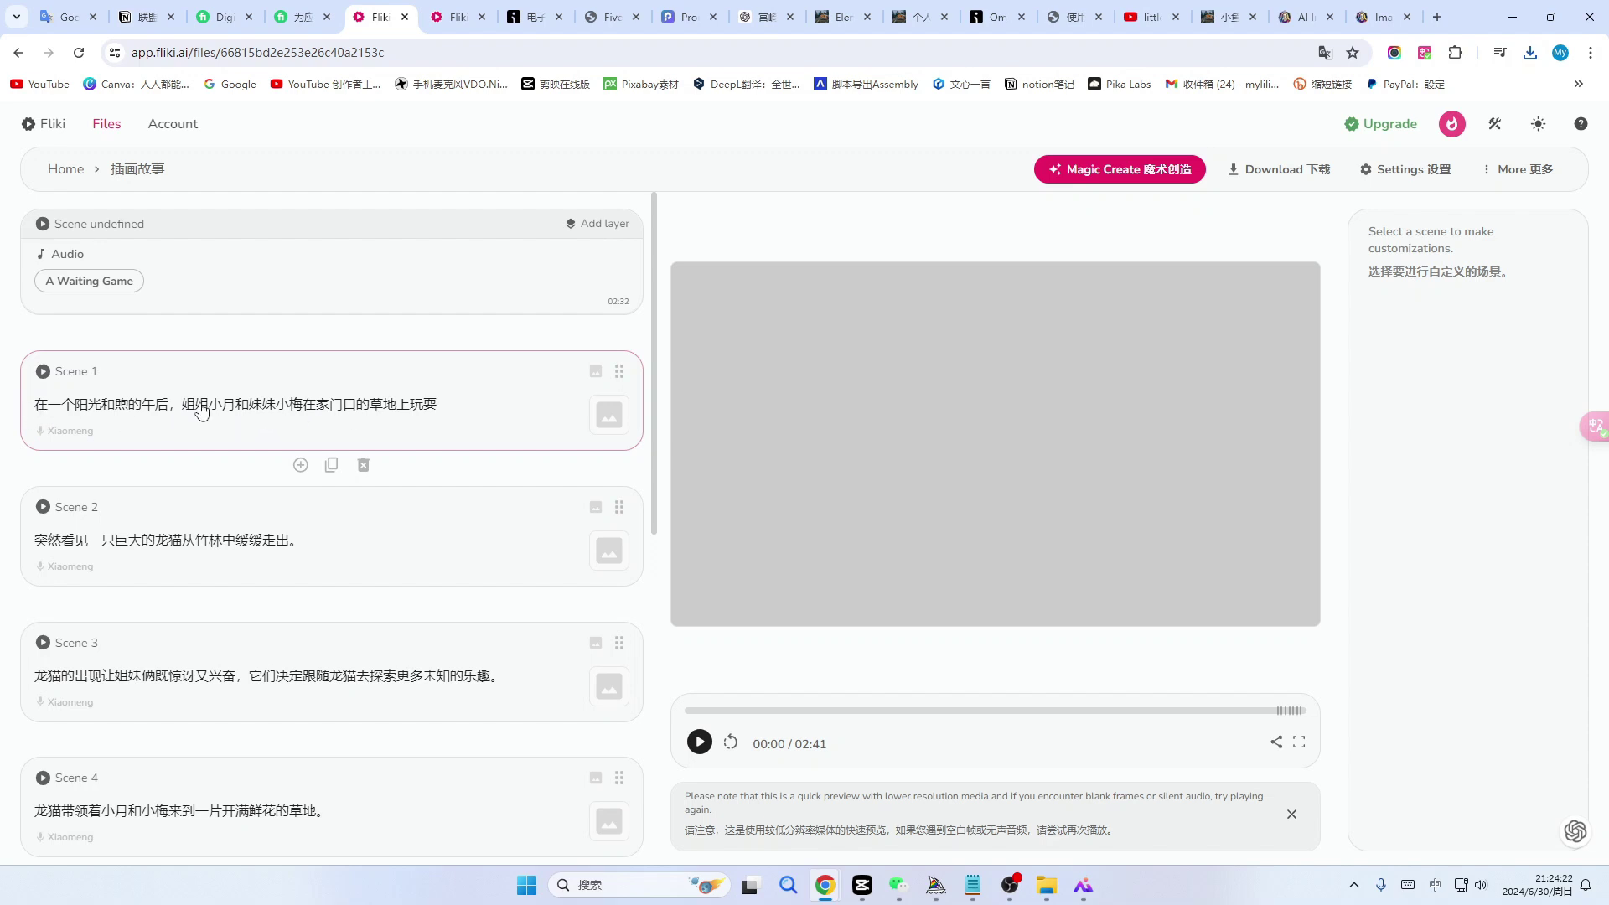
pyautogui.click(609, 416)
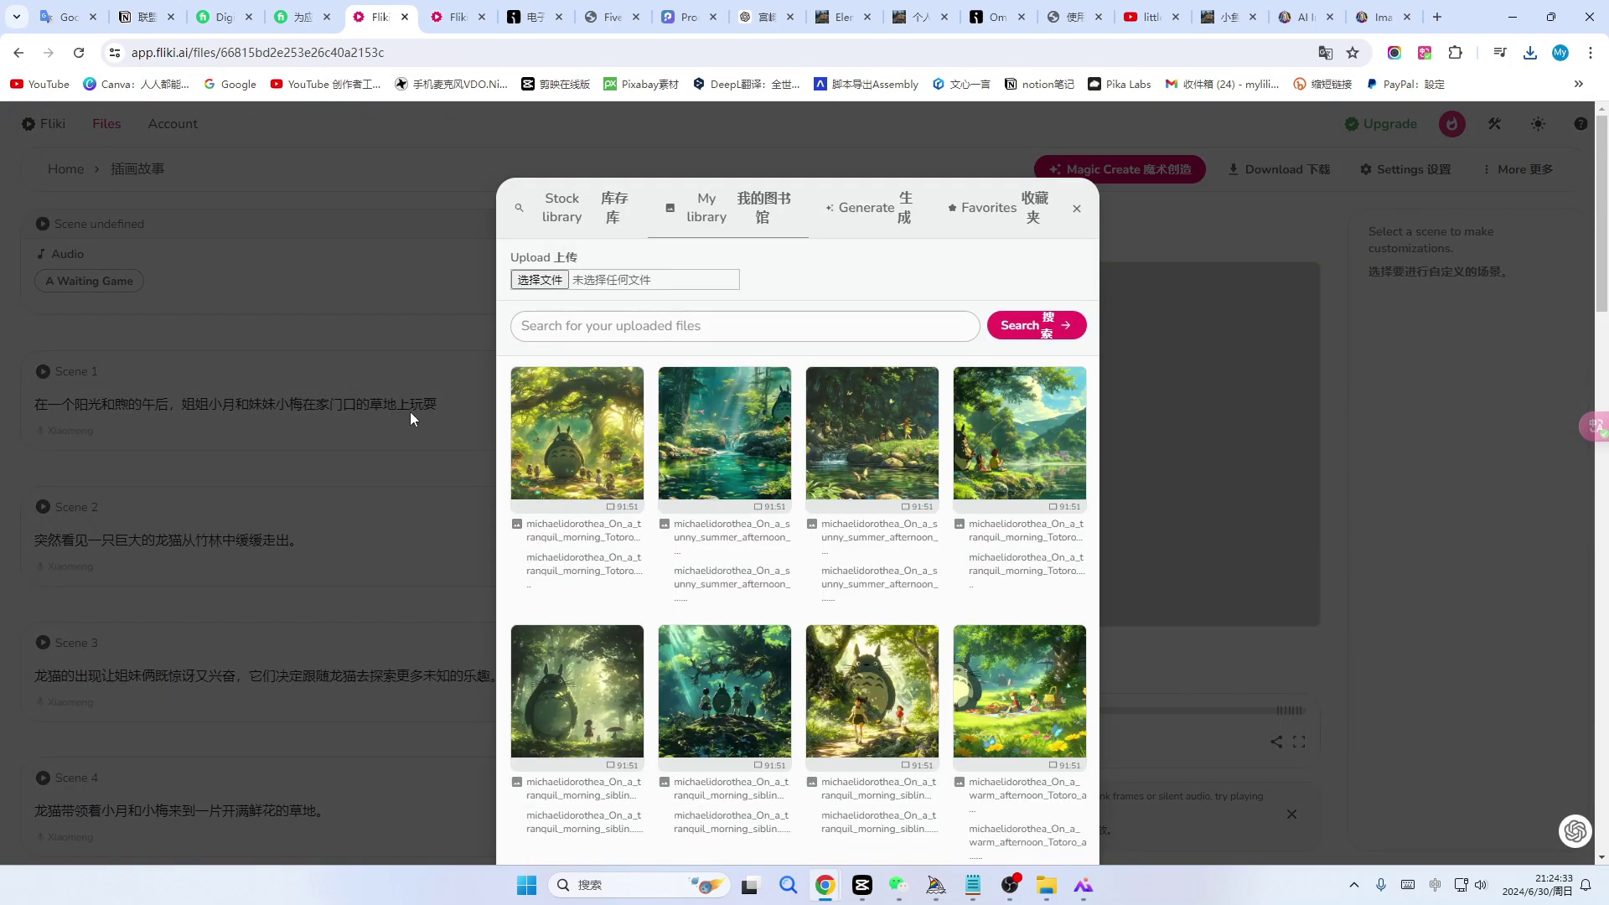
pyautogui.scroll(-1, 880, 402)
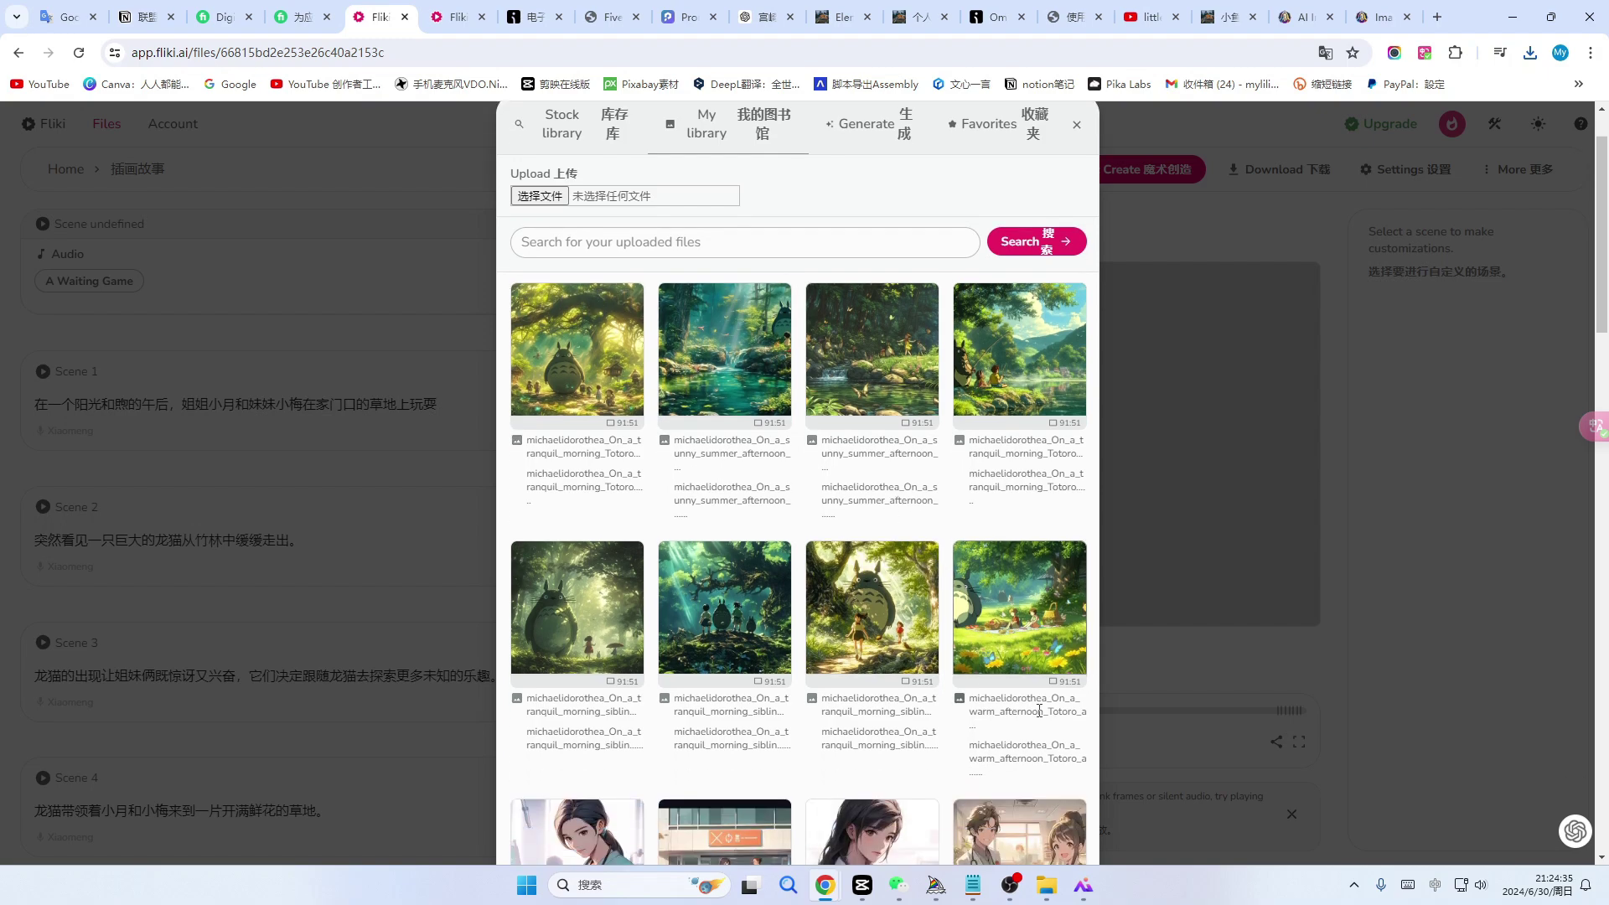
pyautogui.click(1021, 625)
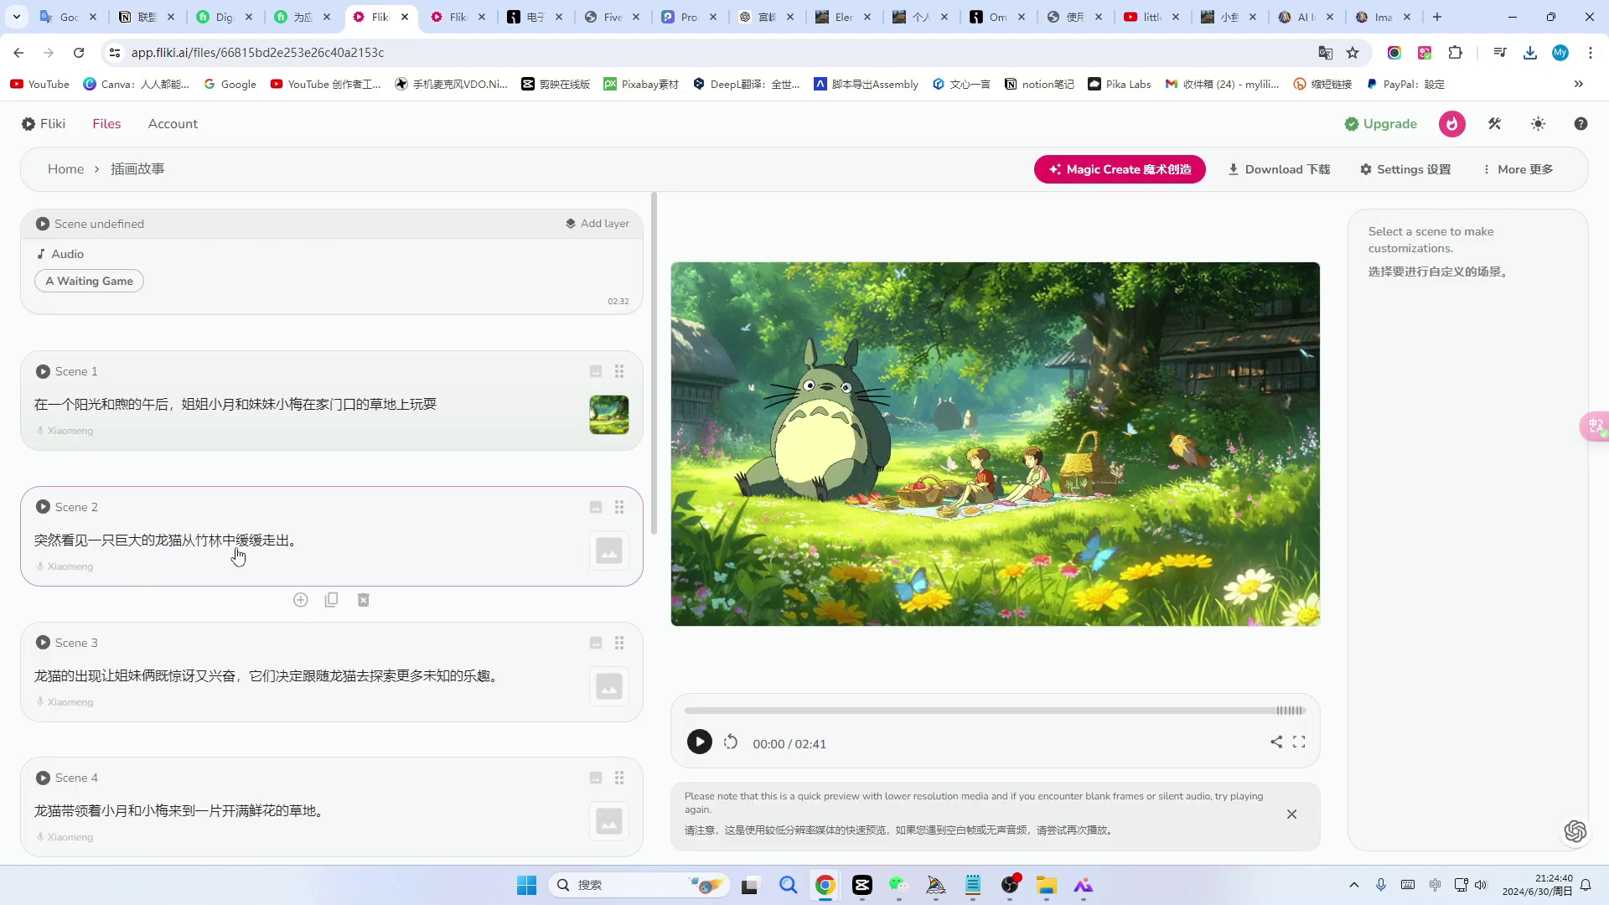
# - Upload the warm-afternoon Totoro meadow illustration and set Totoro illustrations from My library as the images for Scenes 2 to 6
pyautogui.click(610, 551)
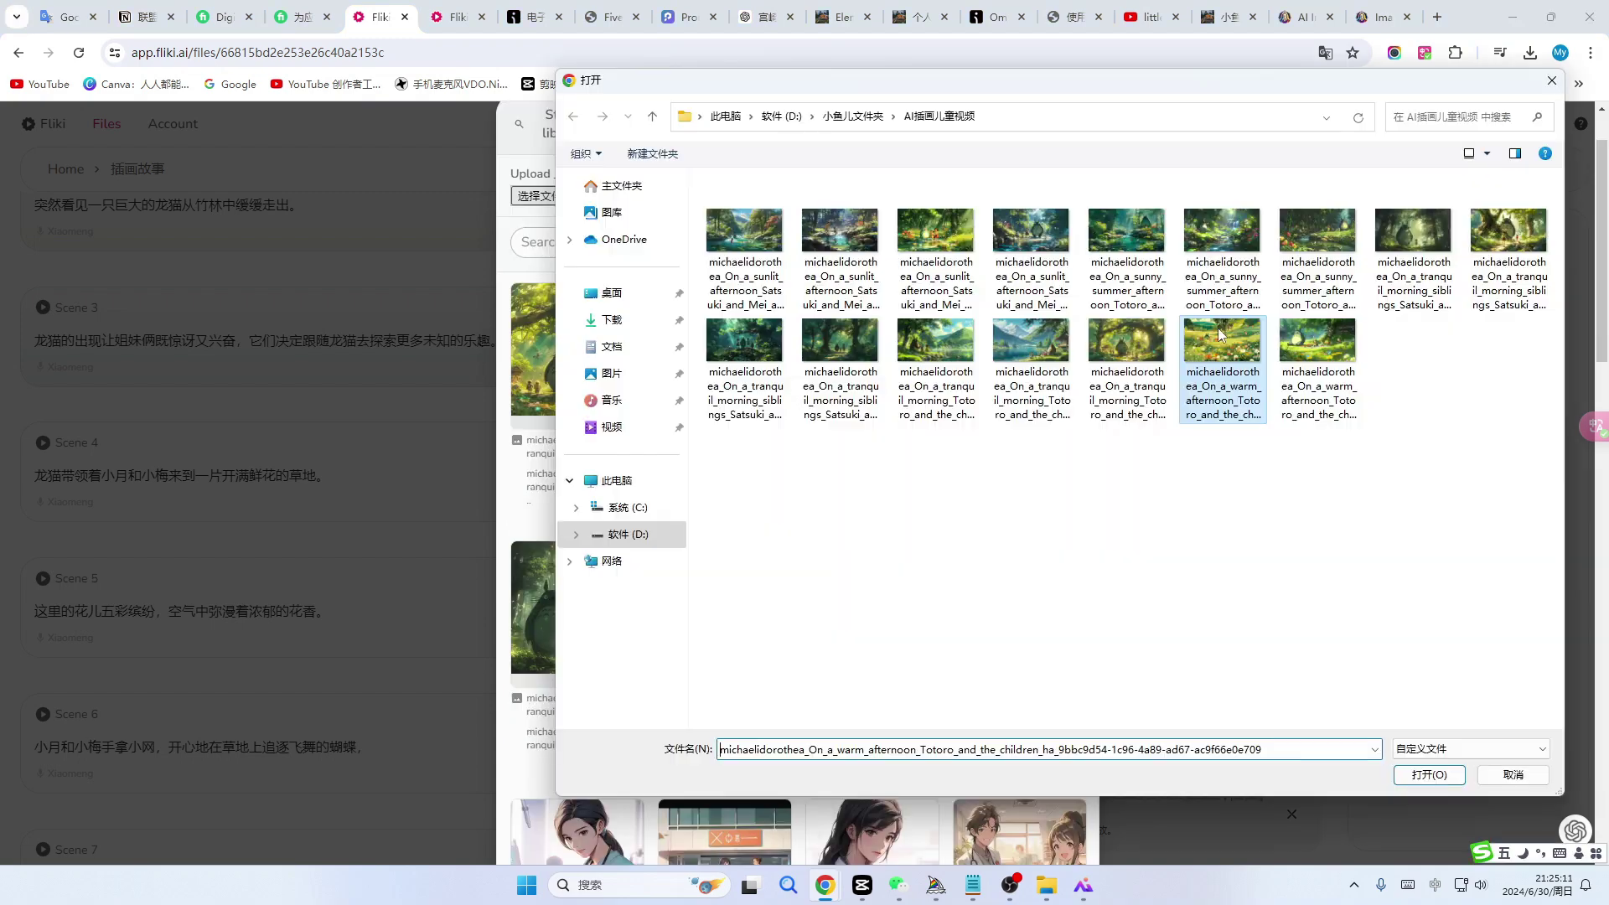
pyautogui.click(1429, 772)
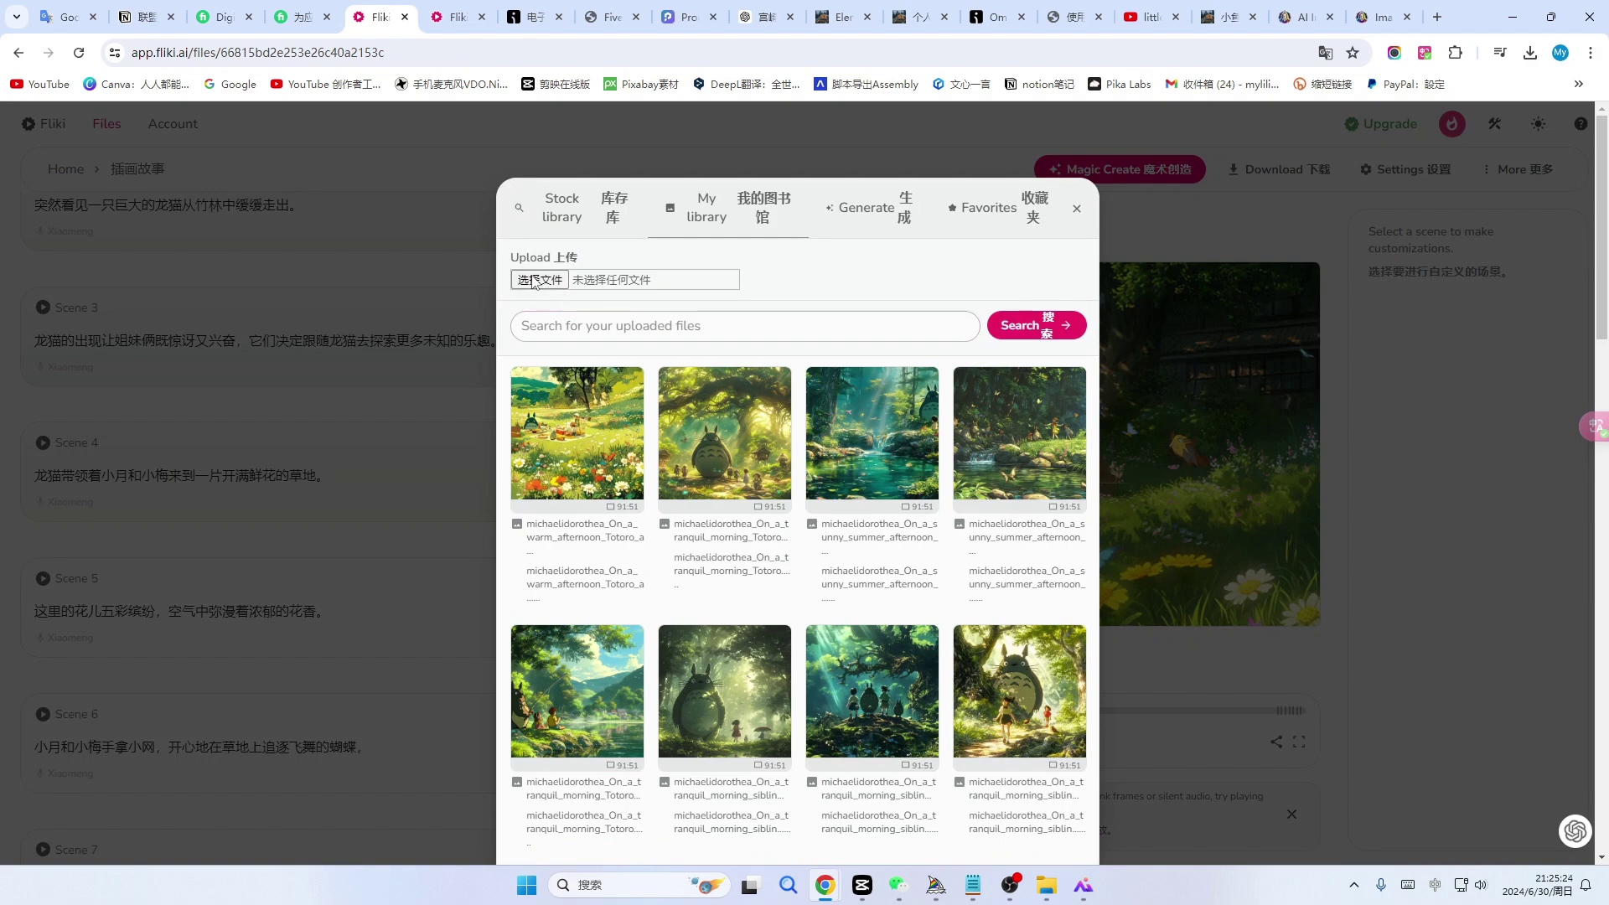
pyautogui.click(533, 279)
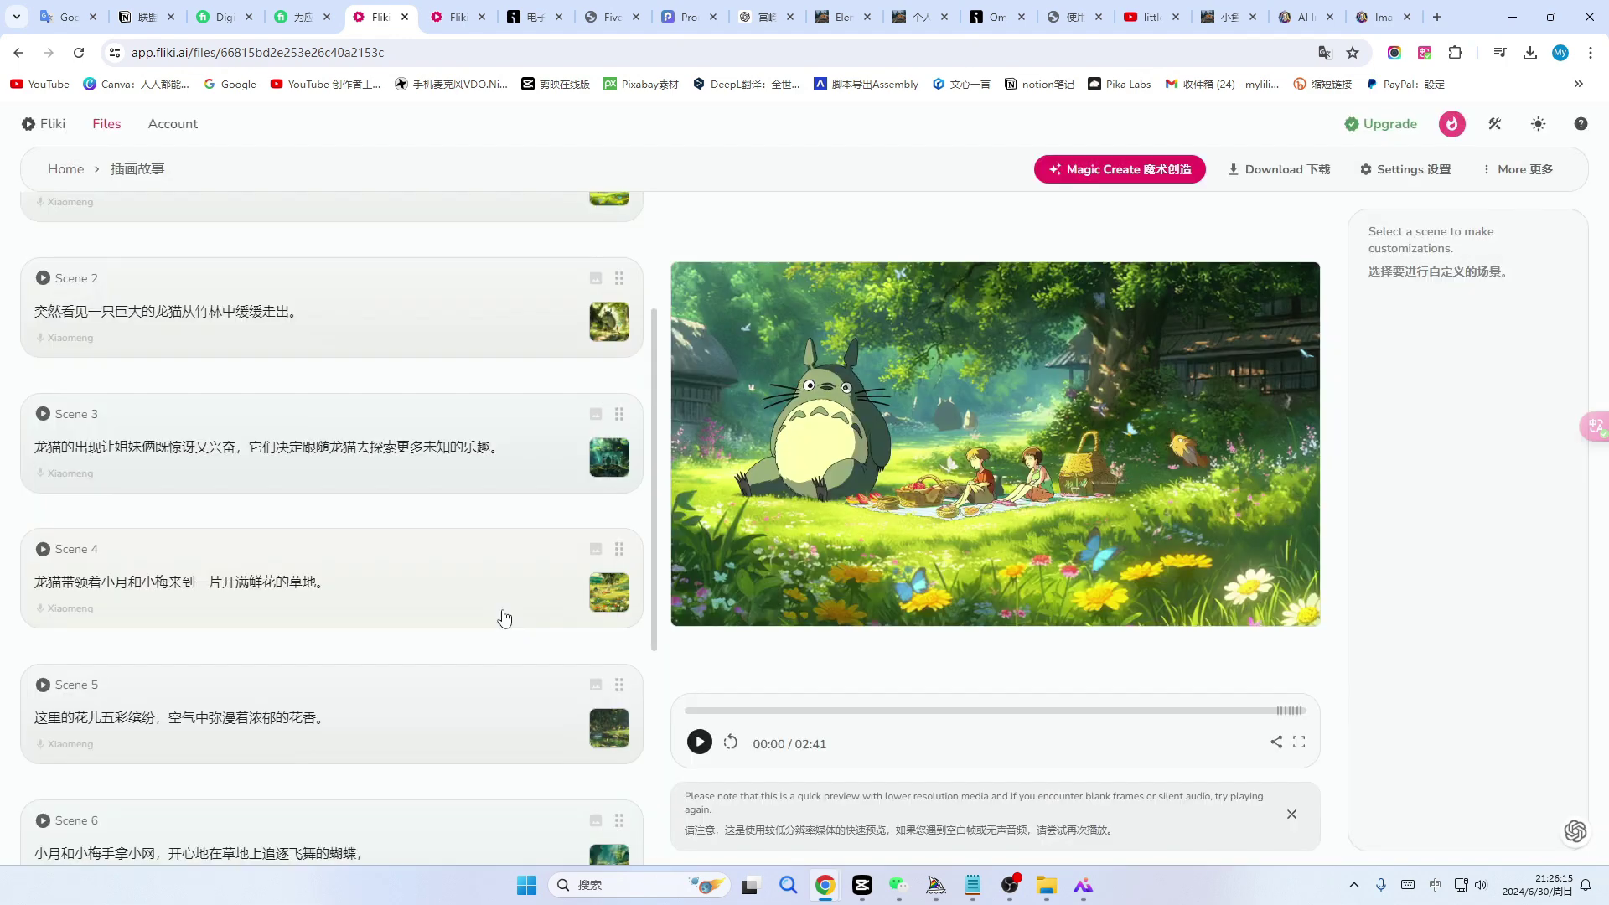
pyautogui.scroll(3, 503, 618)
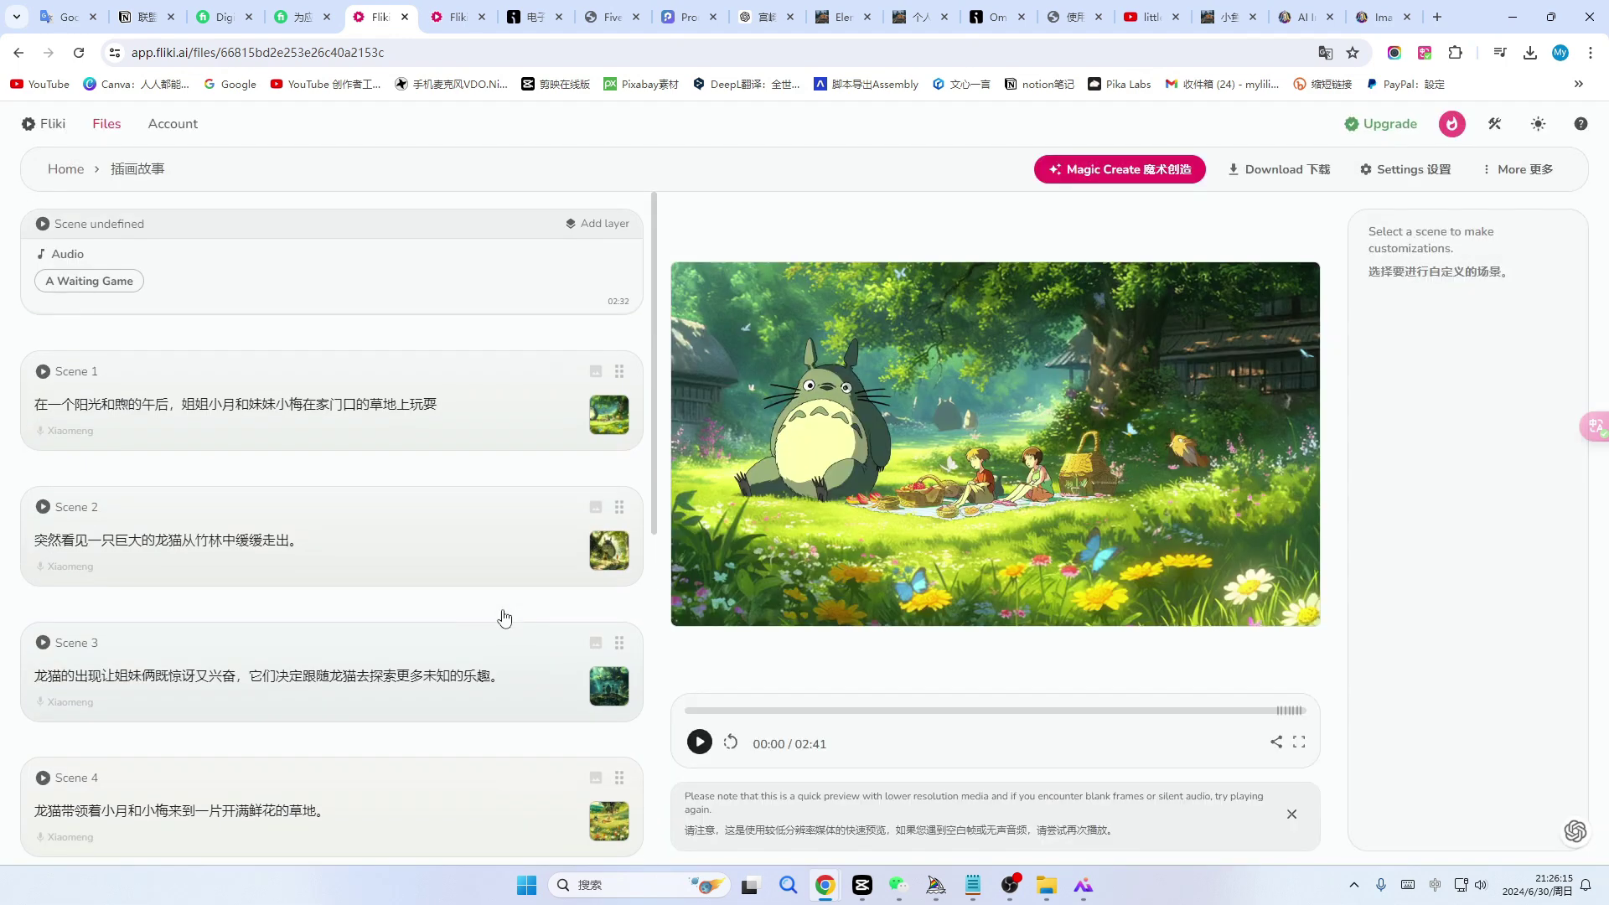
pyautogui.scroll(-2, 503, 612)
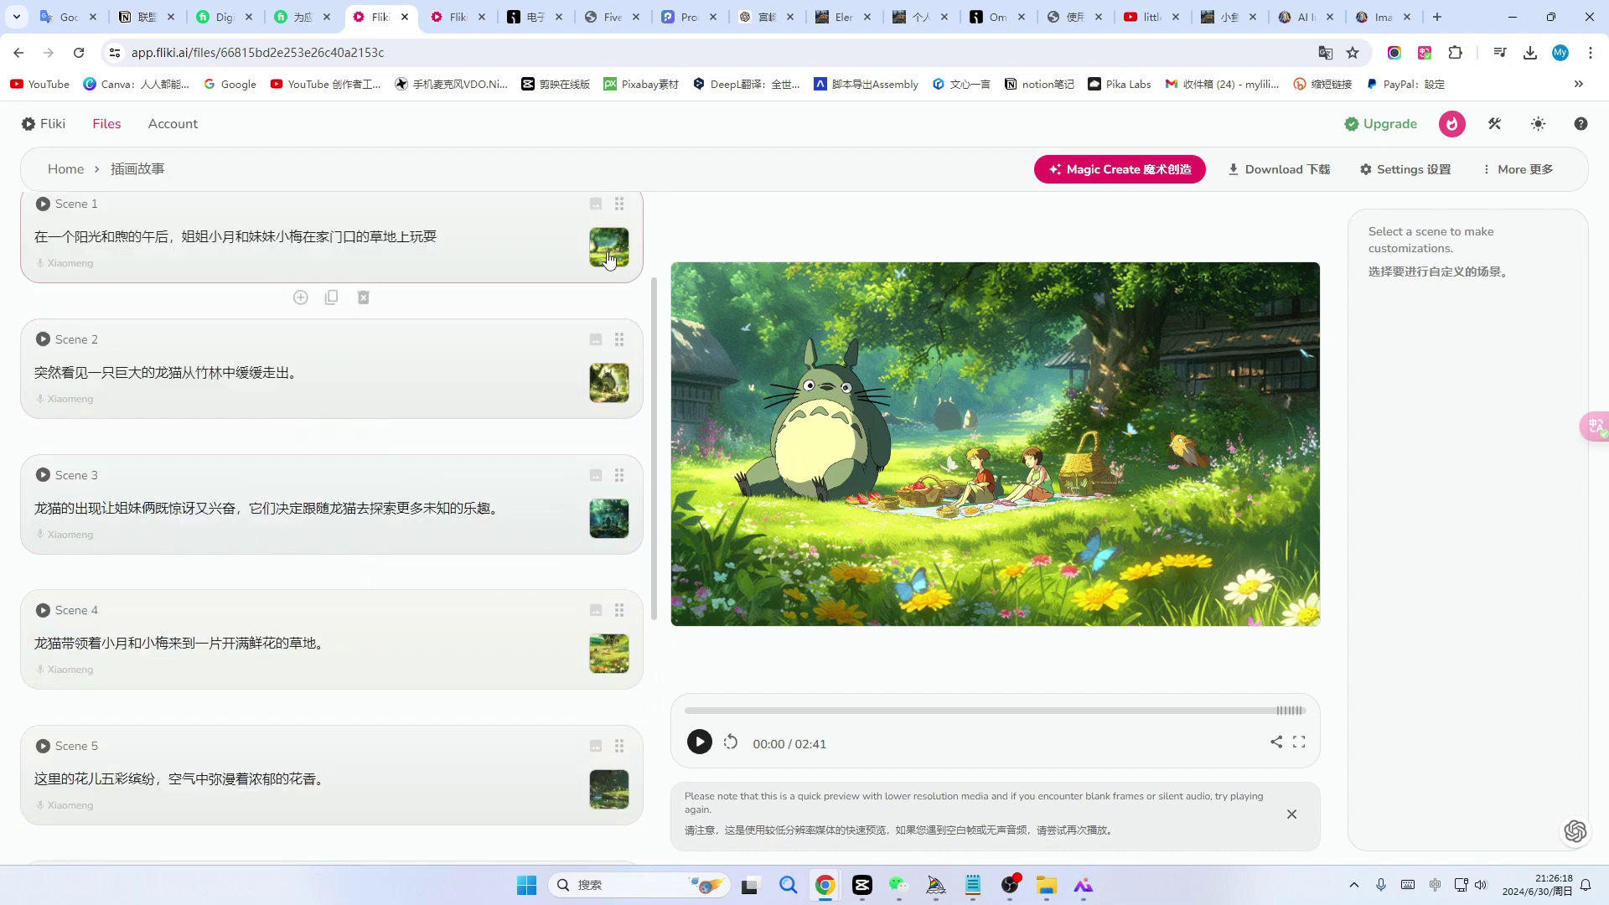
pyautogui.scroll(2, 584, 329)
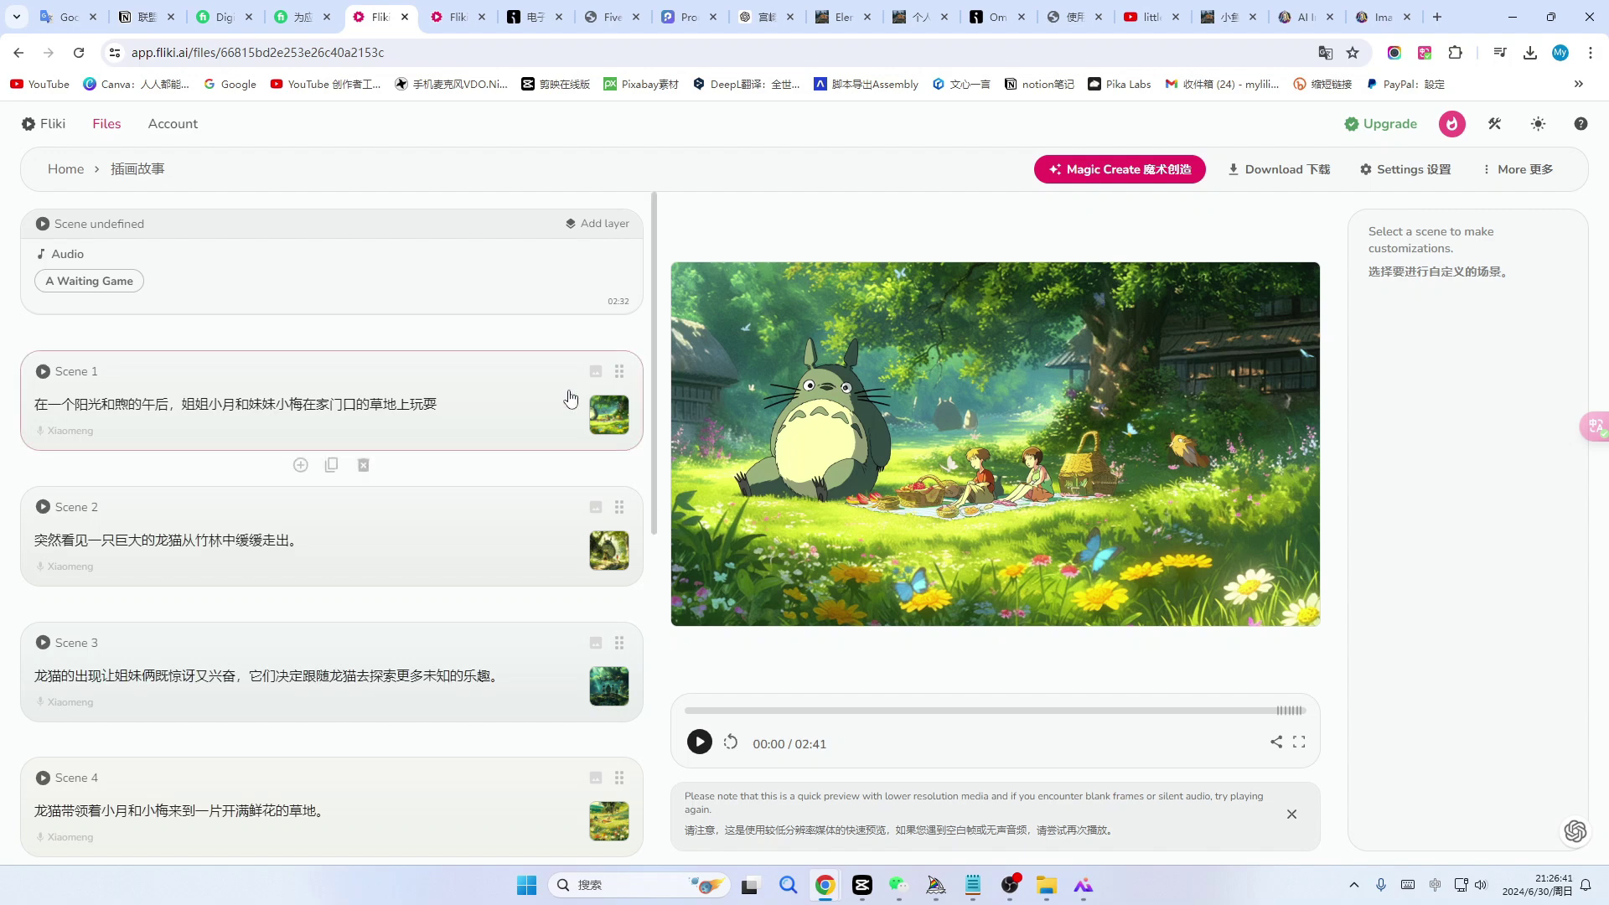
# - Add a new scene after Scene 3 and move the sentence 它们决定跟随龙猫去探索更多未知的乐趣。 from Scene 3 into its voiceover
pyautogui.scroll(-3, 449, 430)
pyautogui.click(419, 448)
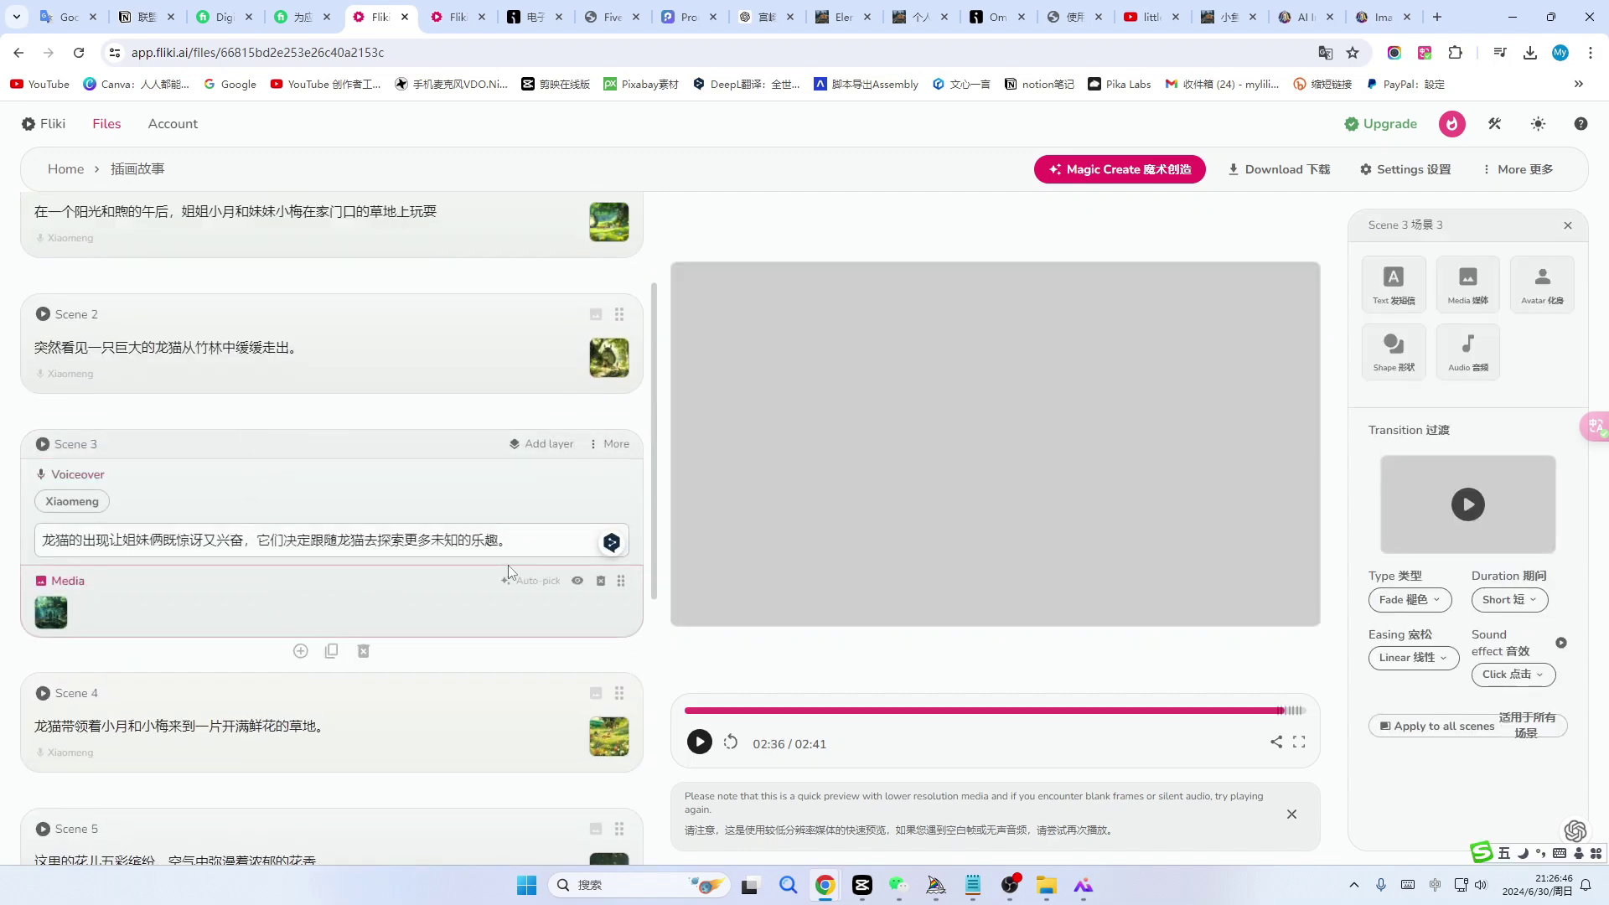
pyautogui.click(301, 651)
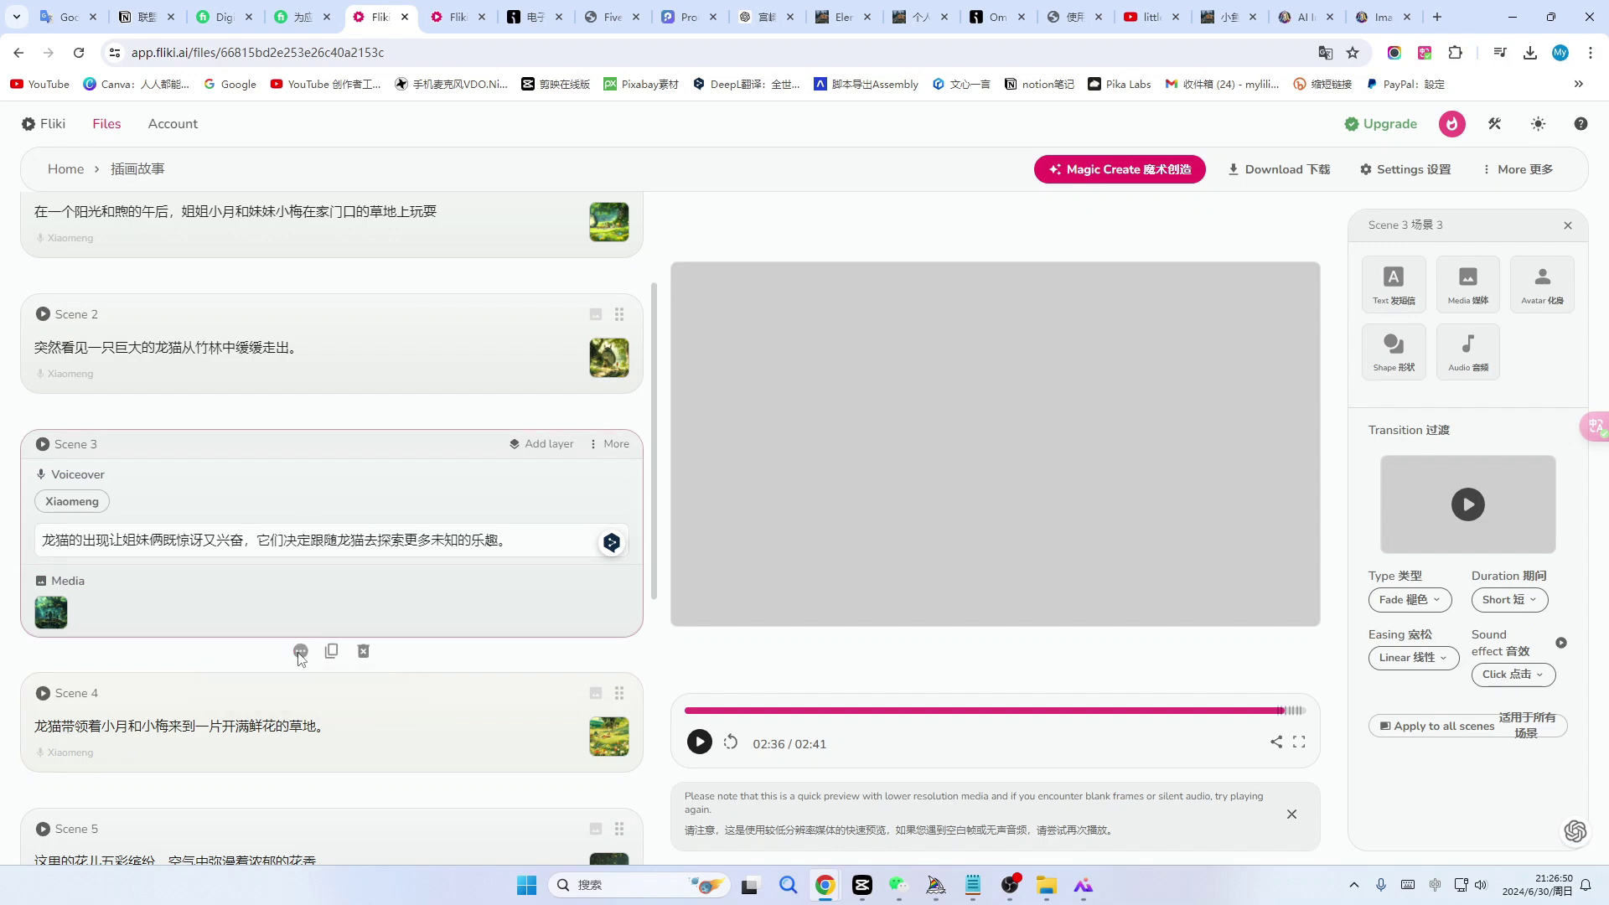
pyautogui.click(250, 341)
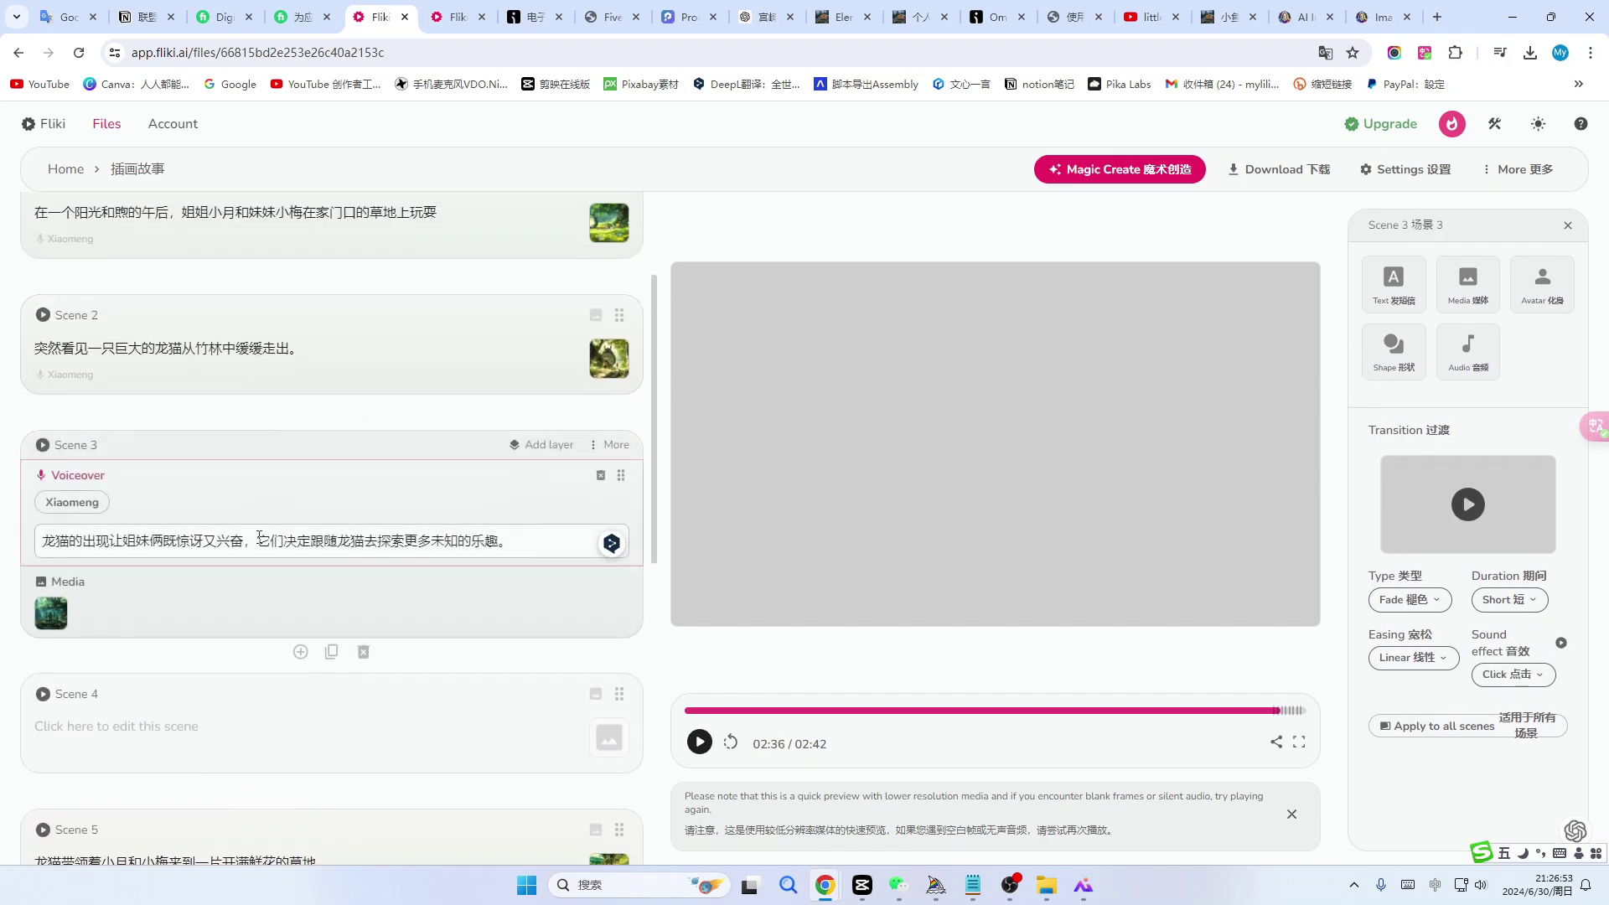
pyautogui.moveTo(259, 536); pyautogui.dragTo(538, 537)
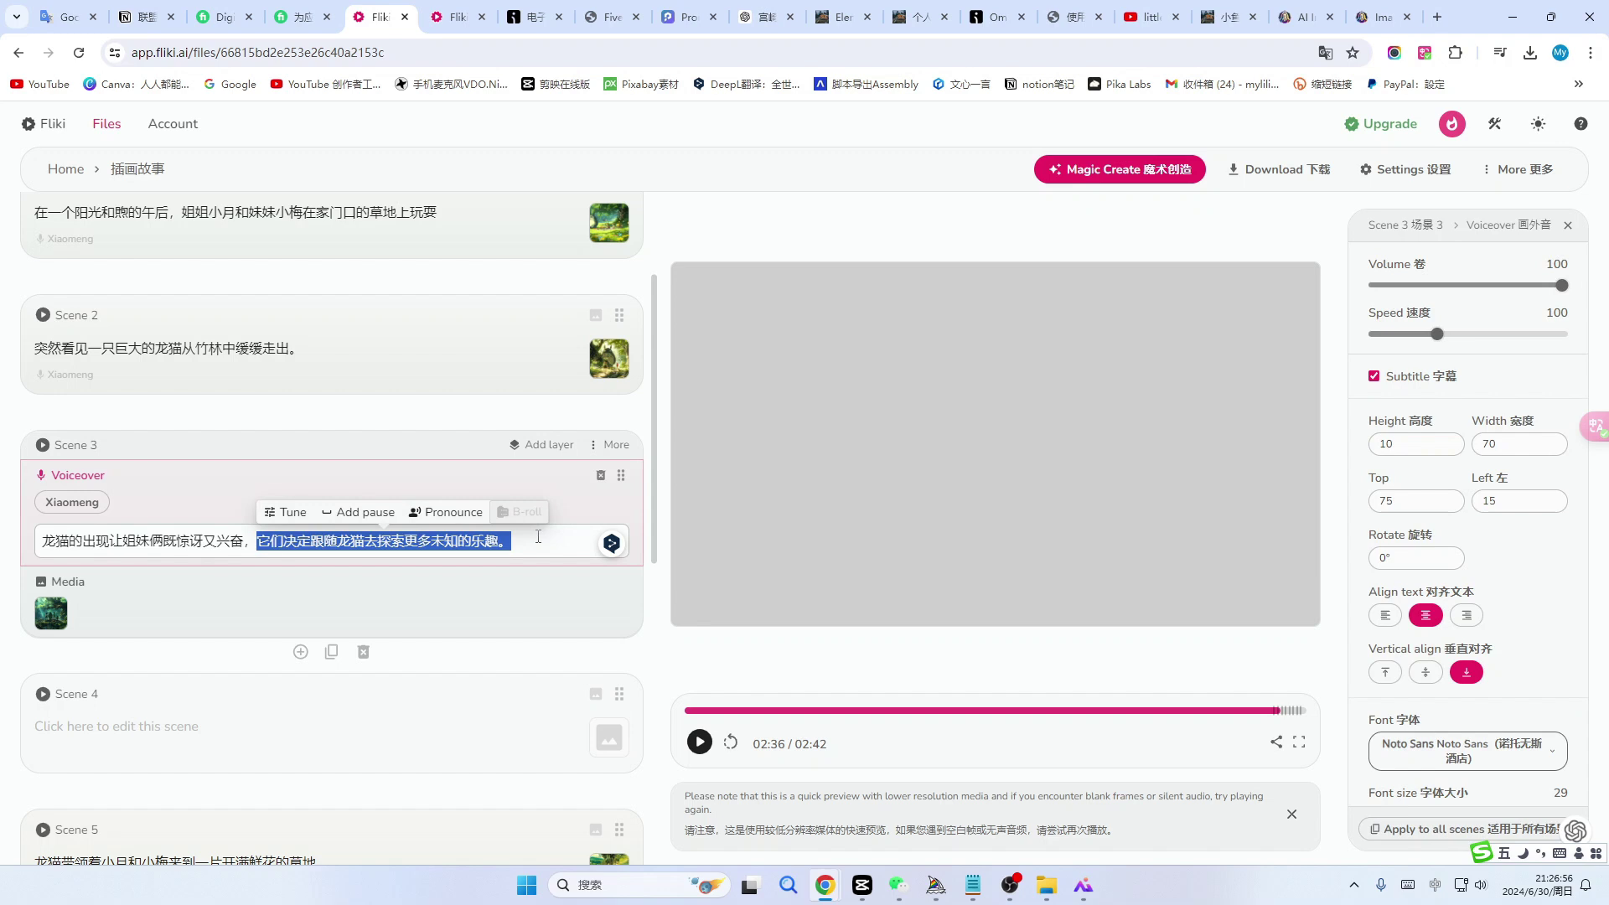
pyautogui.hotkey('ctrl', 'x')
pyautogui.scroll(-2, 118, 704)
pyautogui.click(61, 570)
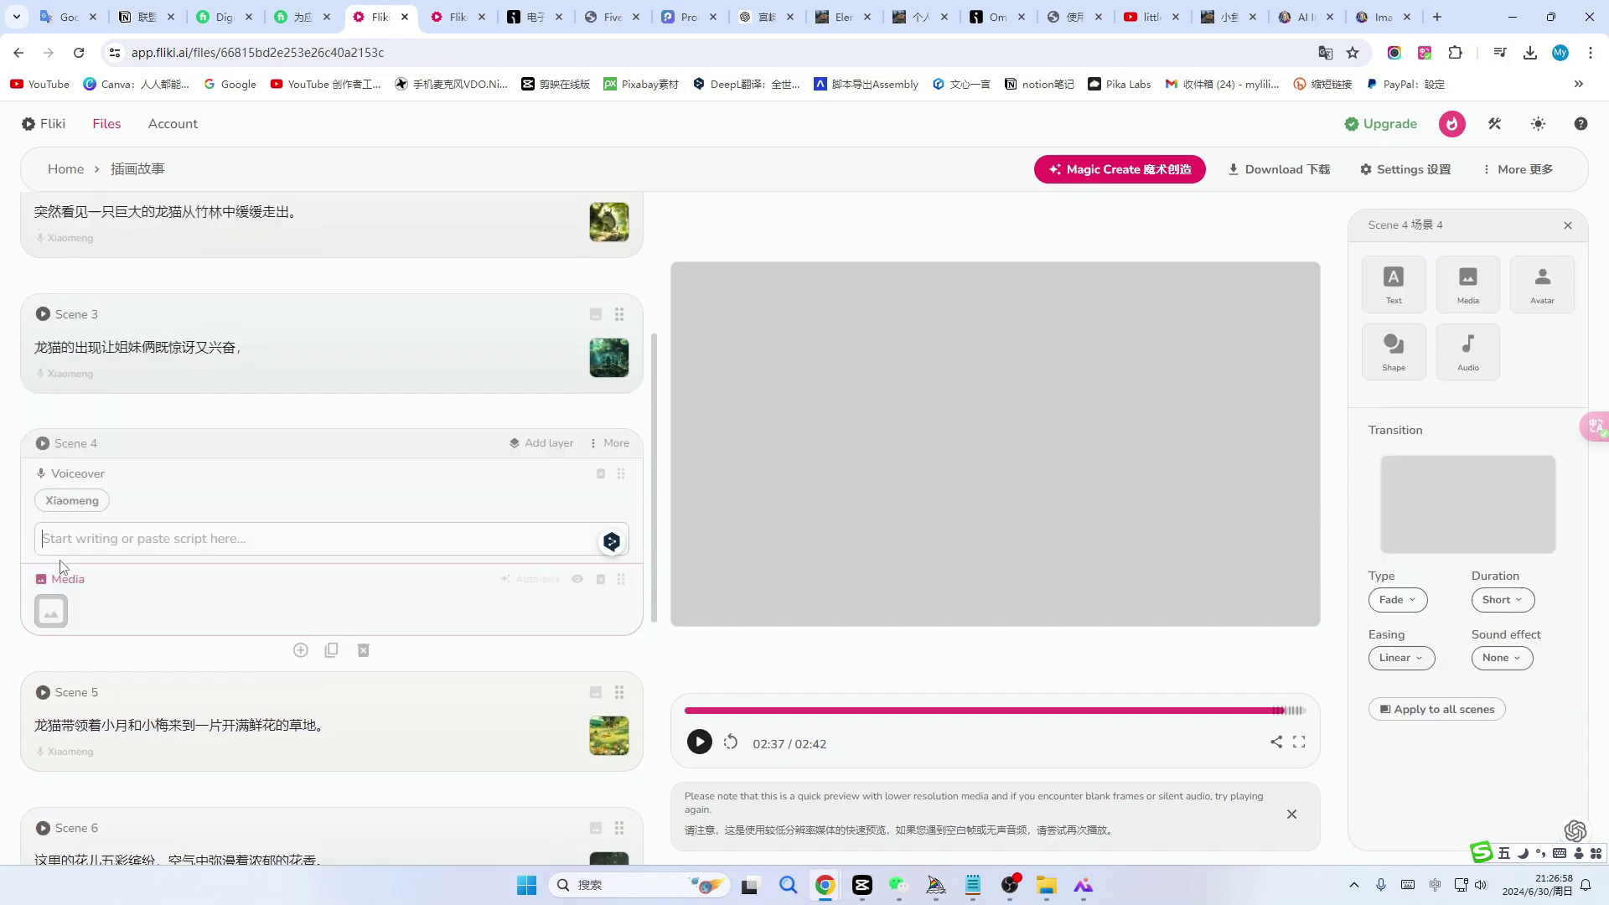
pyautogui.hotkey('ctrl', 'v')
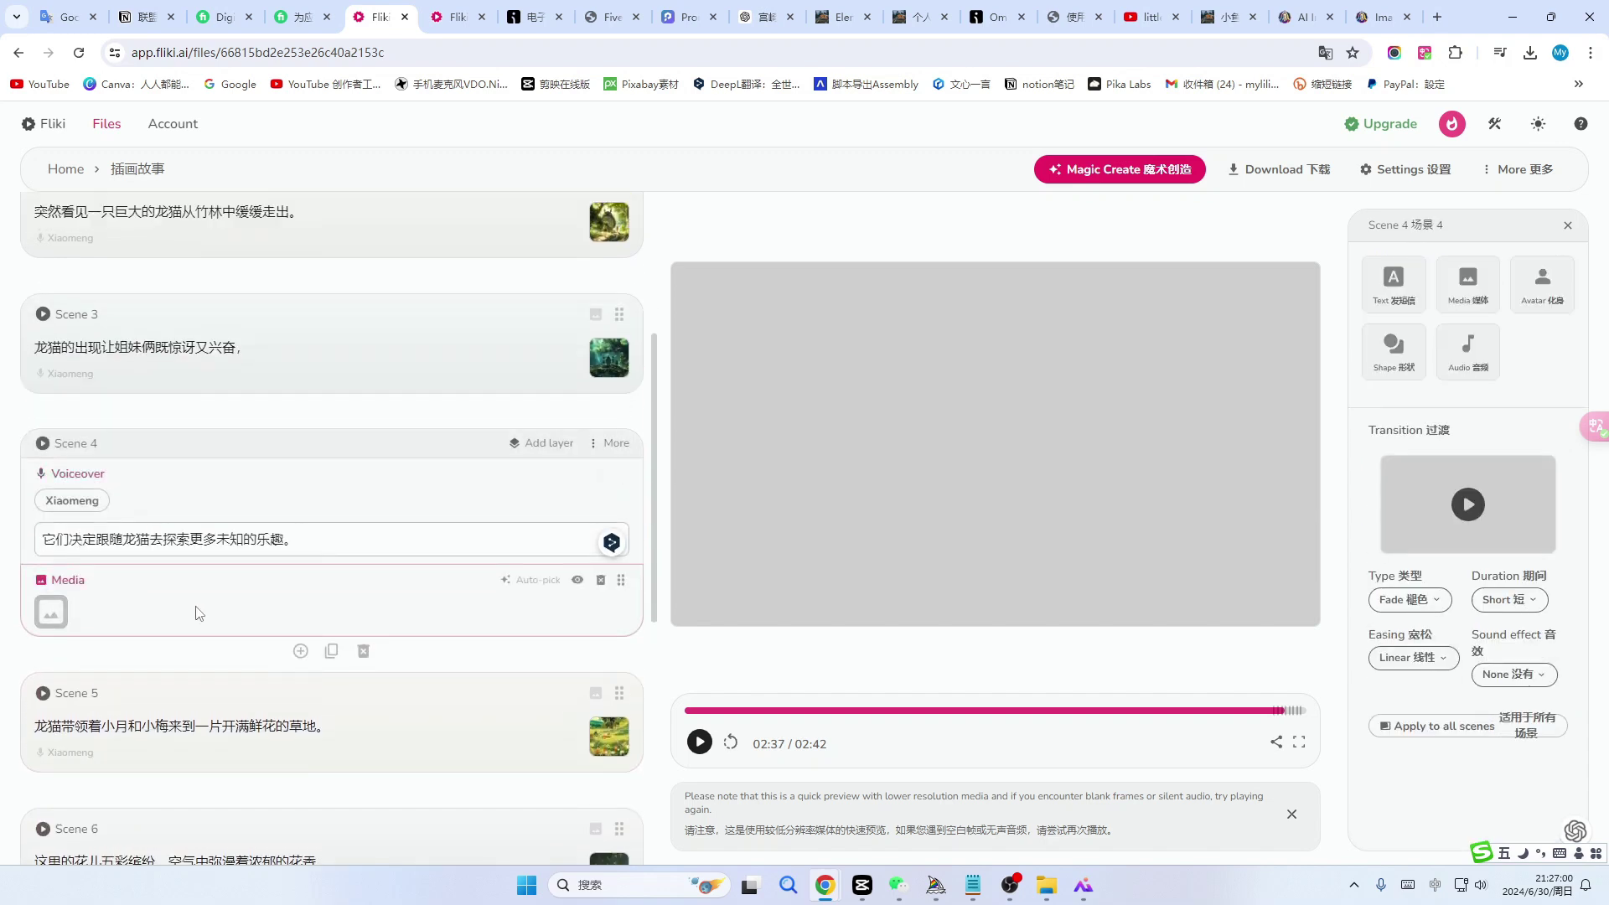
# - Set the new Scene 4's image to the dark forest stream illustration from My library
pyautogui.click(55, 616)
pyautogui.scroll(-3, 877, 570)
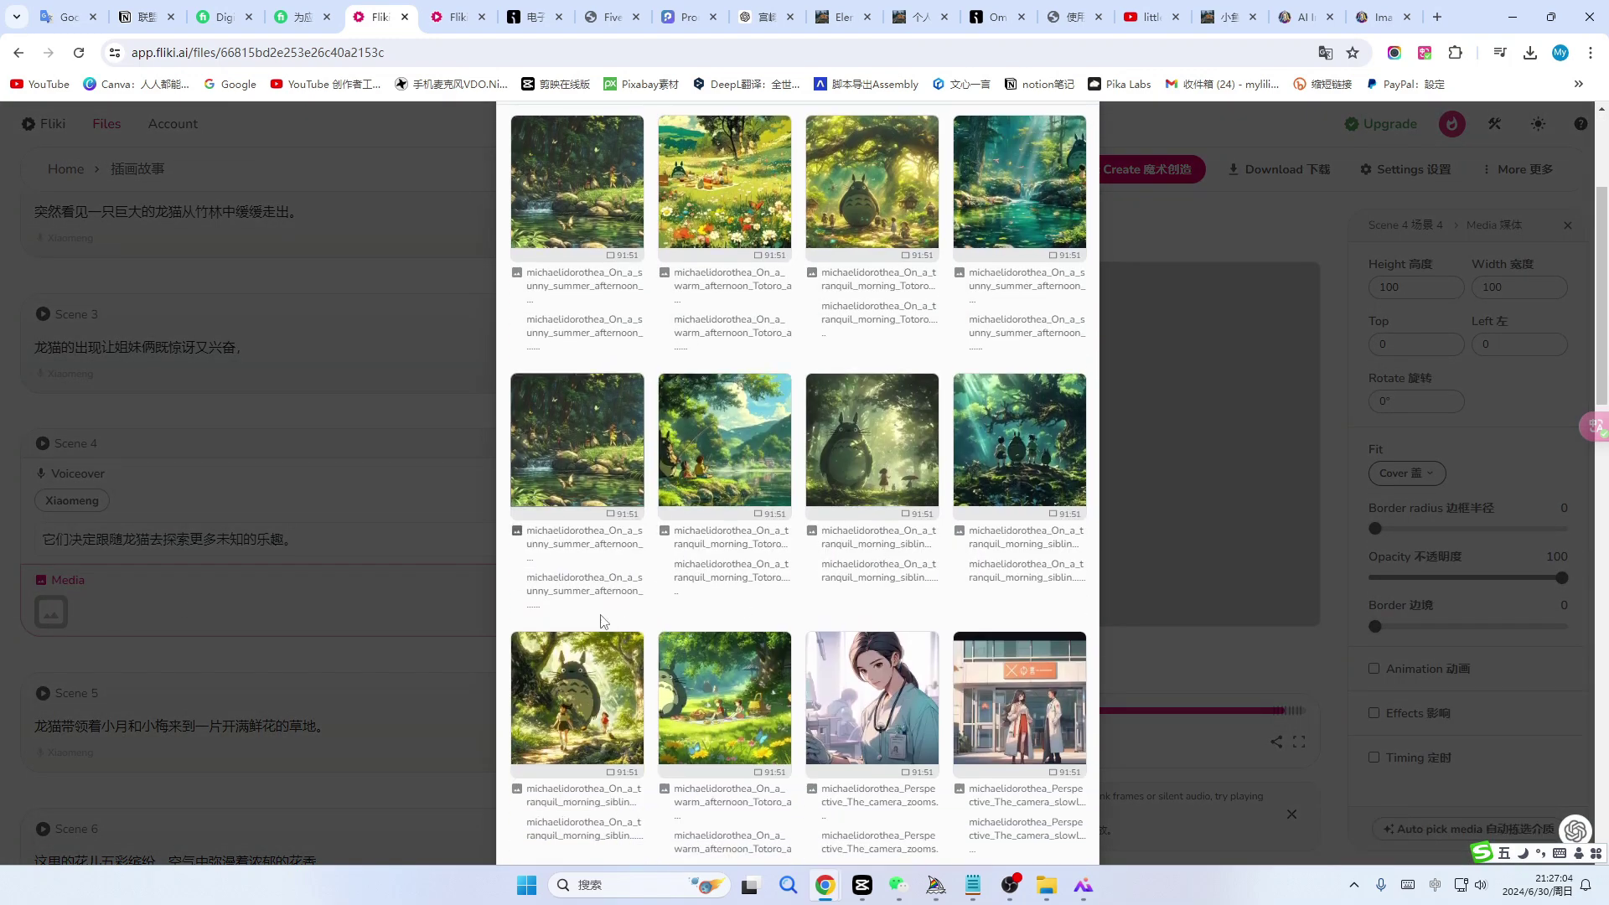
pyautogui.click(560, 459)
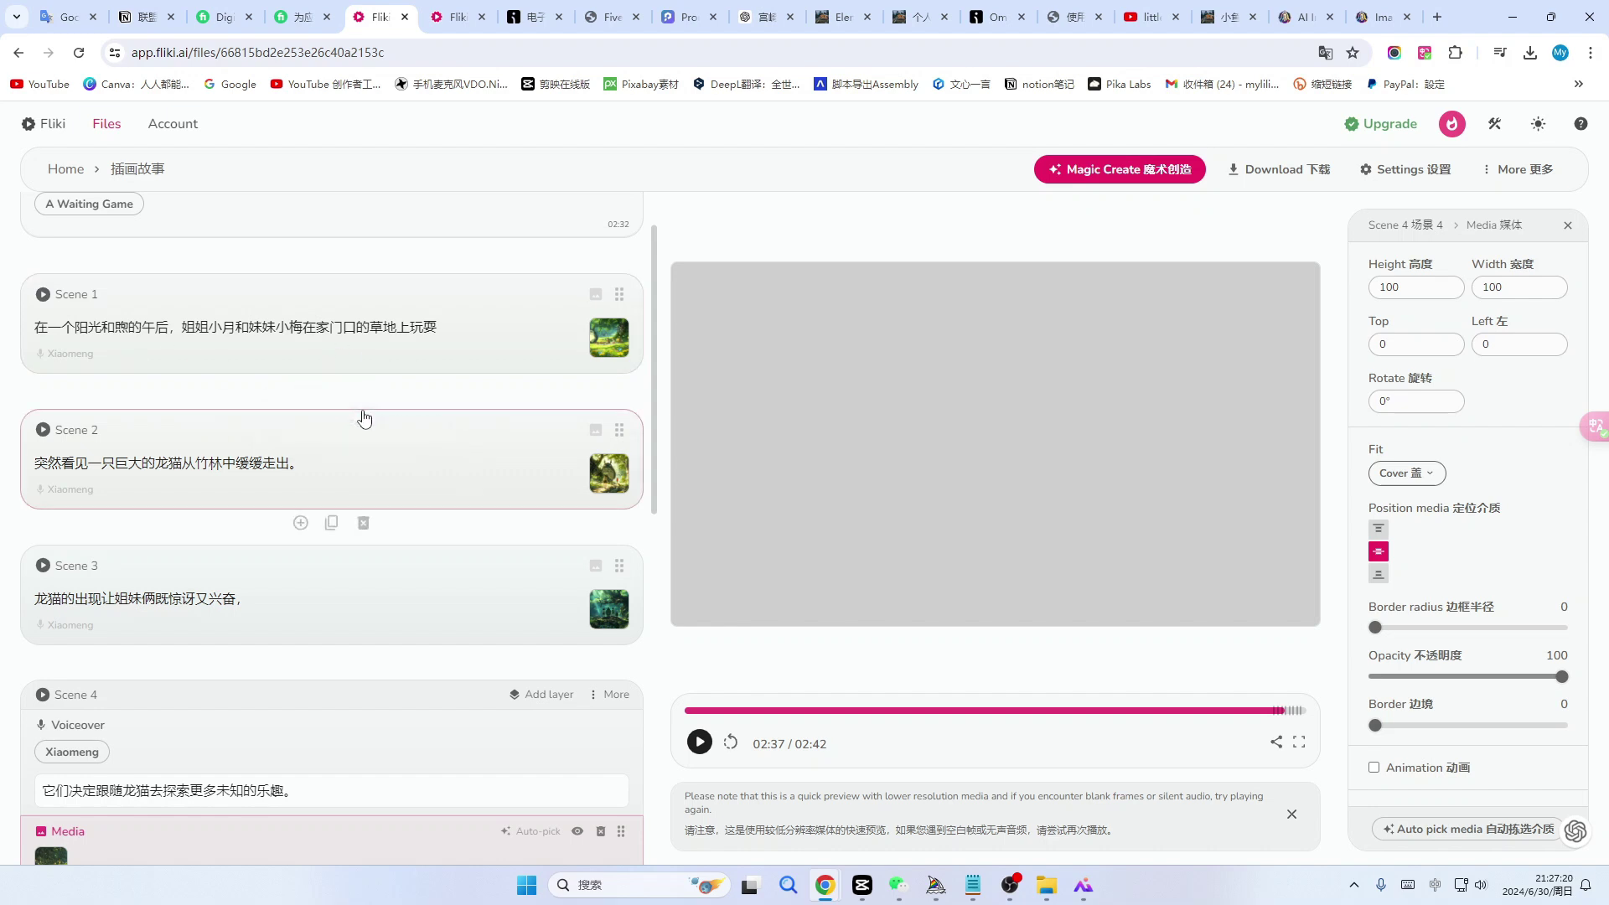
# - Open the voice selection for Scene 2's voiceover and switch to the ElevenLabs text-to-speech page
pyautogui.scroll(2, 99, 423)
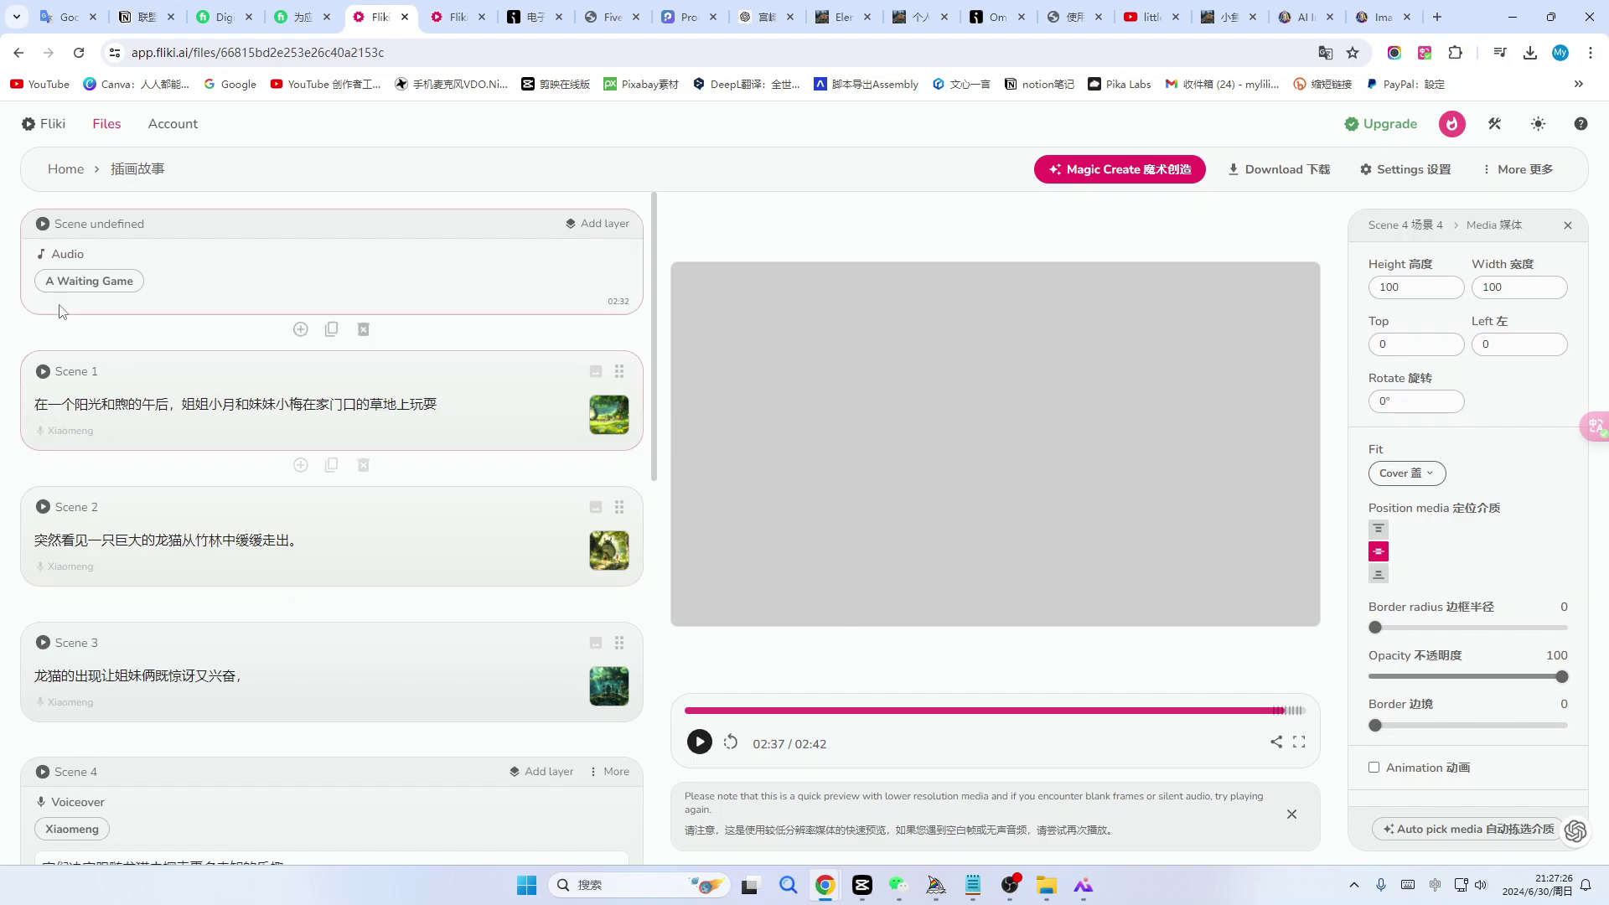
pyautogui.click(63, 573)
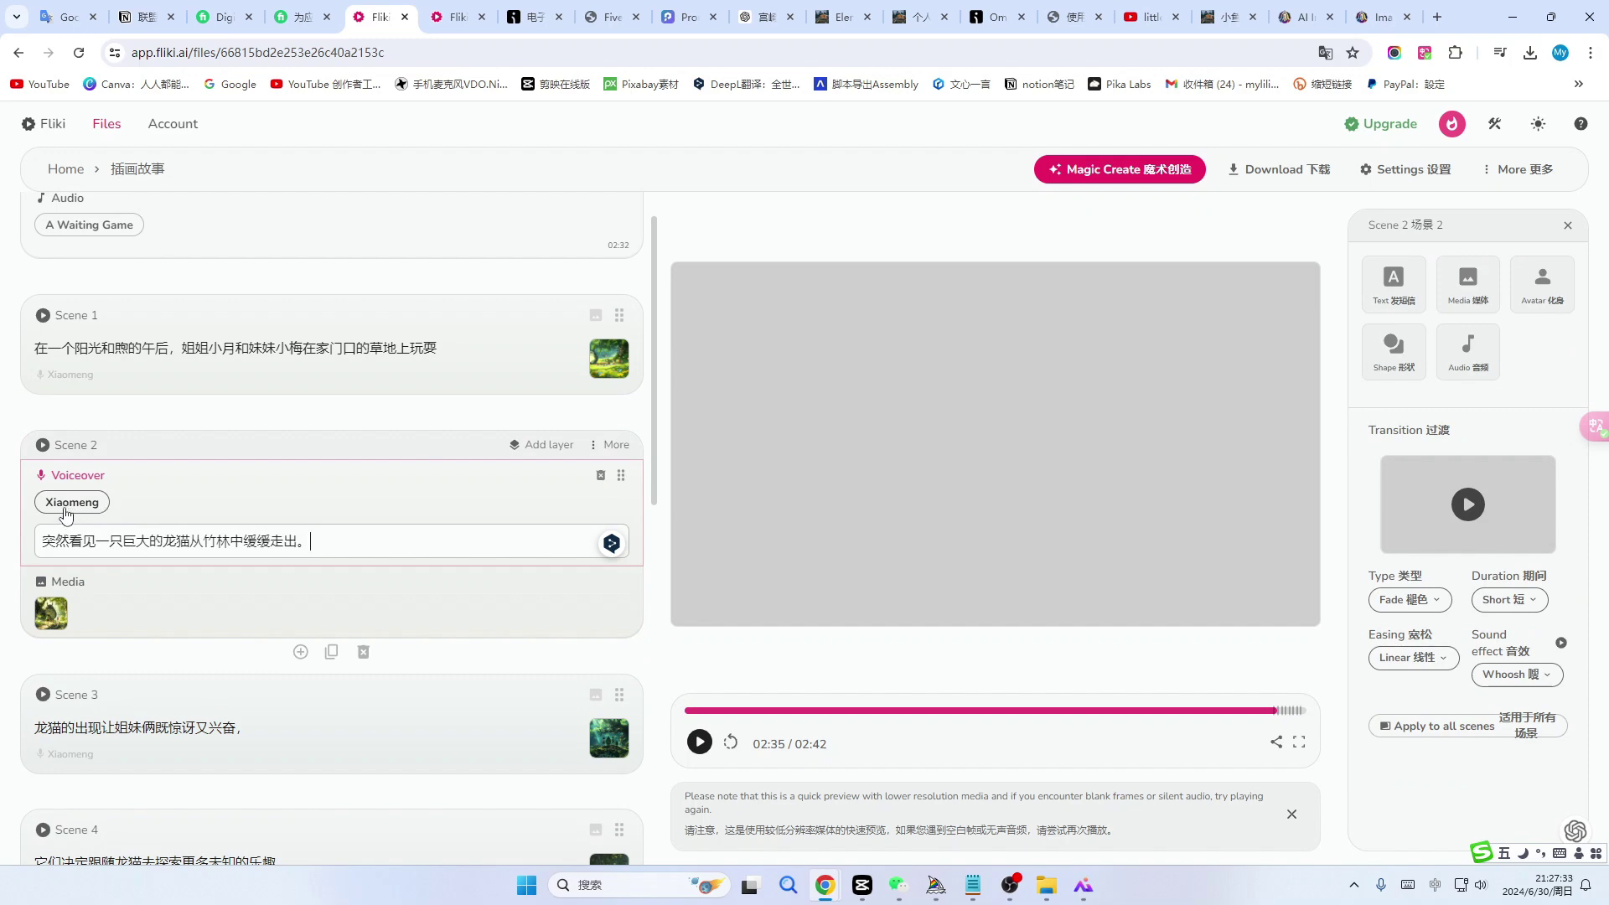
pyautogui.click(67, 503)
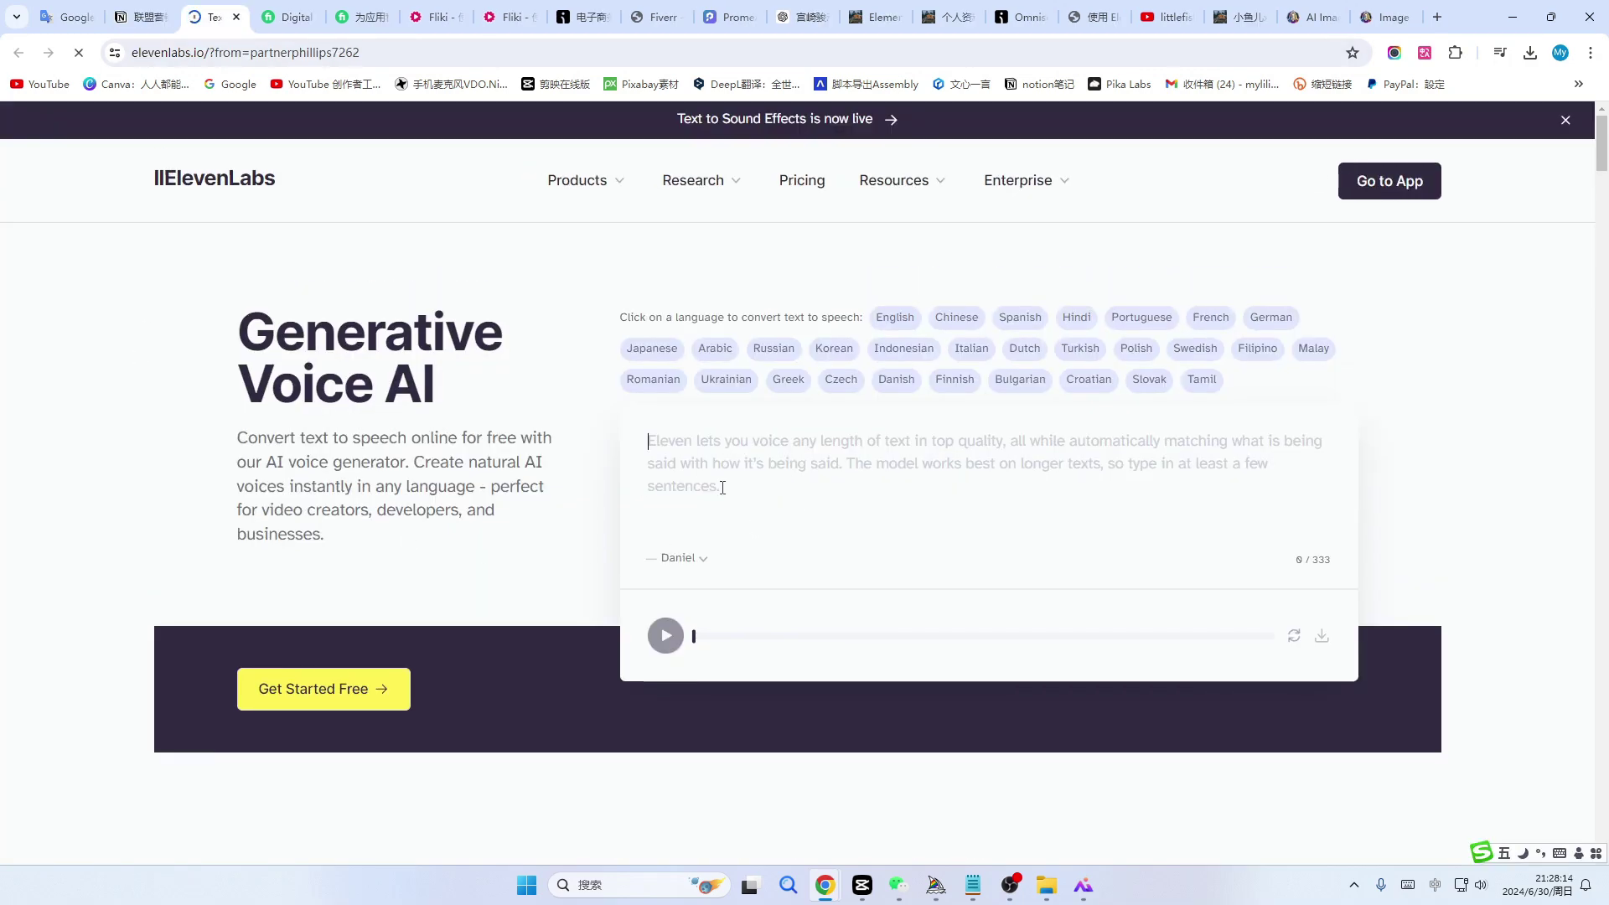
pyautogui.hotkey('ctrl', 'v')
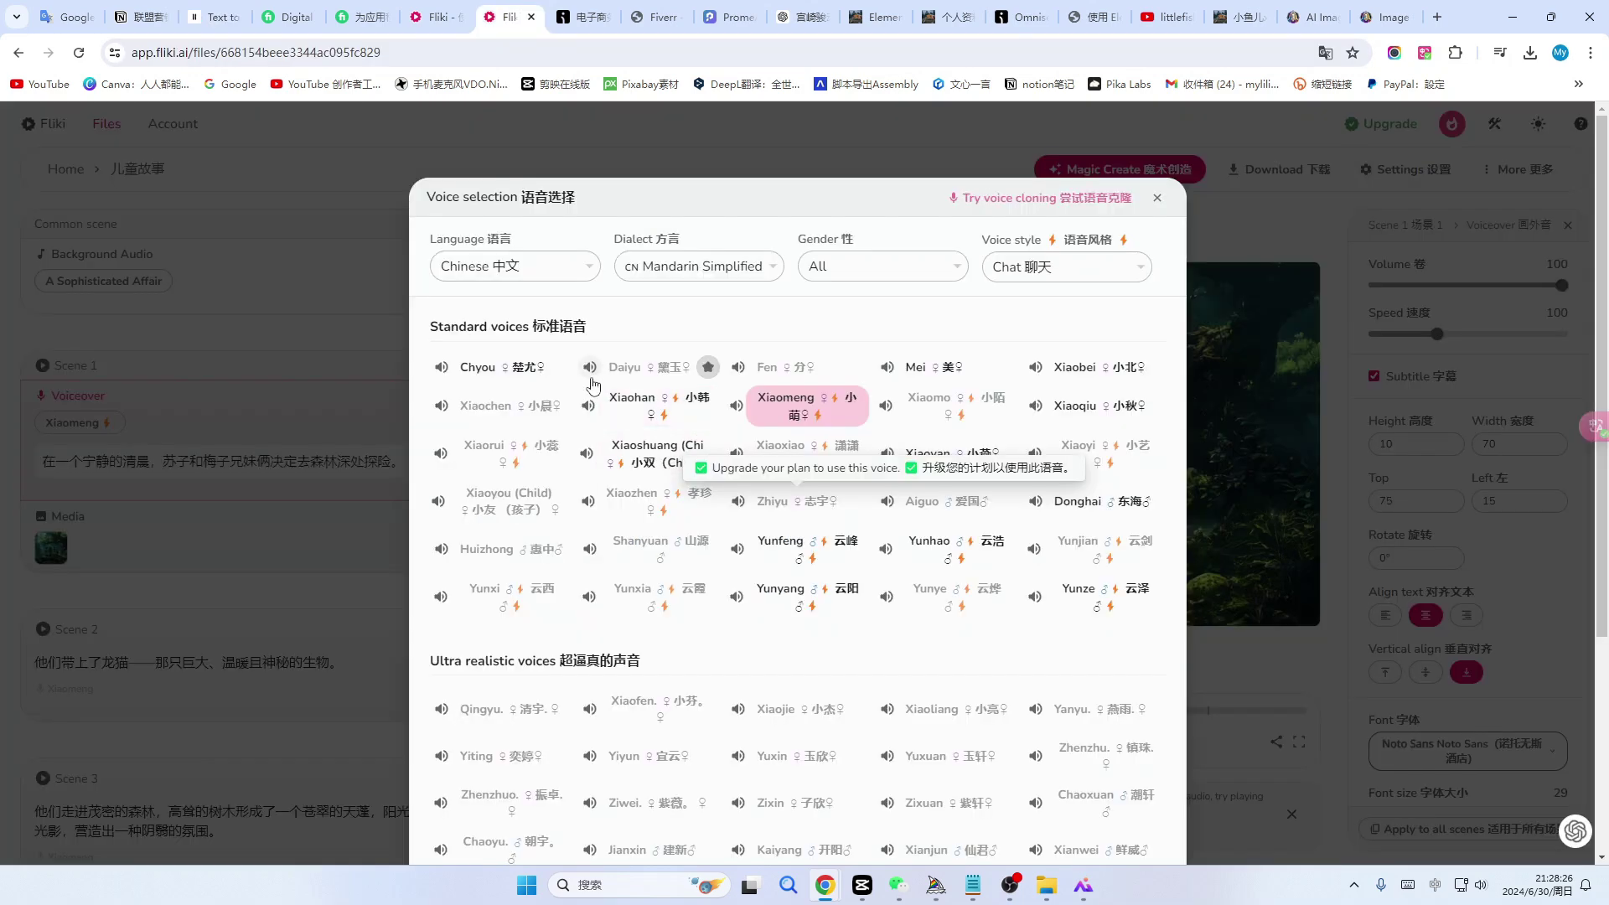
# - In Fliki's 儿童故事 file, preview the Xiaohan voice and choose Xiaoshuang (Child) for the Scene 1 voiceover
pyautogui.click(589, 405)
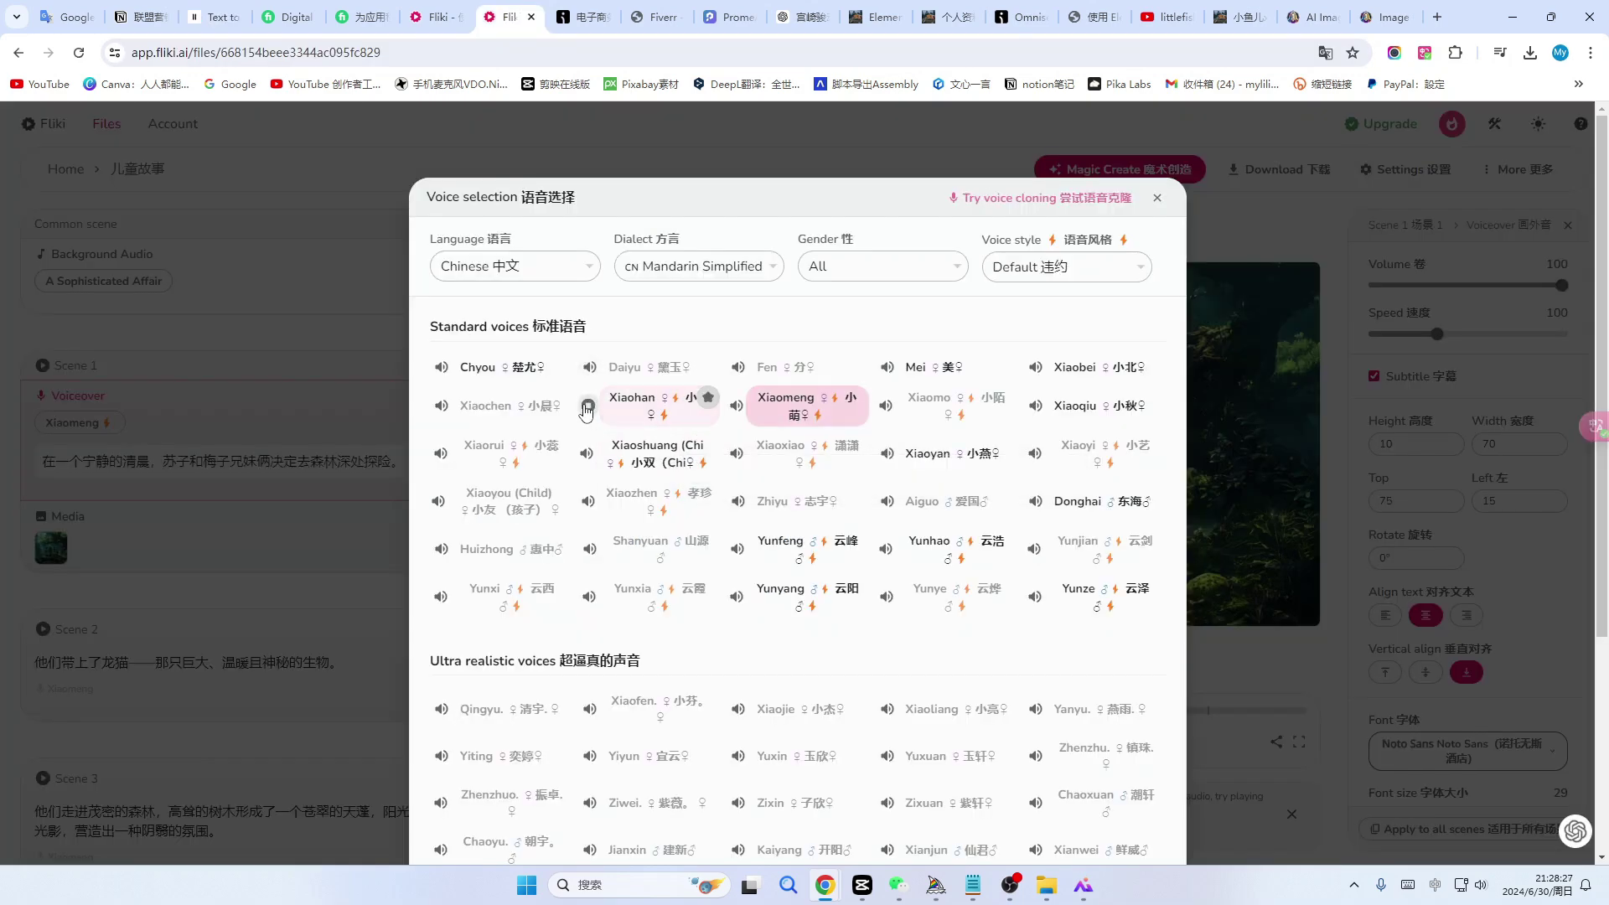
pyautogui.click(586, 457)
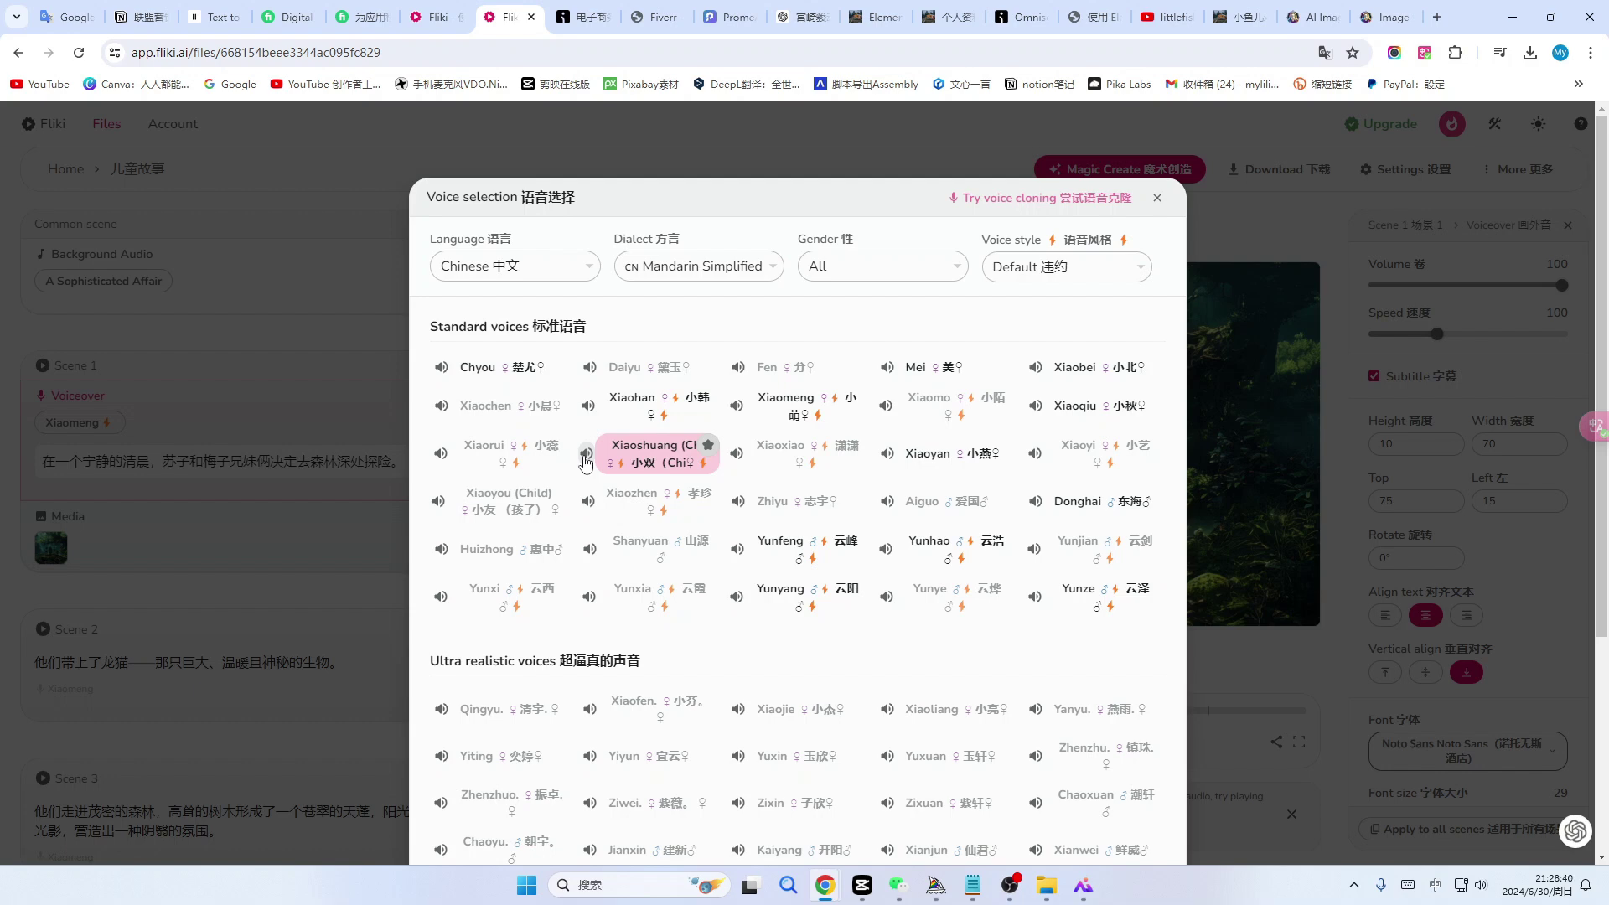
pyautogui.click(585, 458)
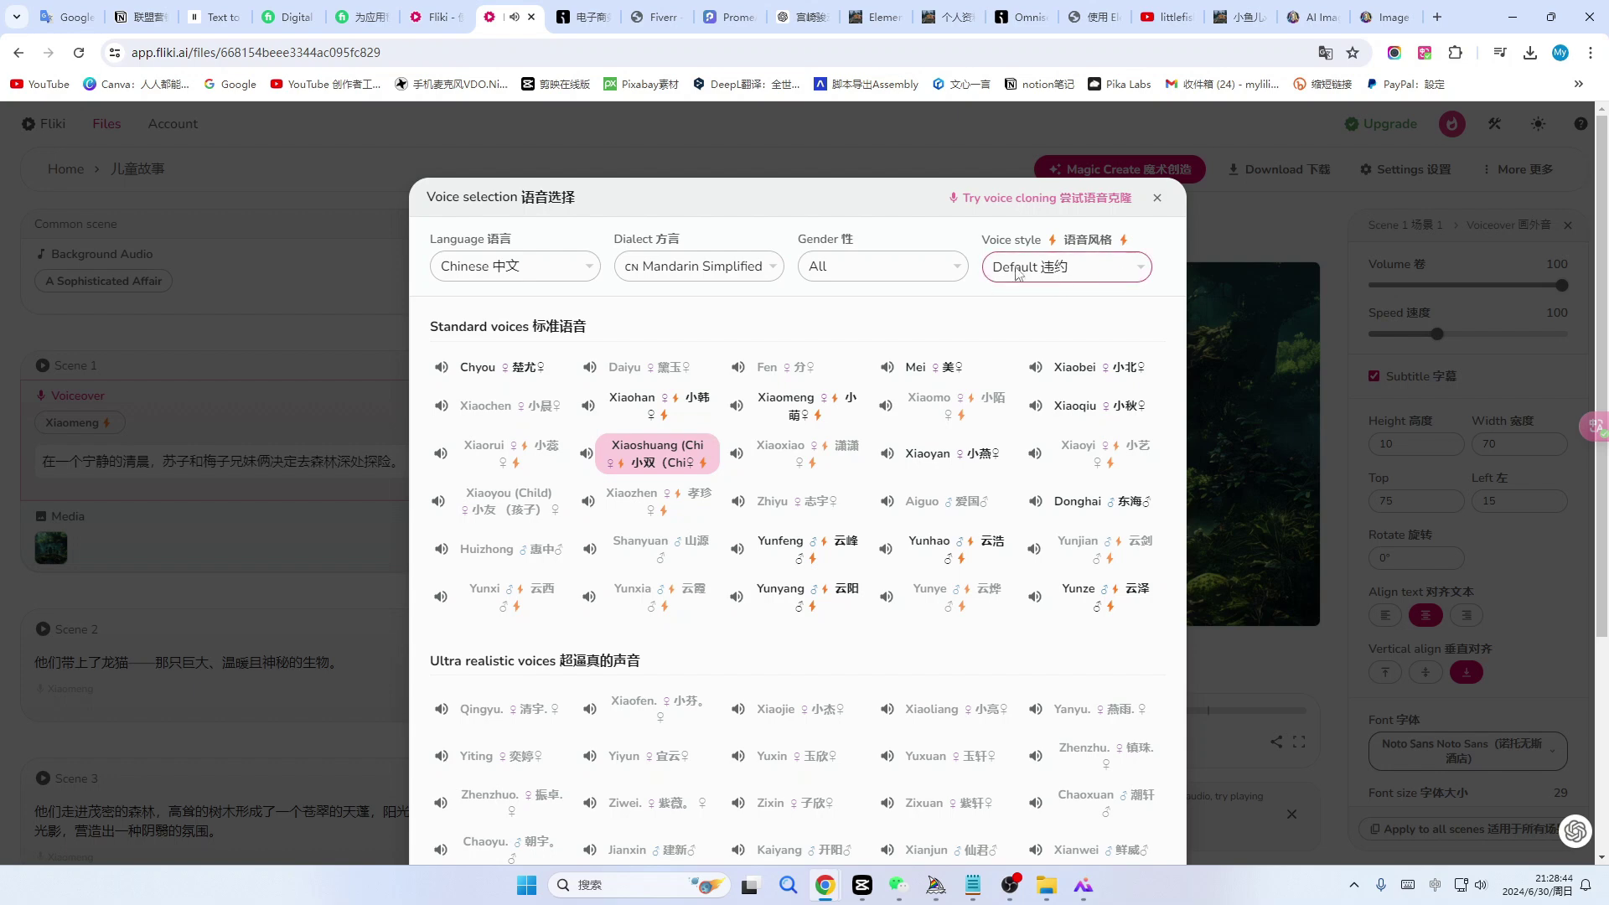
# - Set the voice style to Chat and apply the chosen voice to all scenes
pyautogui.click(1141, 268)
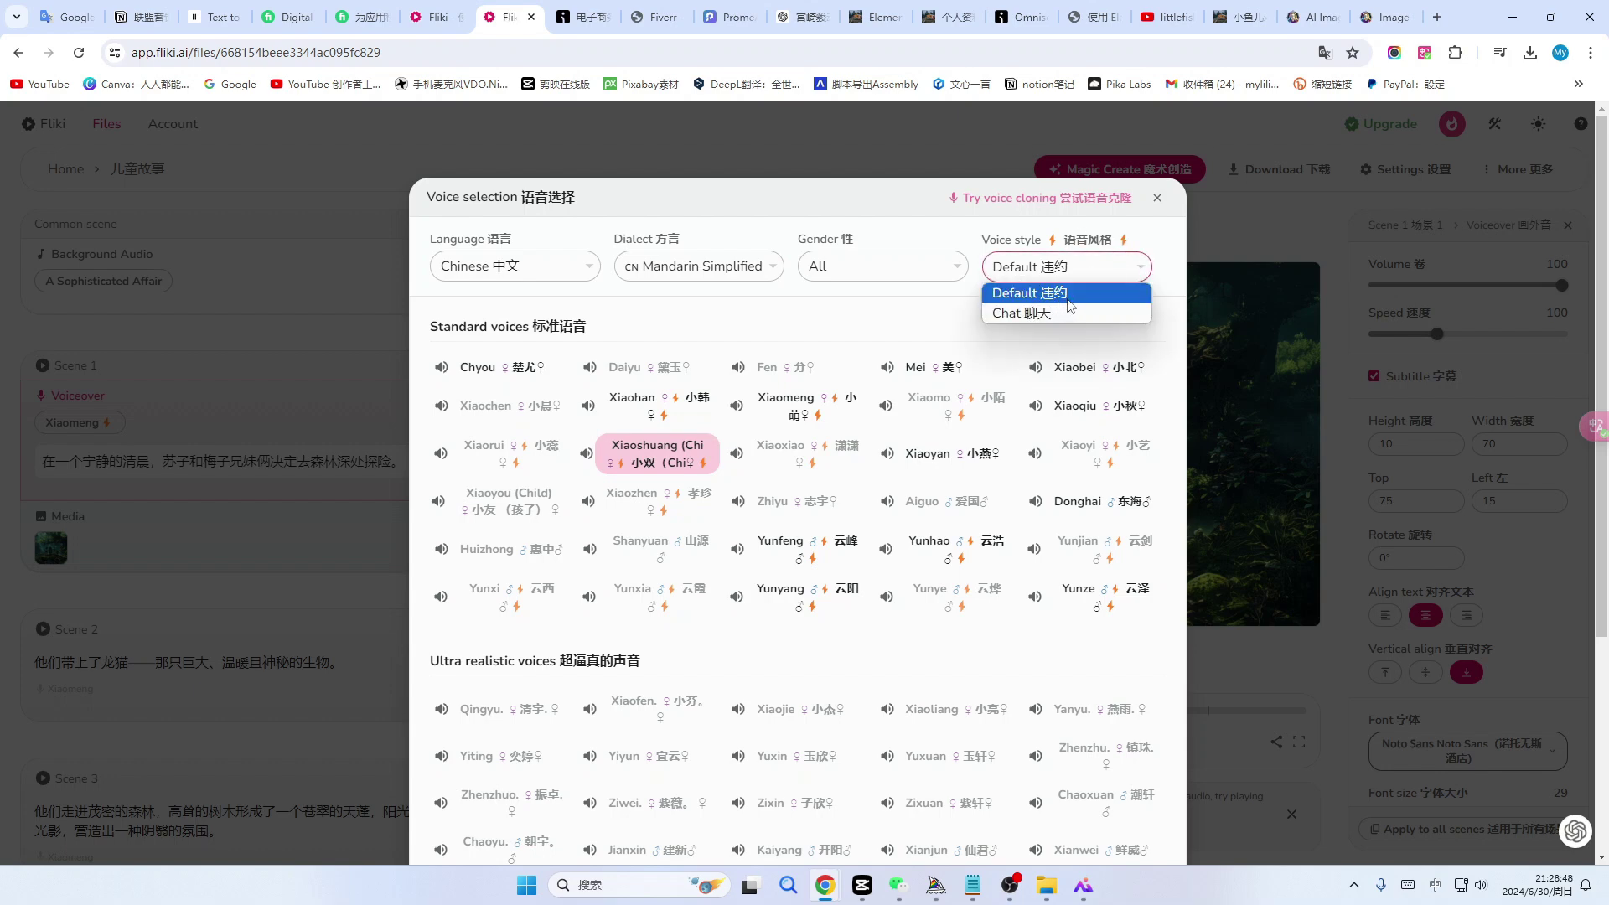
pyautogui.click(1012, 314)
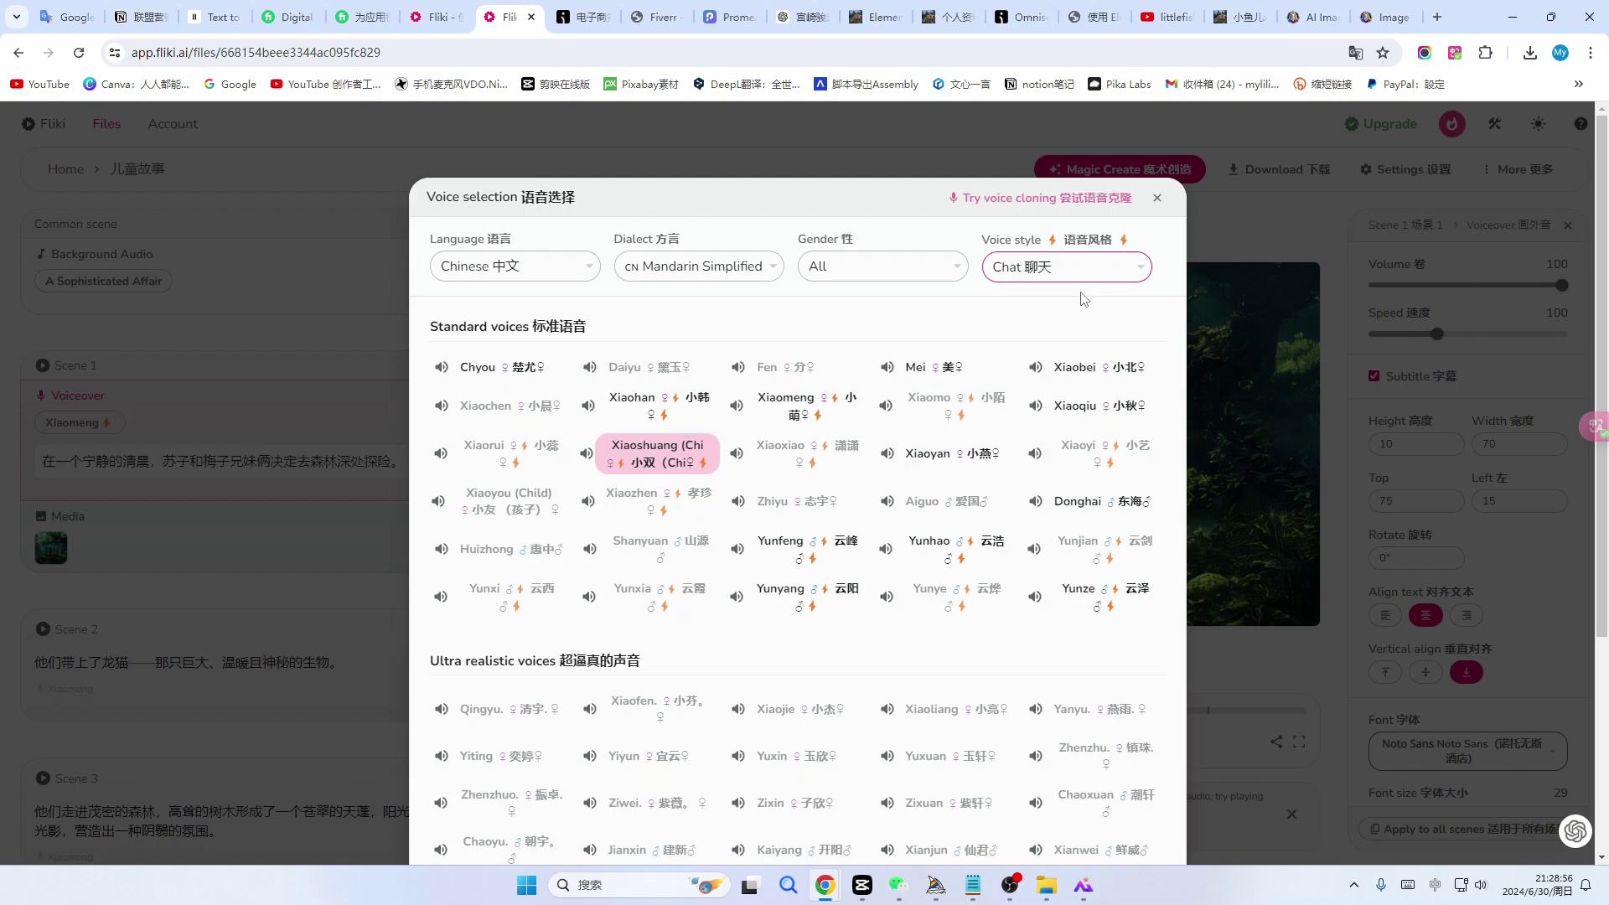
pyautogui.scroll(-4, 858, 375)
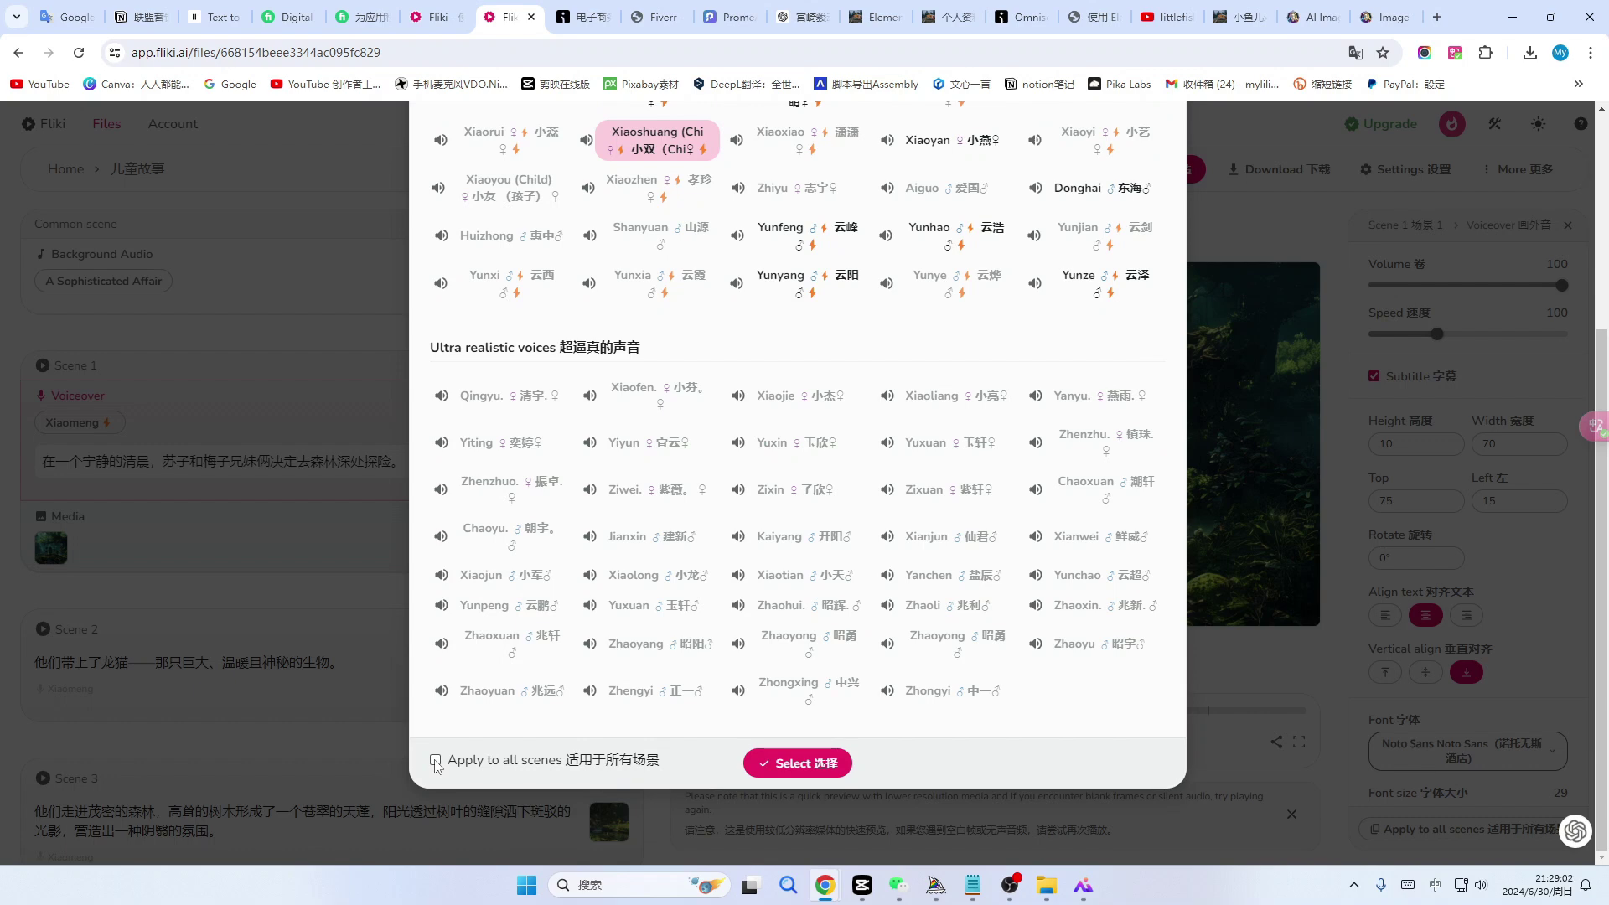
pyautogui.click(819, 764)
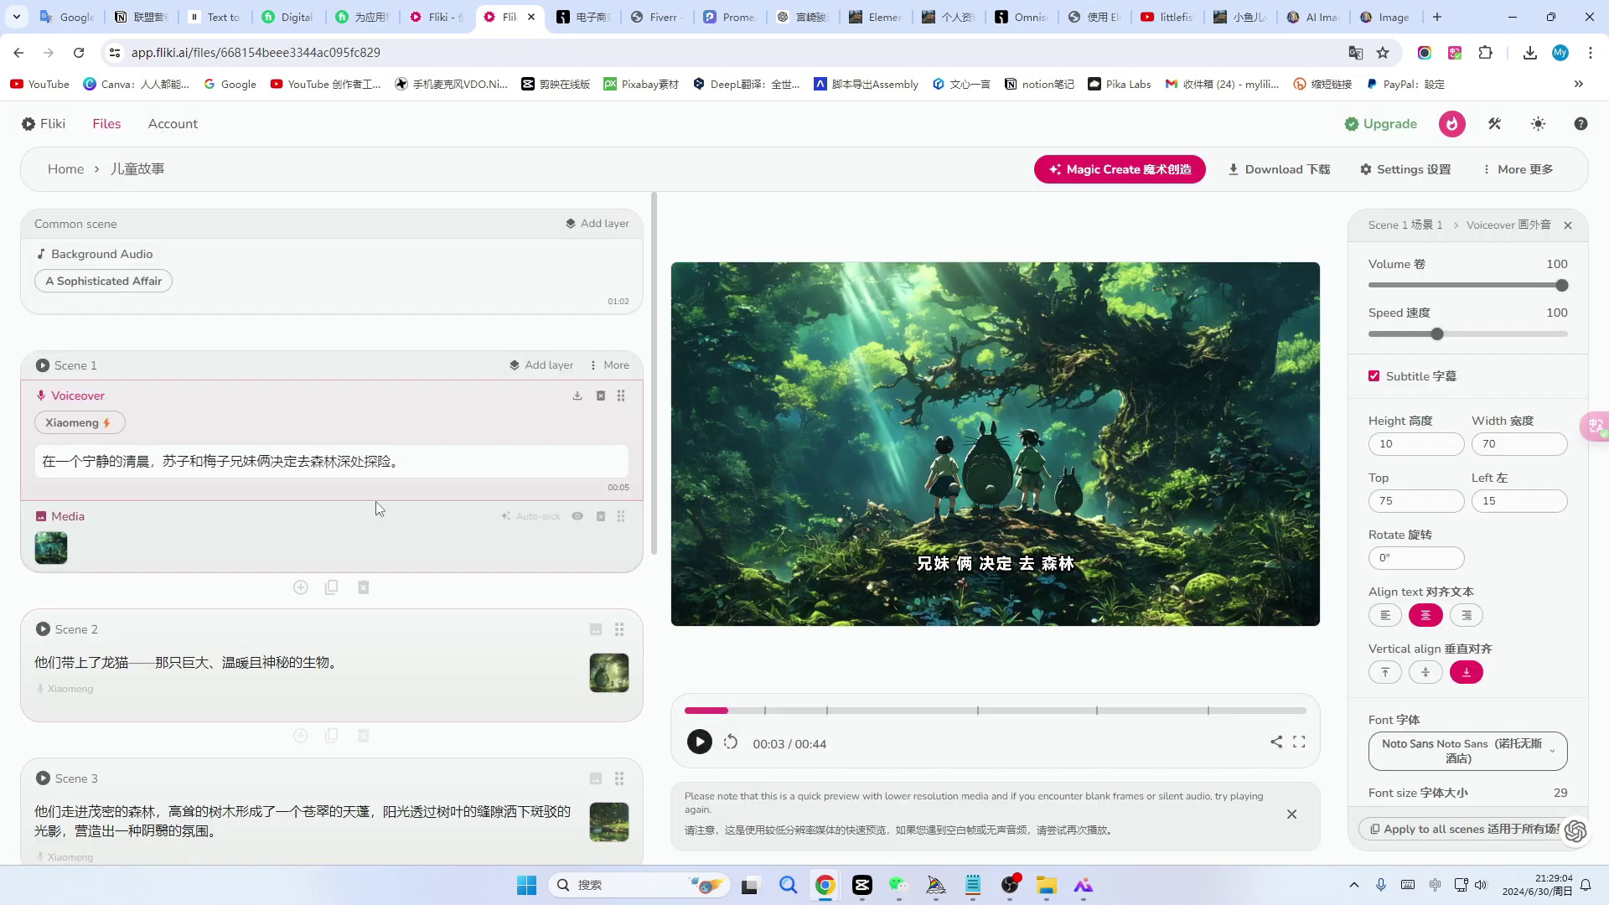
# - Select Scene 1's voiceover text and examine its subtitle position, font, colour, display, effect and animation settings
pyautogui.scroll(-2, 421, 501)
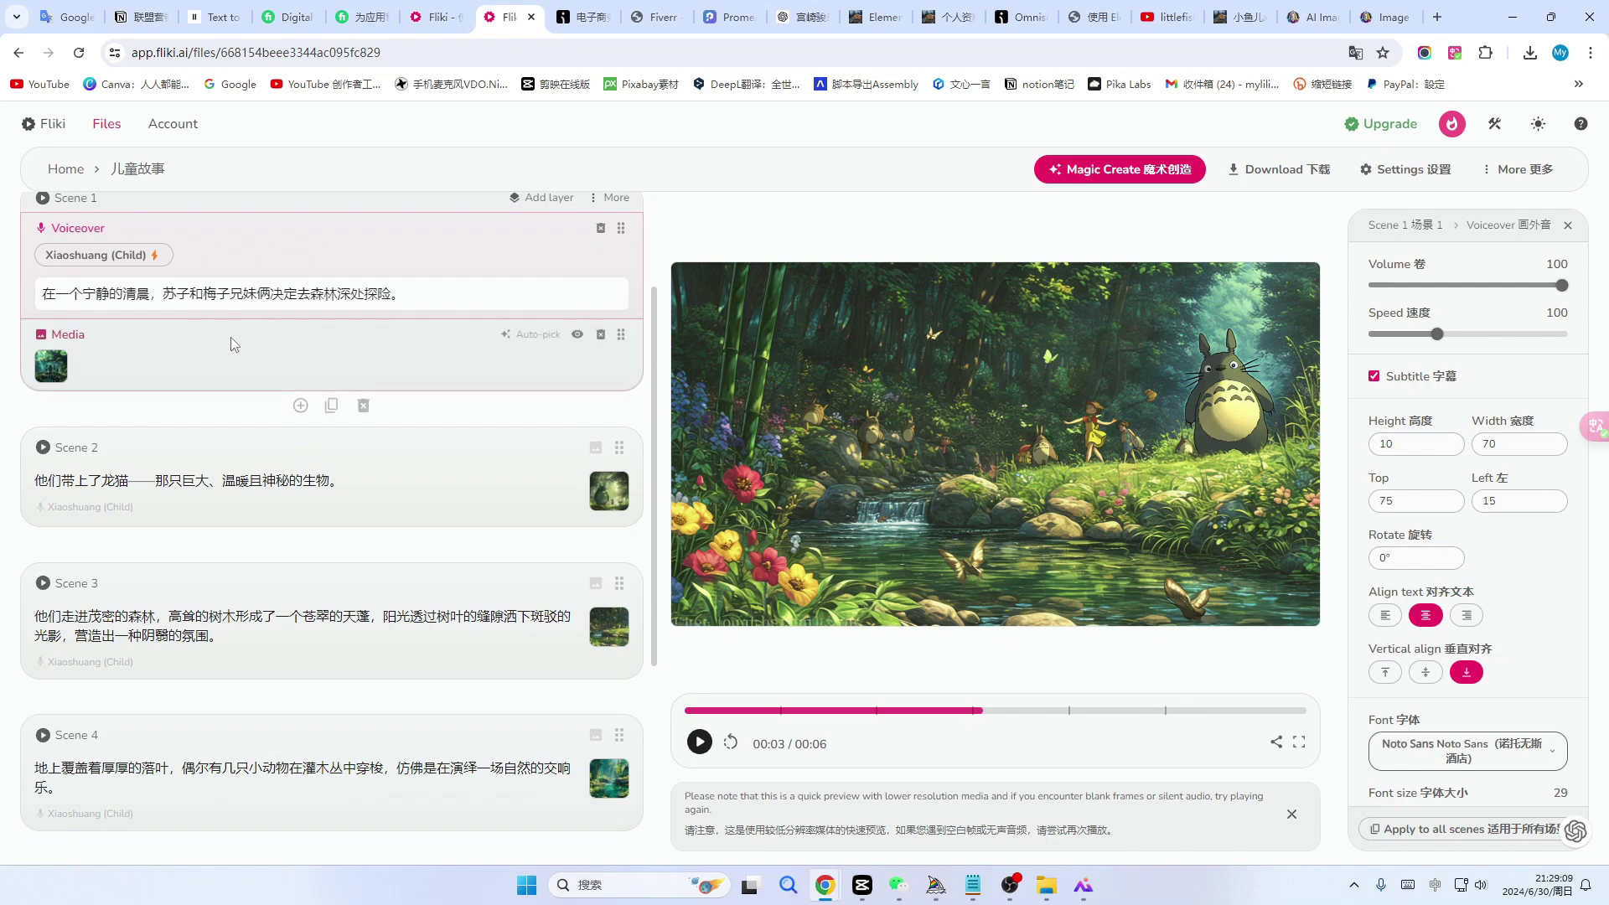
pyautogui.click(97, 293)
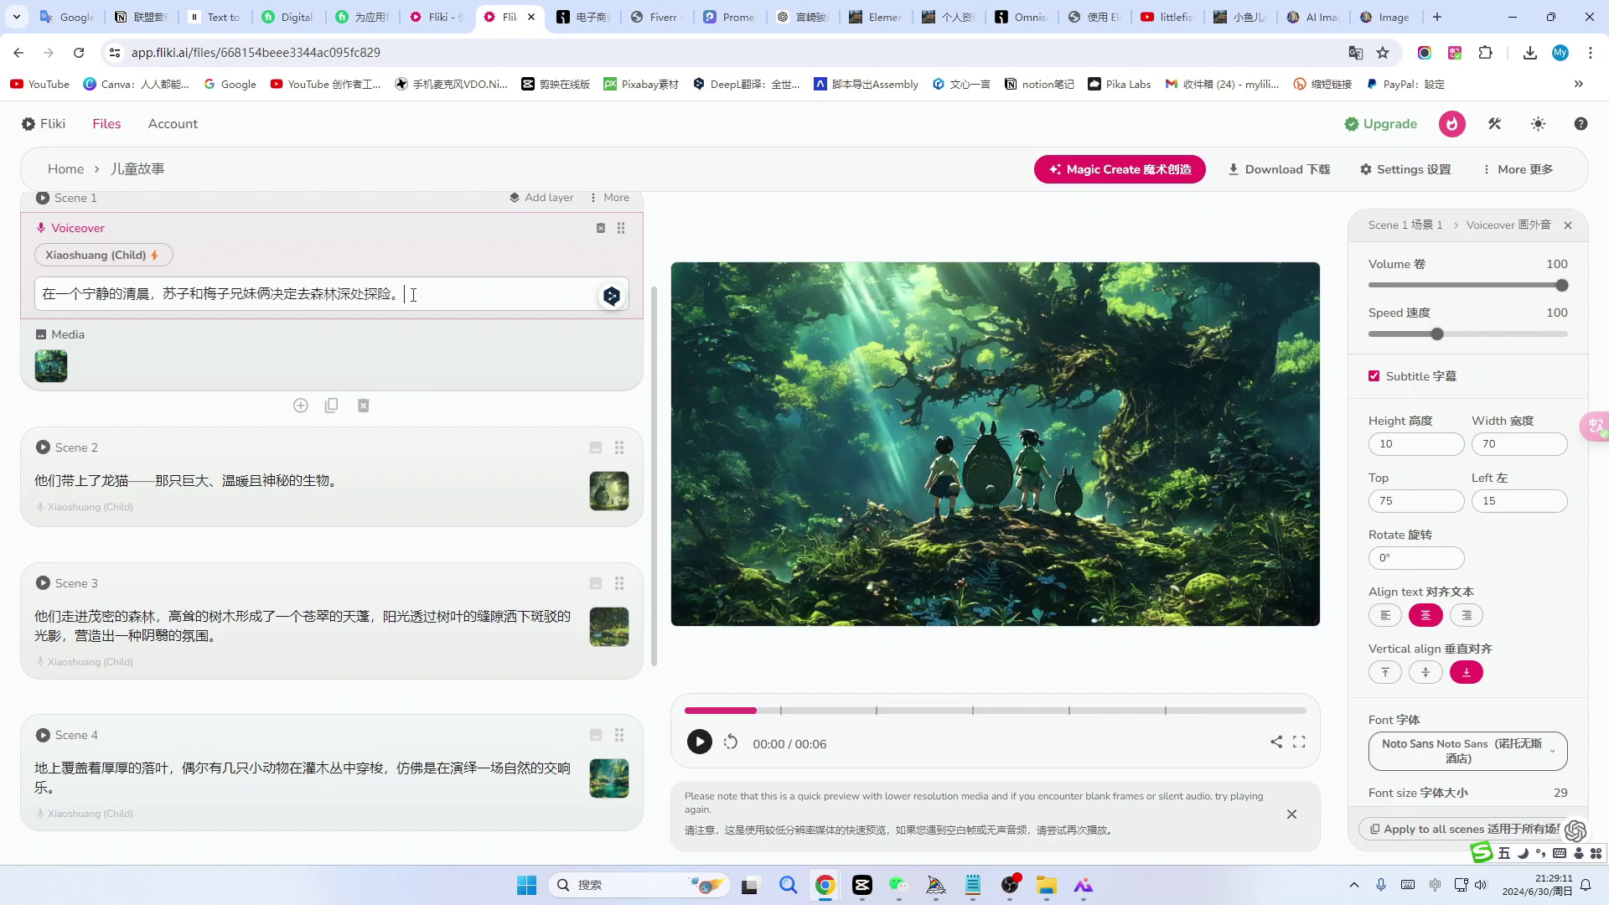
pyautogui.moveTo(424, 291); pyautogui.dragTo(40, 293)
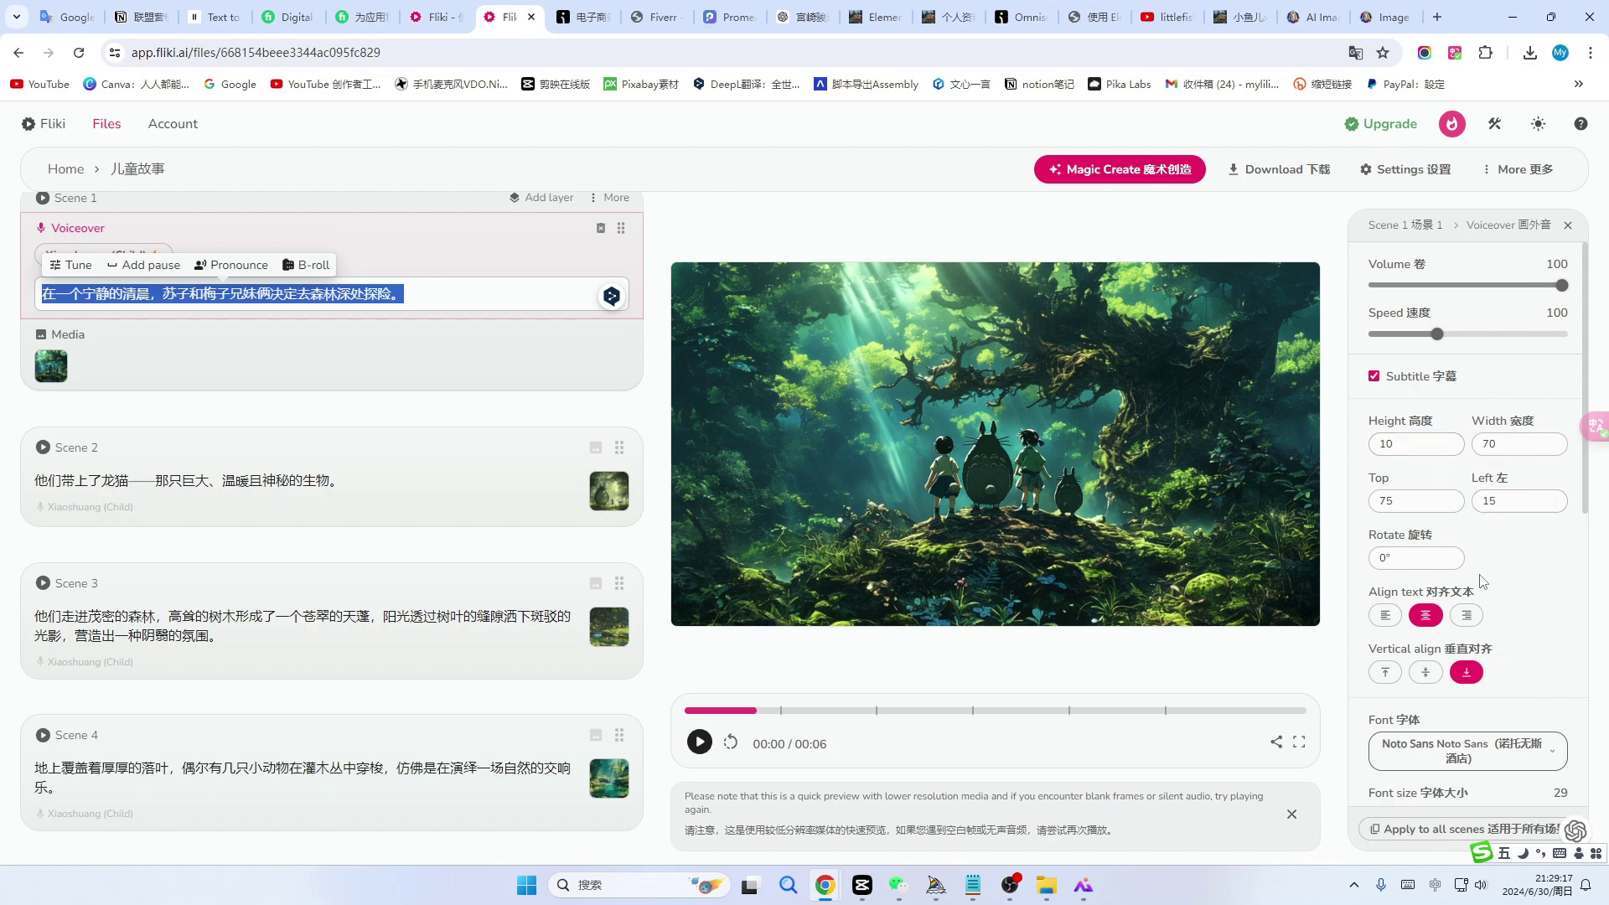
pyautogui.scroll(-1, 1483, 580)
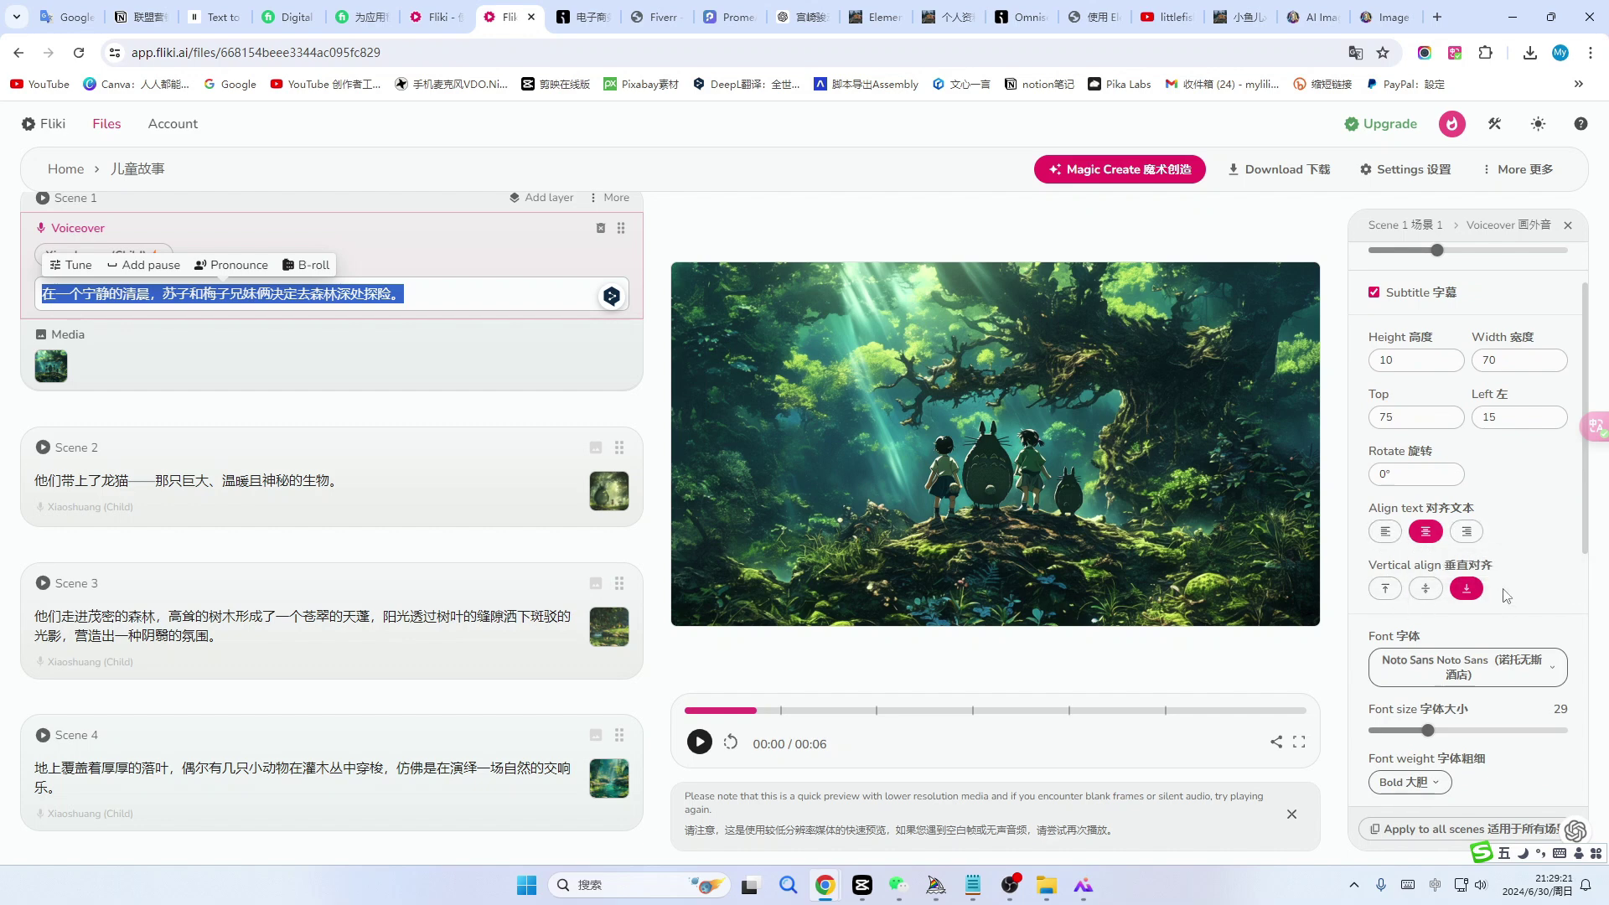
pyautogui.scroll(-1, 1506, 595)
pyautogui.scroll(-1, 1481, 631)
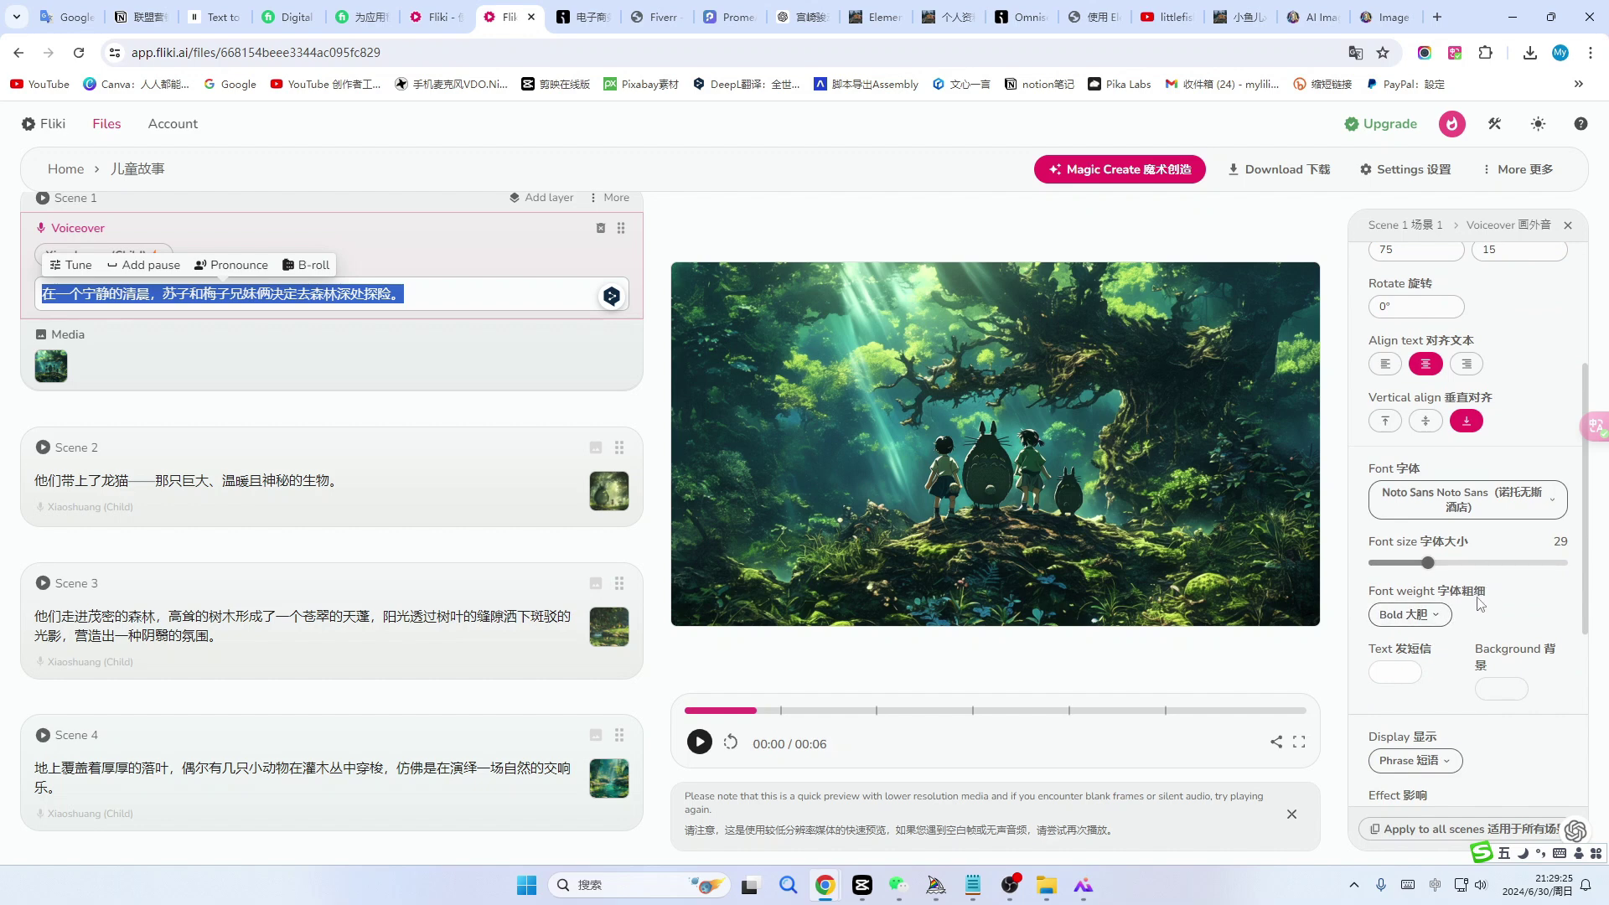
pyautogui.scroll(-2, 1480, 603)
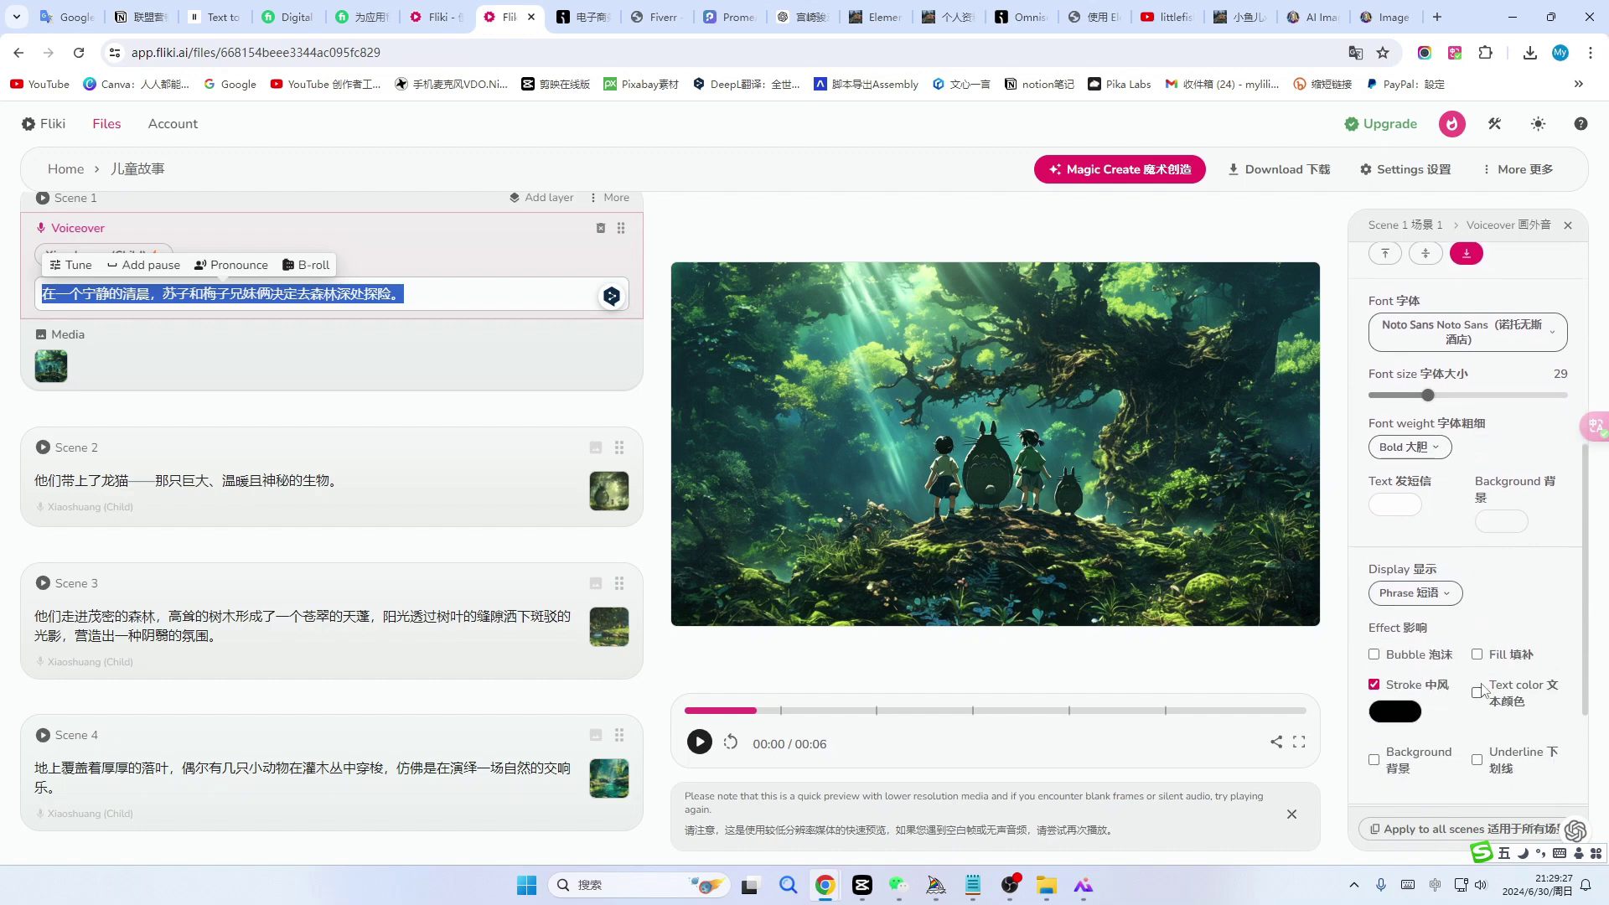
pyautogui.scroll(-2, 1542, 702)
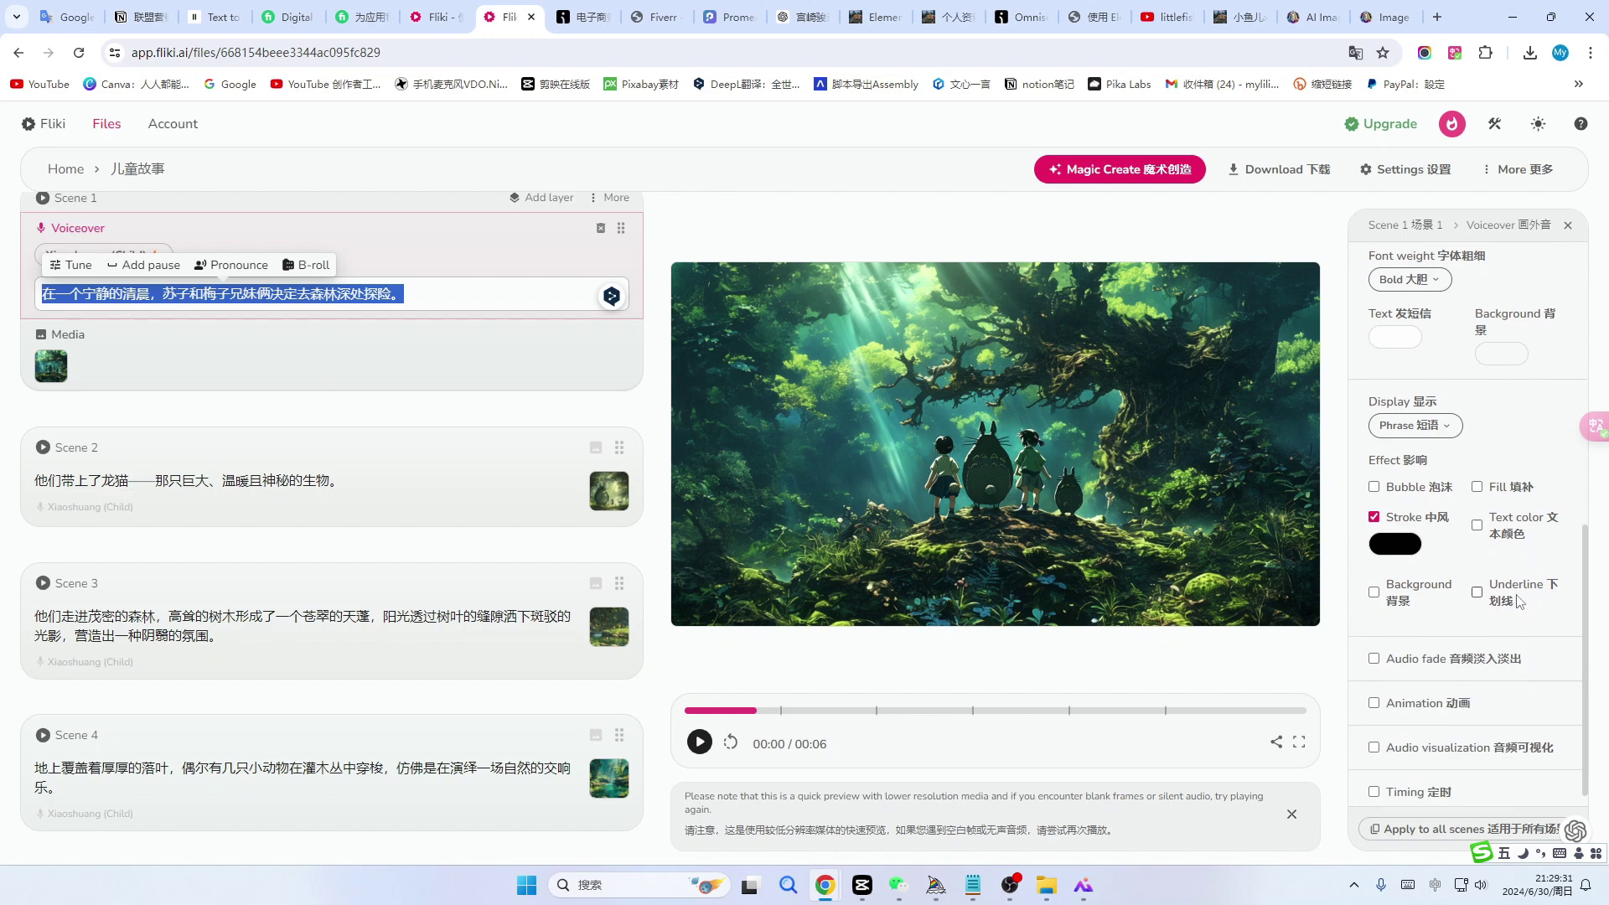
pyautogui.scroll(-1, 1519, 603)
# - Play the 儿童故事 video preview from the start of Scene 1
pyautogui.scroll(5, 1516, 605)
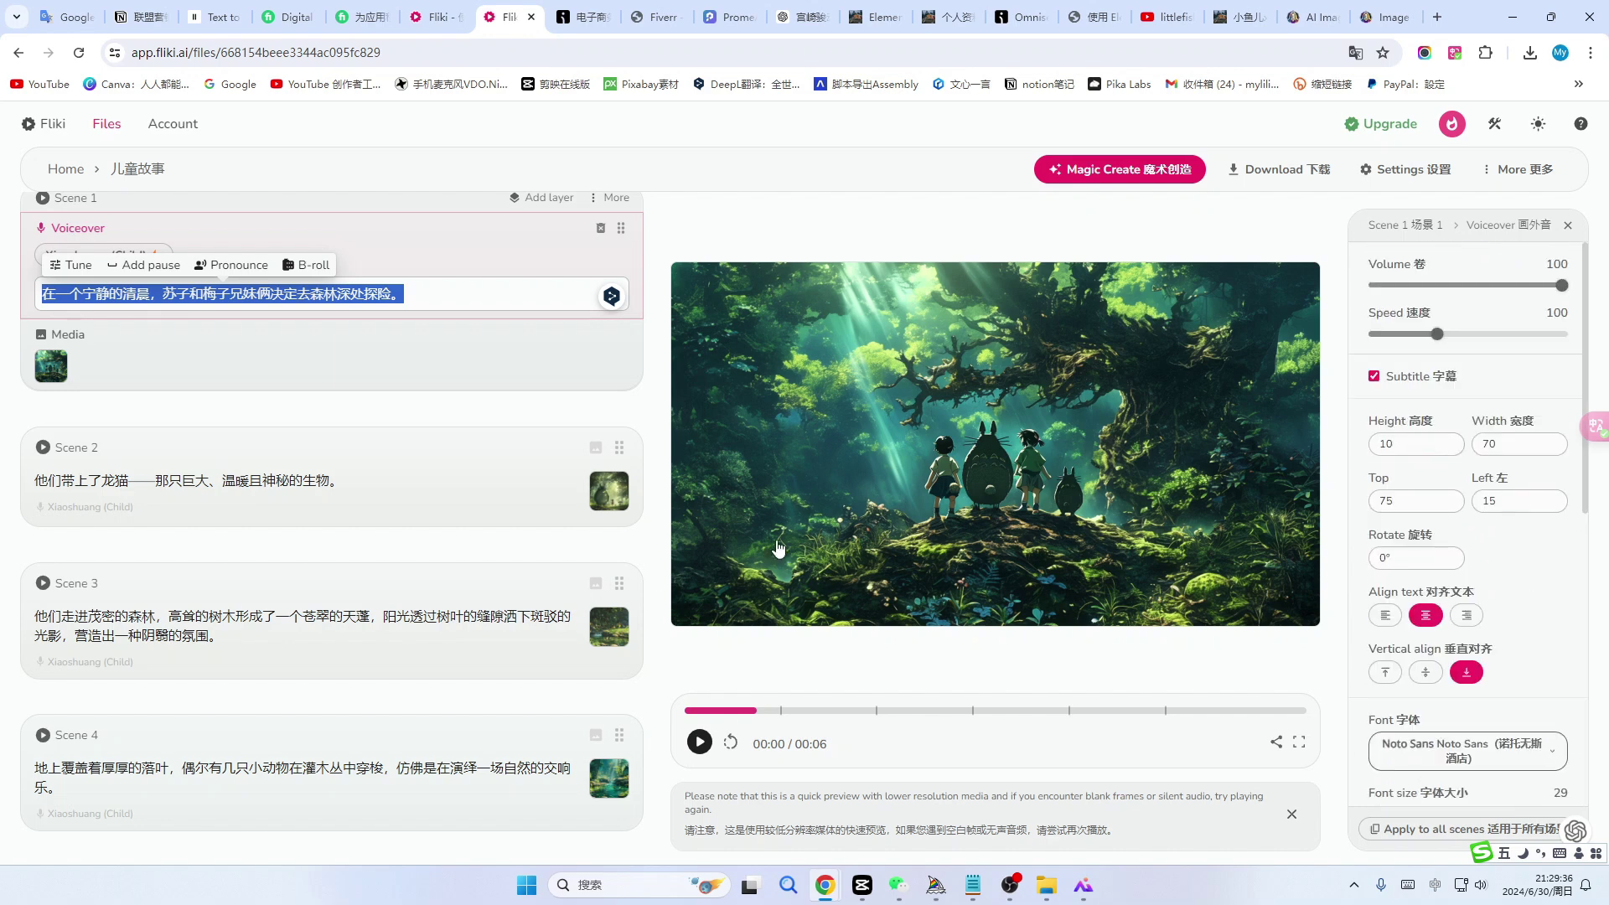
pyautogui.click(748, 711)
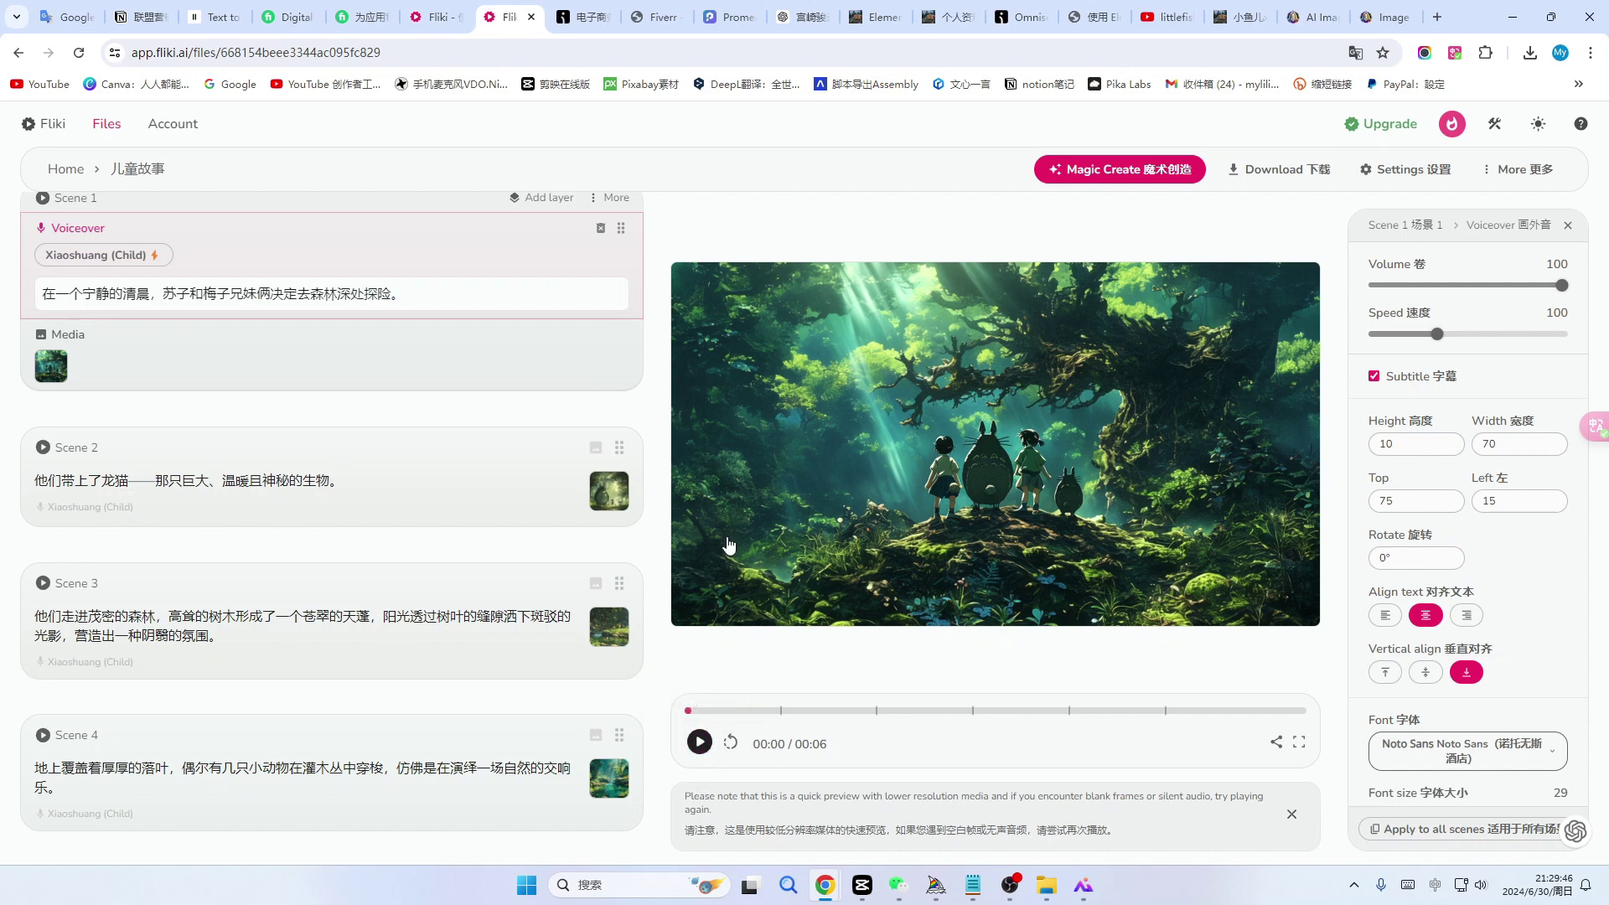
pyautogui.click(699, 742)
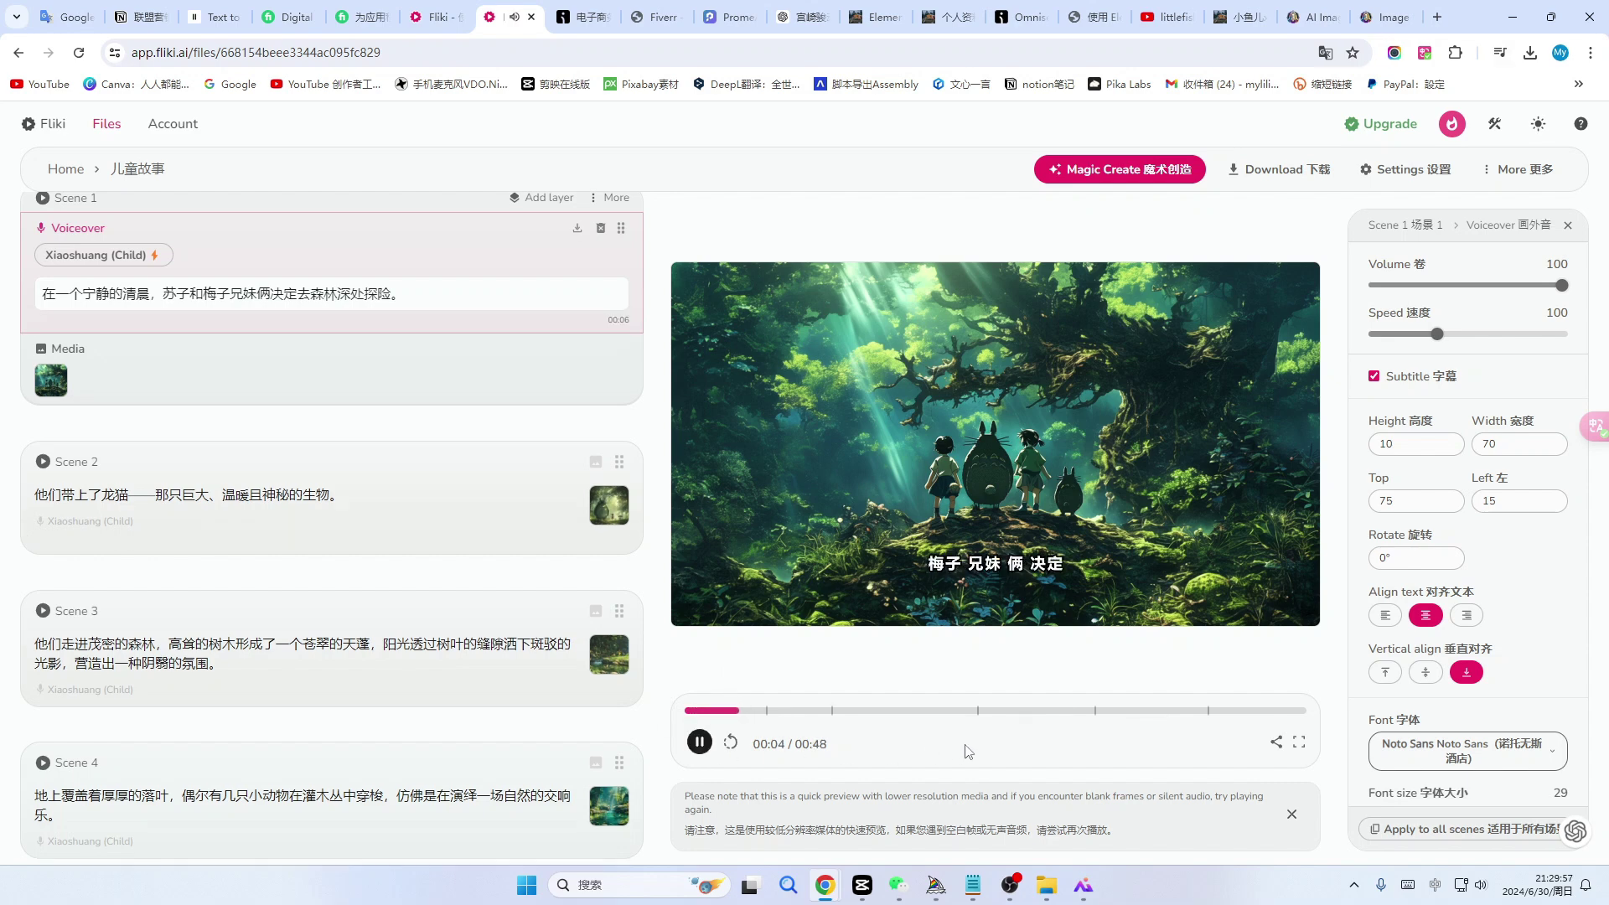
# - Pause the video preview and open the music selection for the common scene's background audio
pyautogui.click(699, 741)
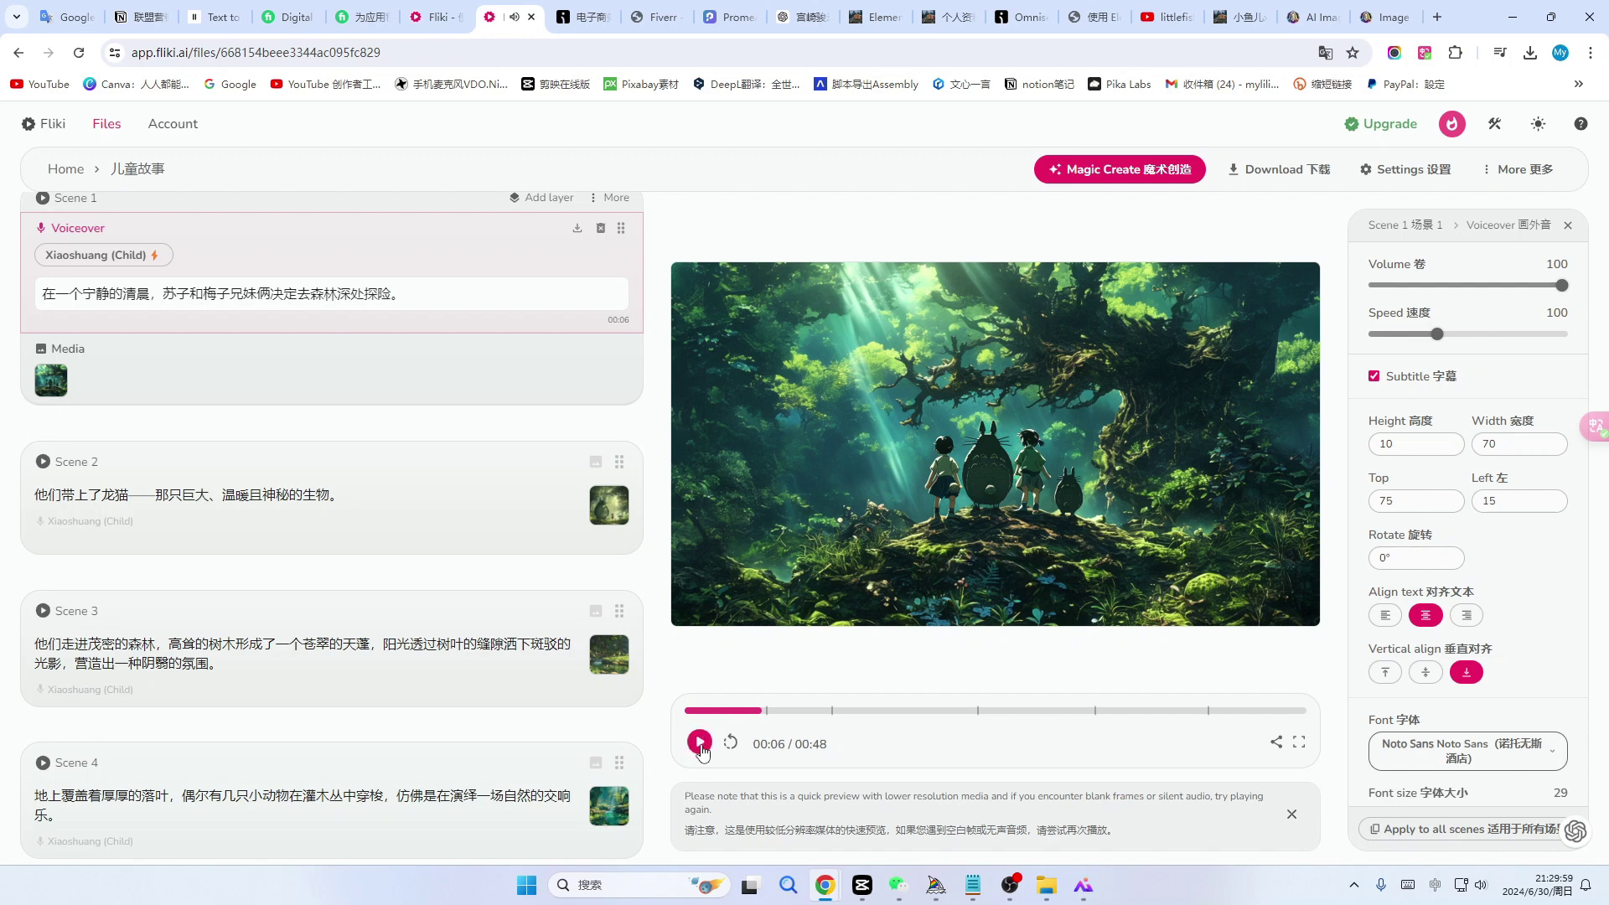
pyautogui.scroll(2, 50, 375)
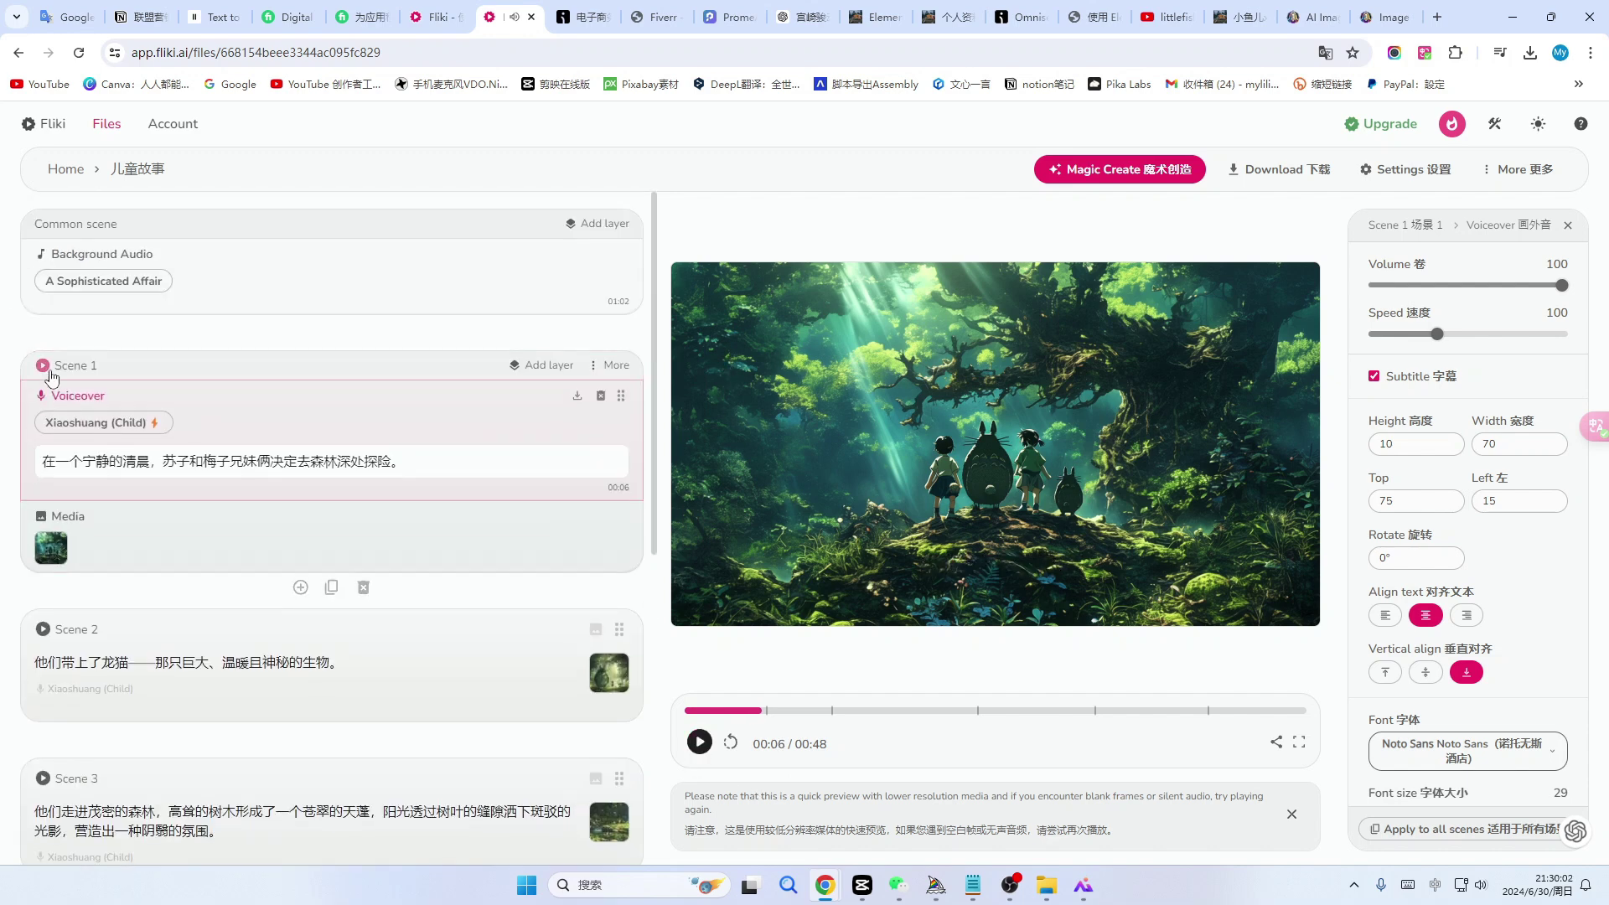
pyautogui.click(85, 256)
pyautogui.click(85, 256)
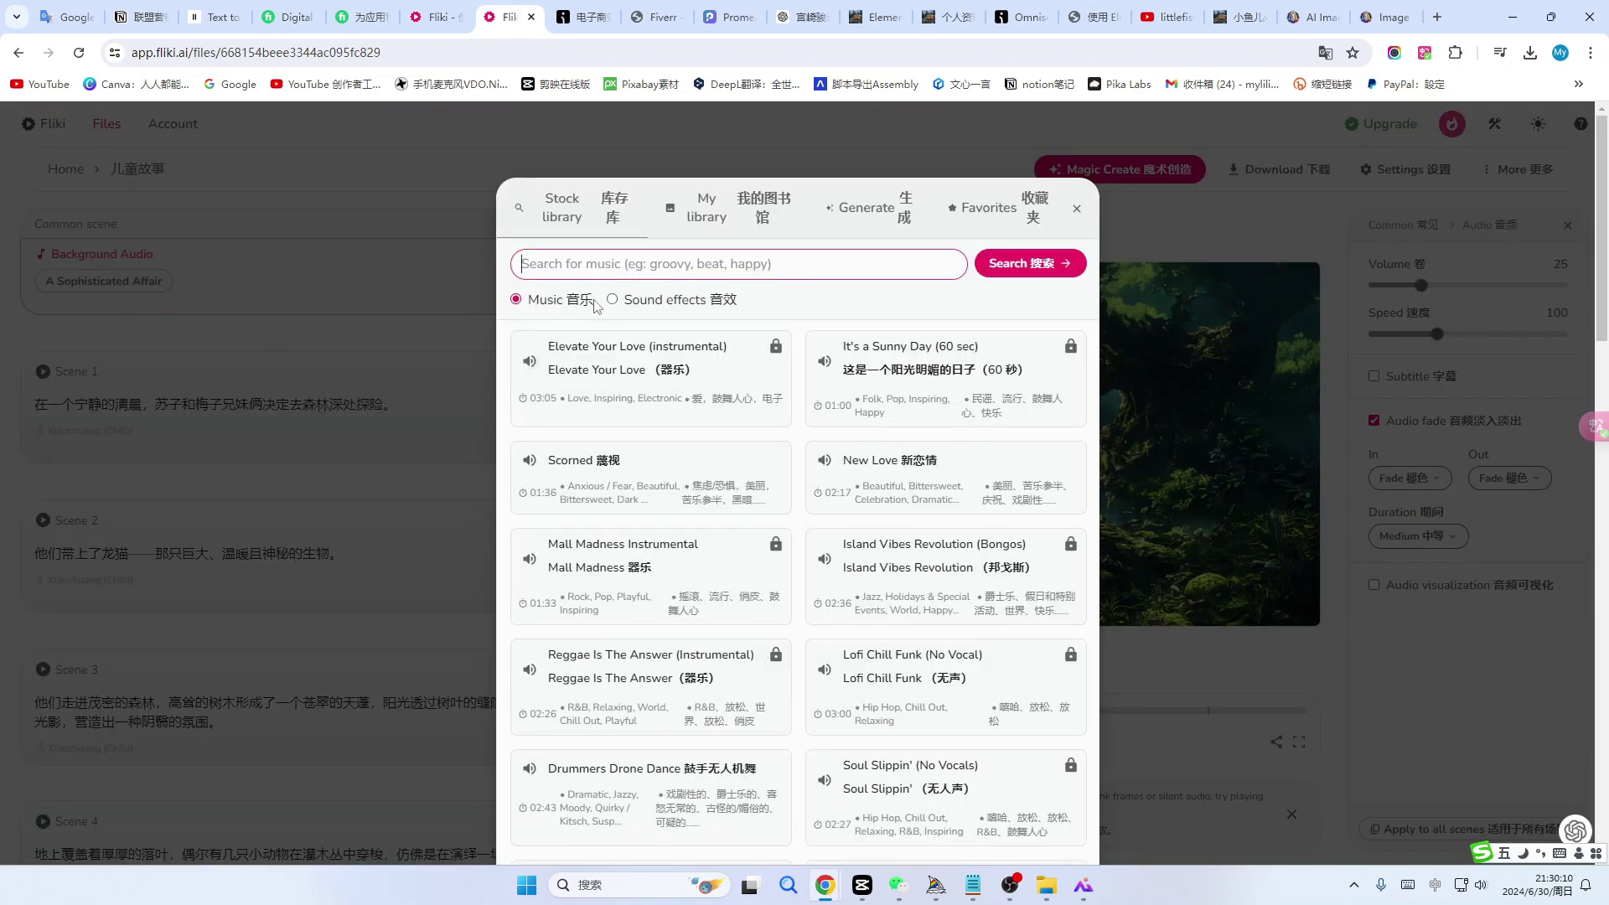
# - Audition stock music tracks for the background audio, including Elevate Your Love, New Love and Scorned
pyautogui.click(529, 361)
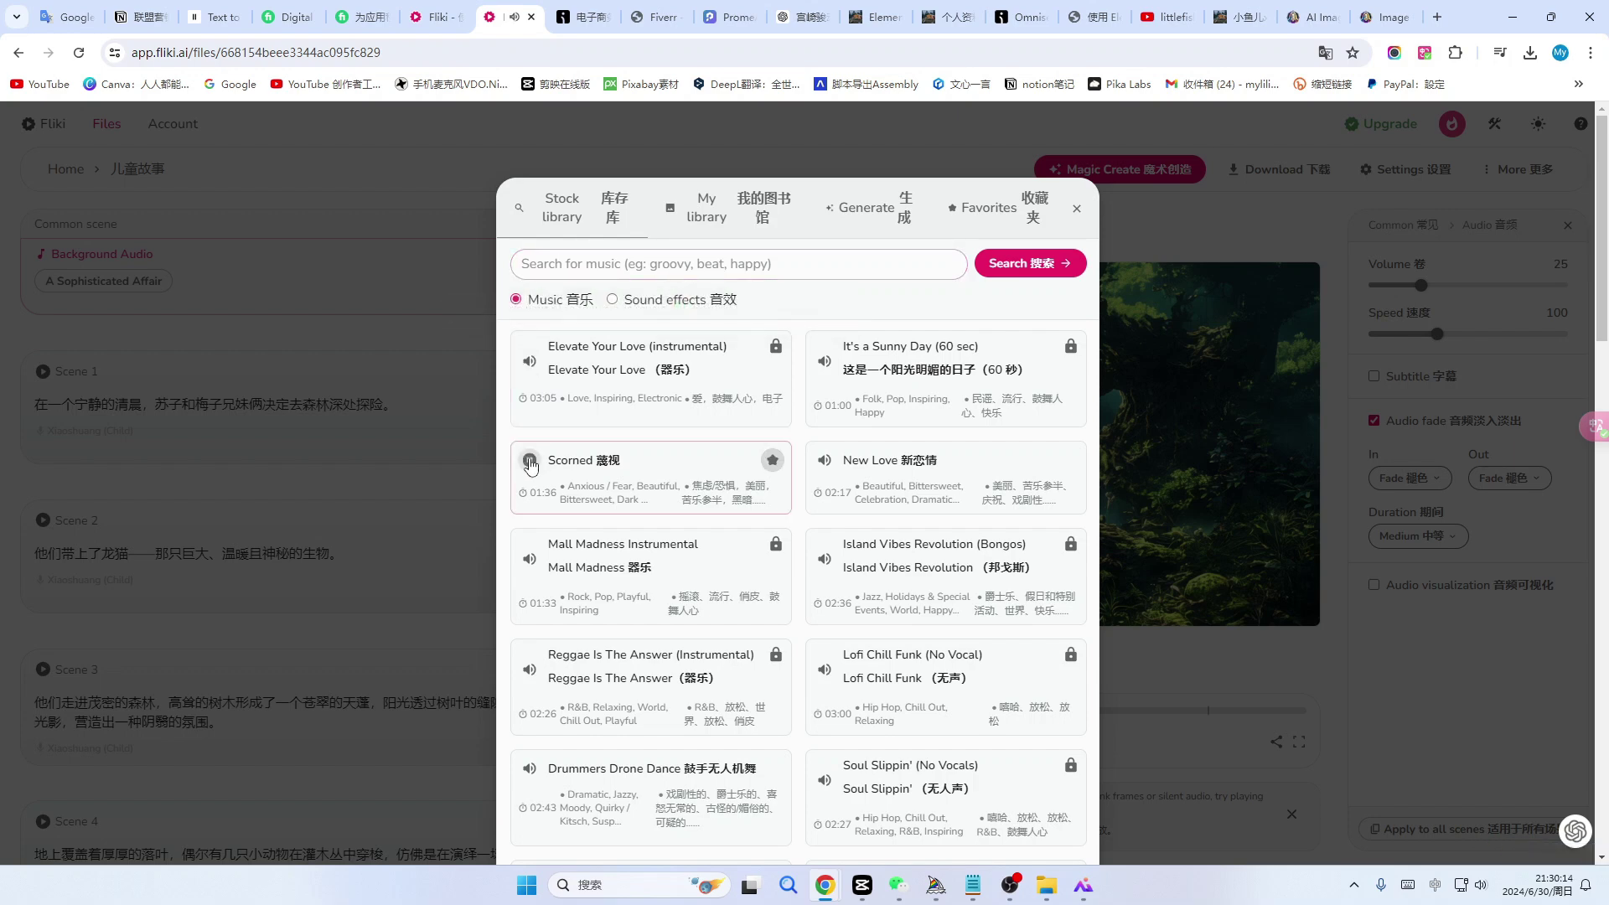
pyautogui.click(825, 462)
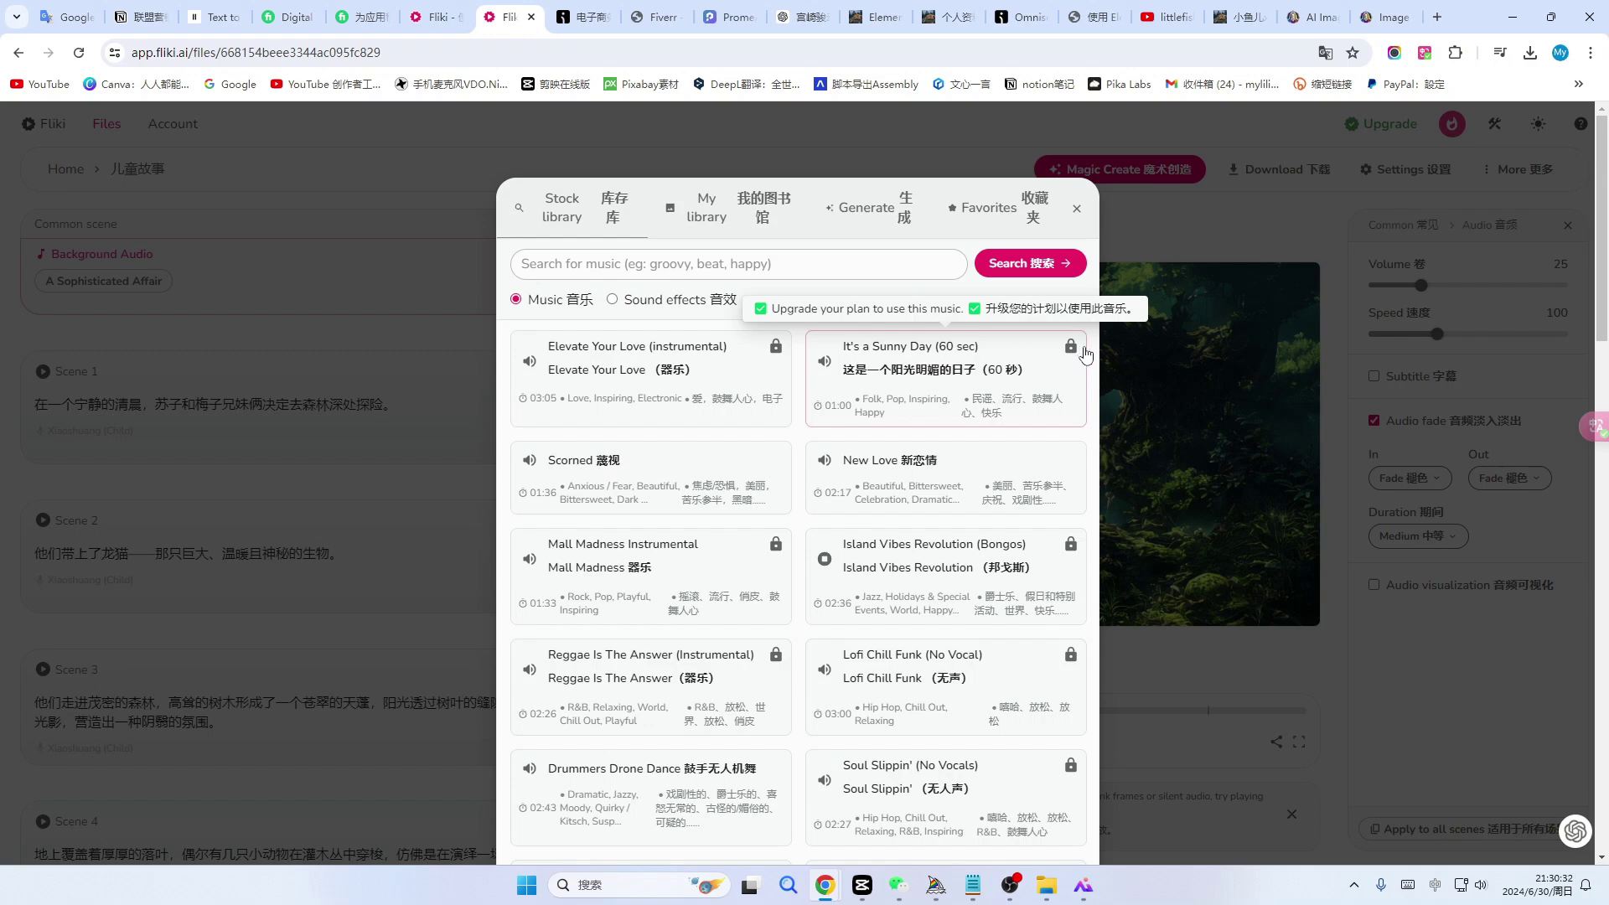
pyautogui.click(528, 463)
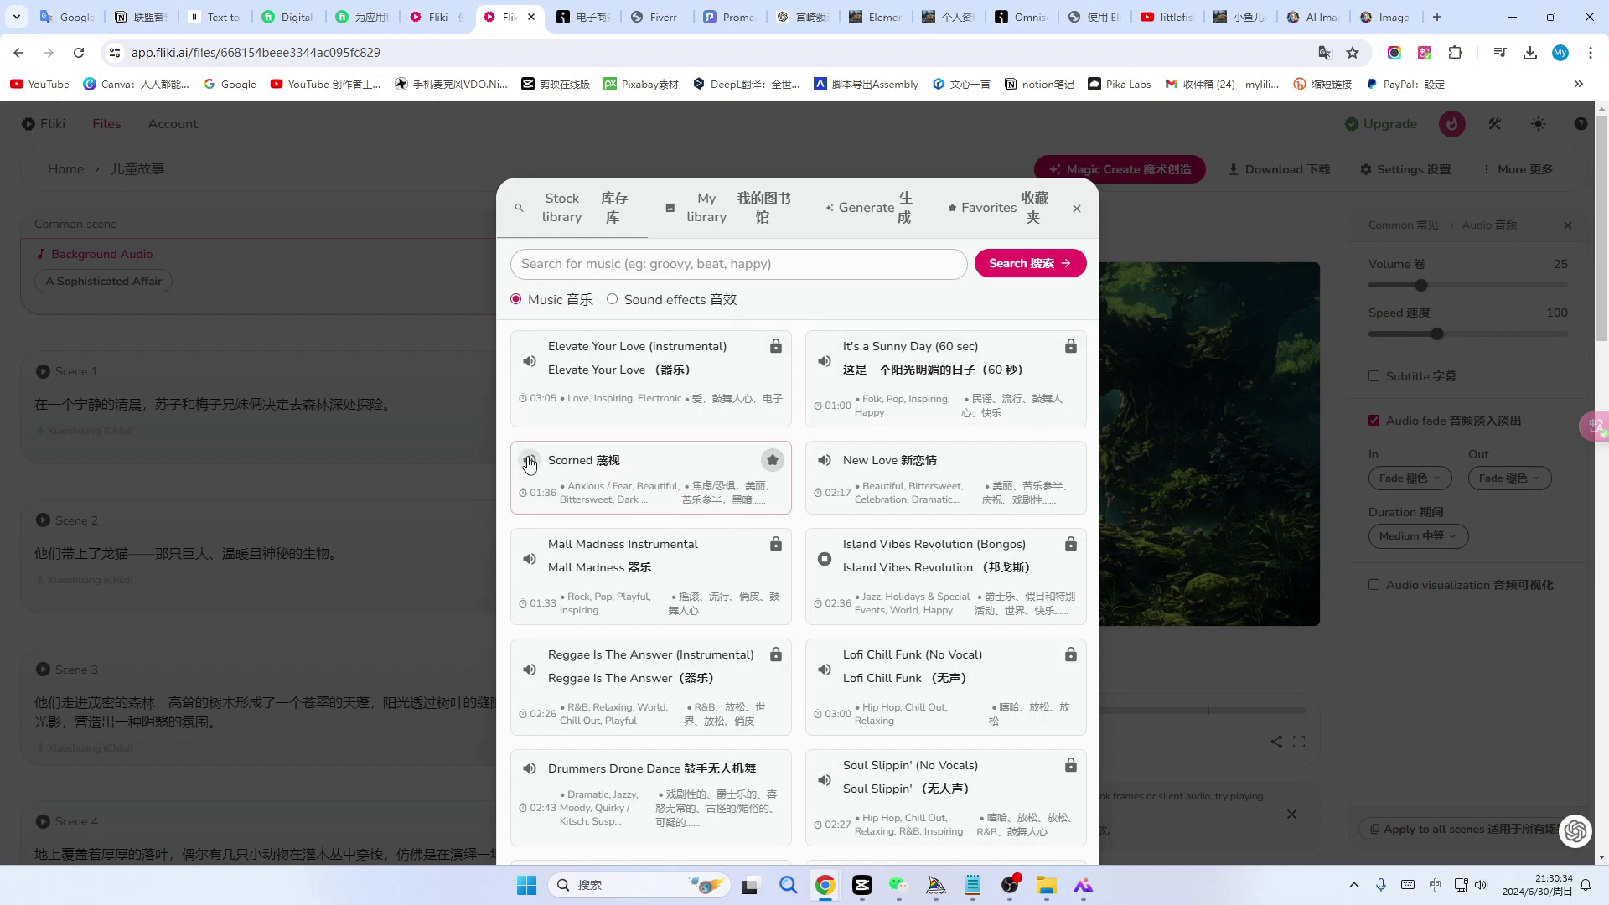
# - Choose the uploaded track 轻音乐1.mp3 from the personal library as the common scene's background audio
pyautogui.click(708, 209)
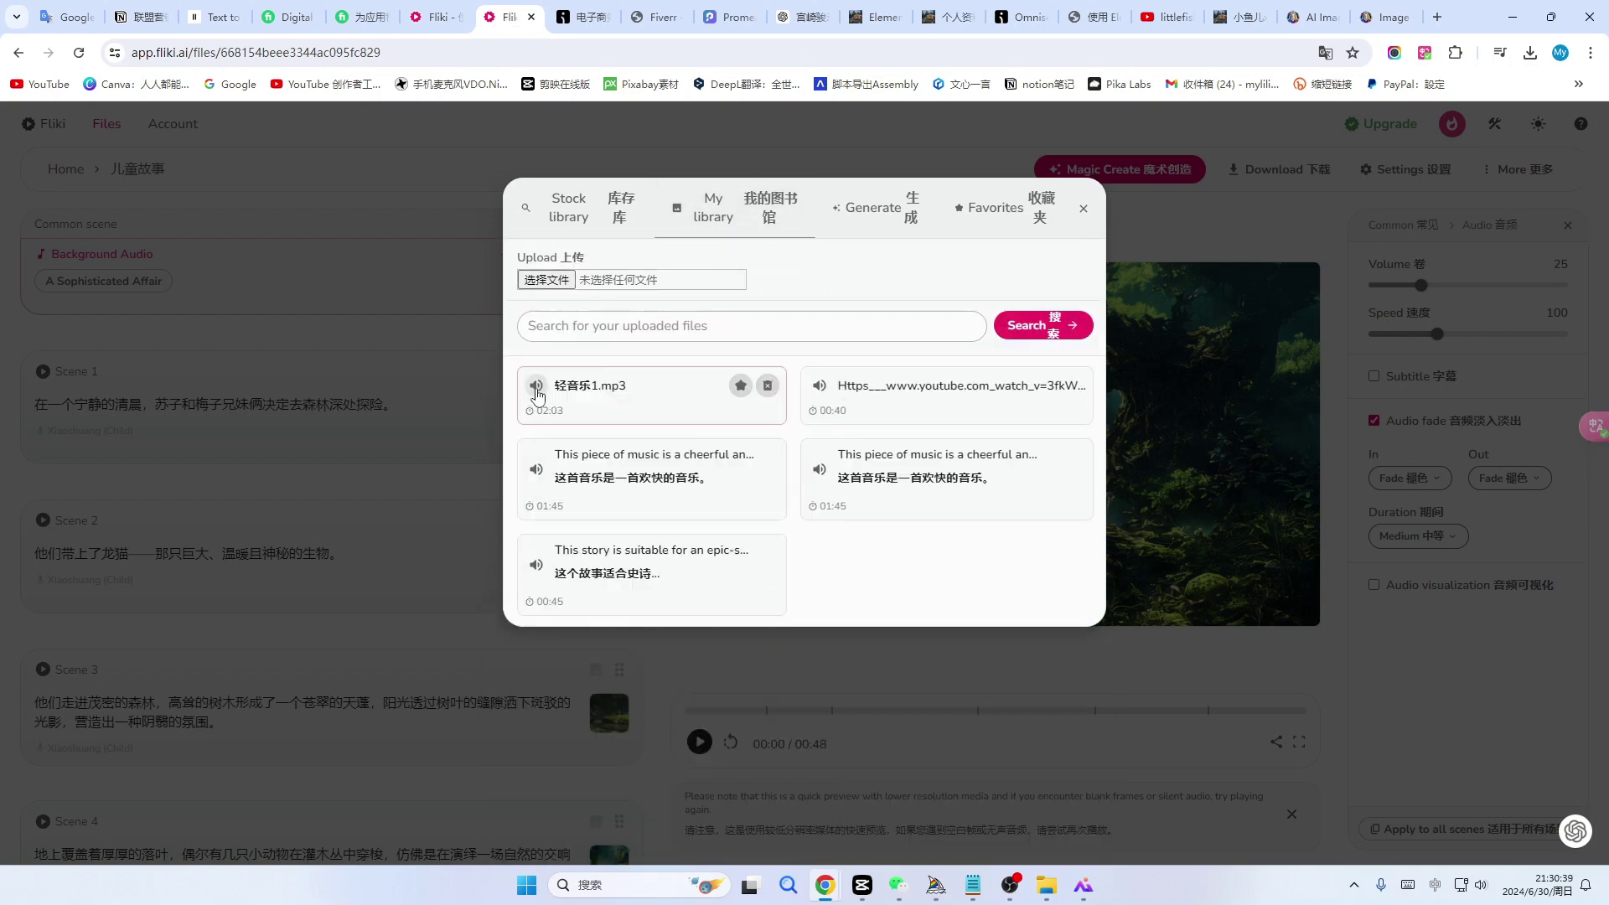
pyautogui.click(237, 314)
# - Play the 儿童故事 video preview in the enlarged view to check the voiceover, subtitles and background music together
pyautogui.scroll(-2, 413, 467)
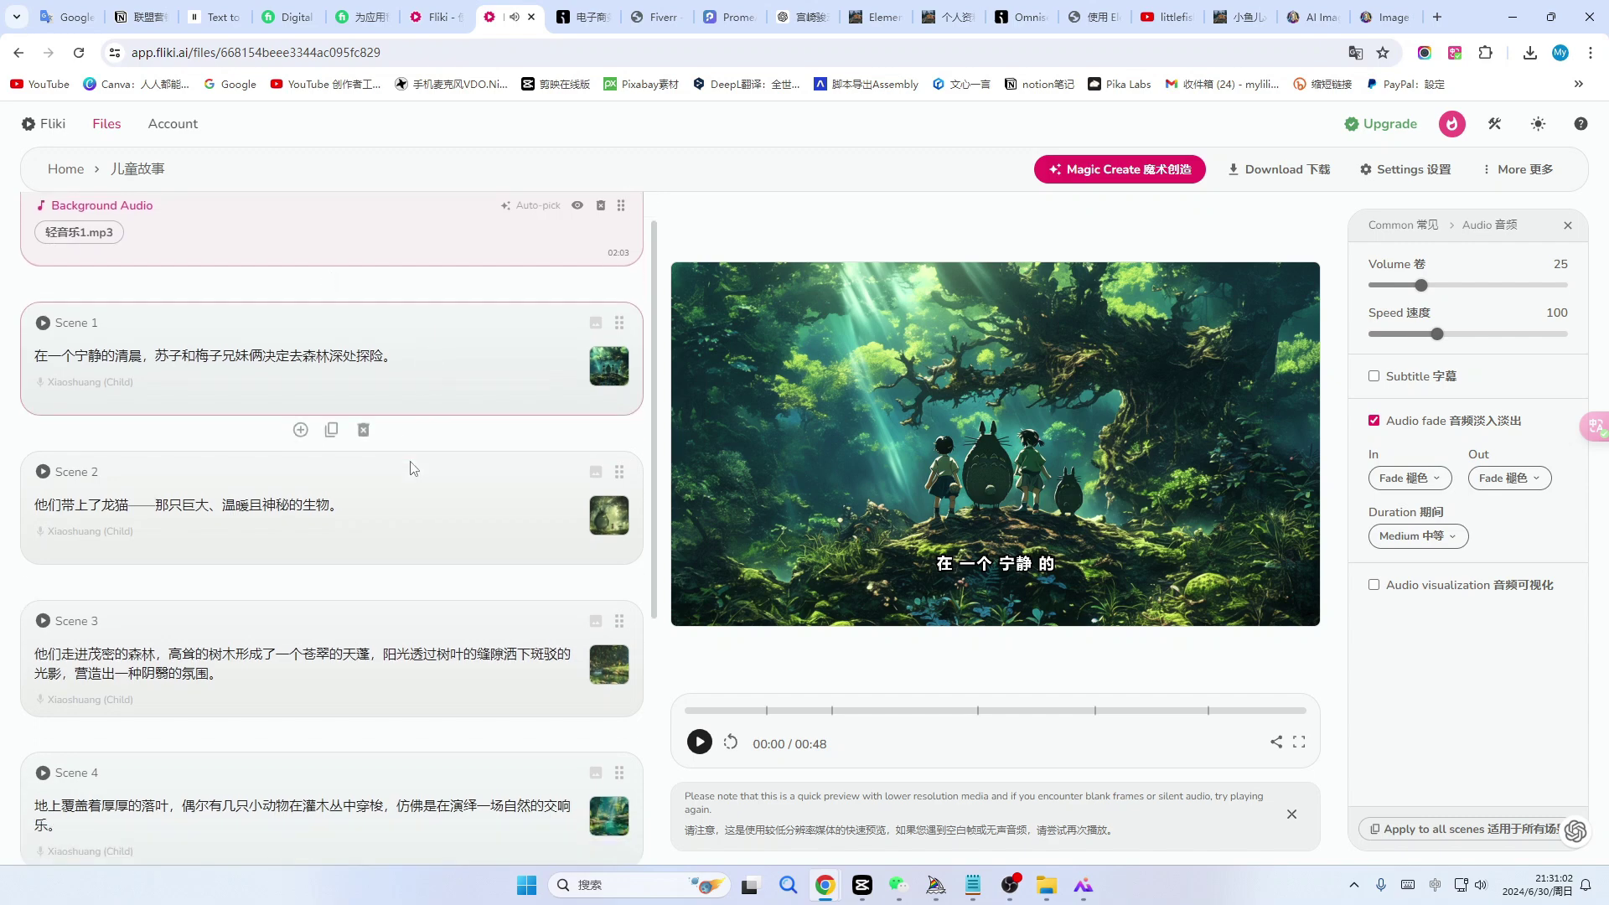
pyautogui.scroll(2, 413, 466)
pyautogui.click(699, 742)
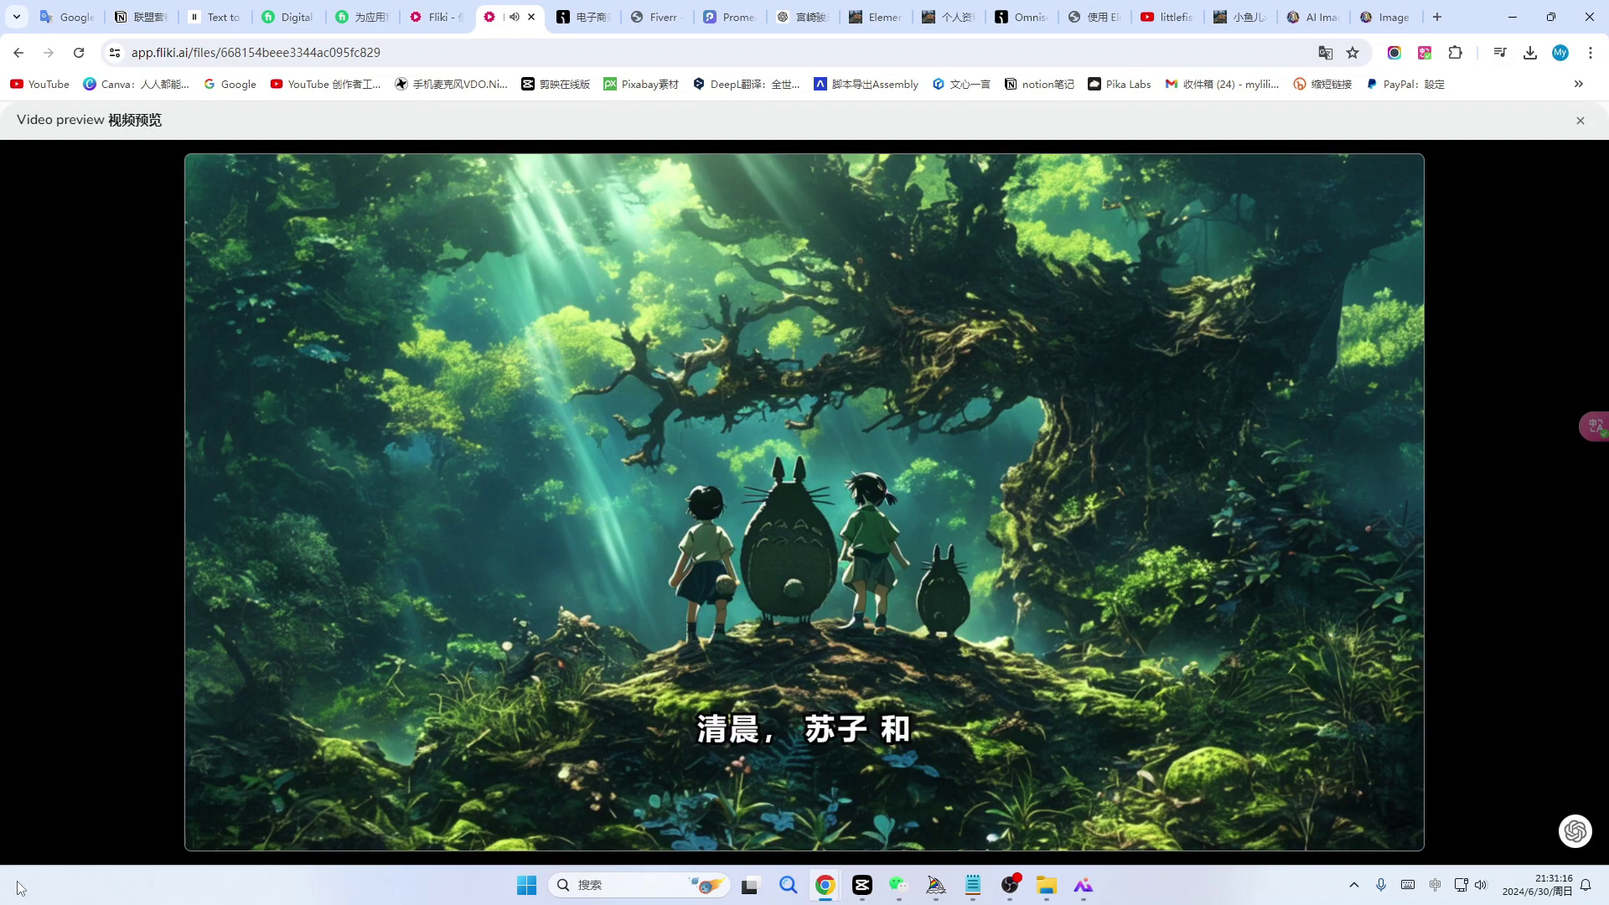
pyautogui.moveTo(665, 827)
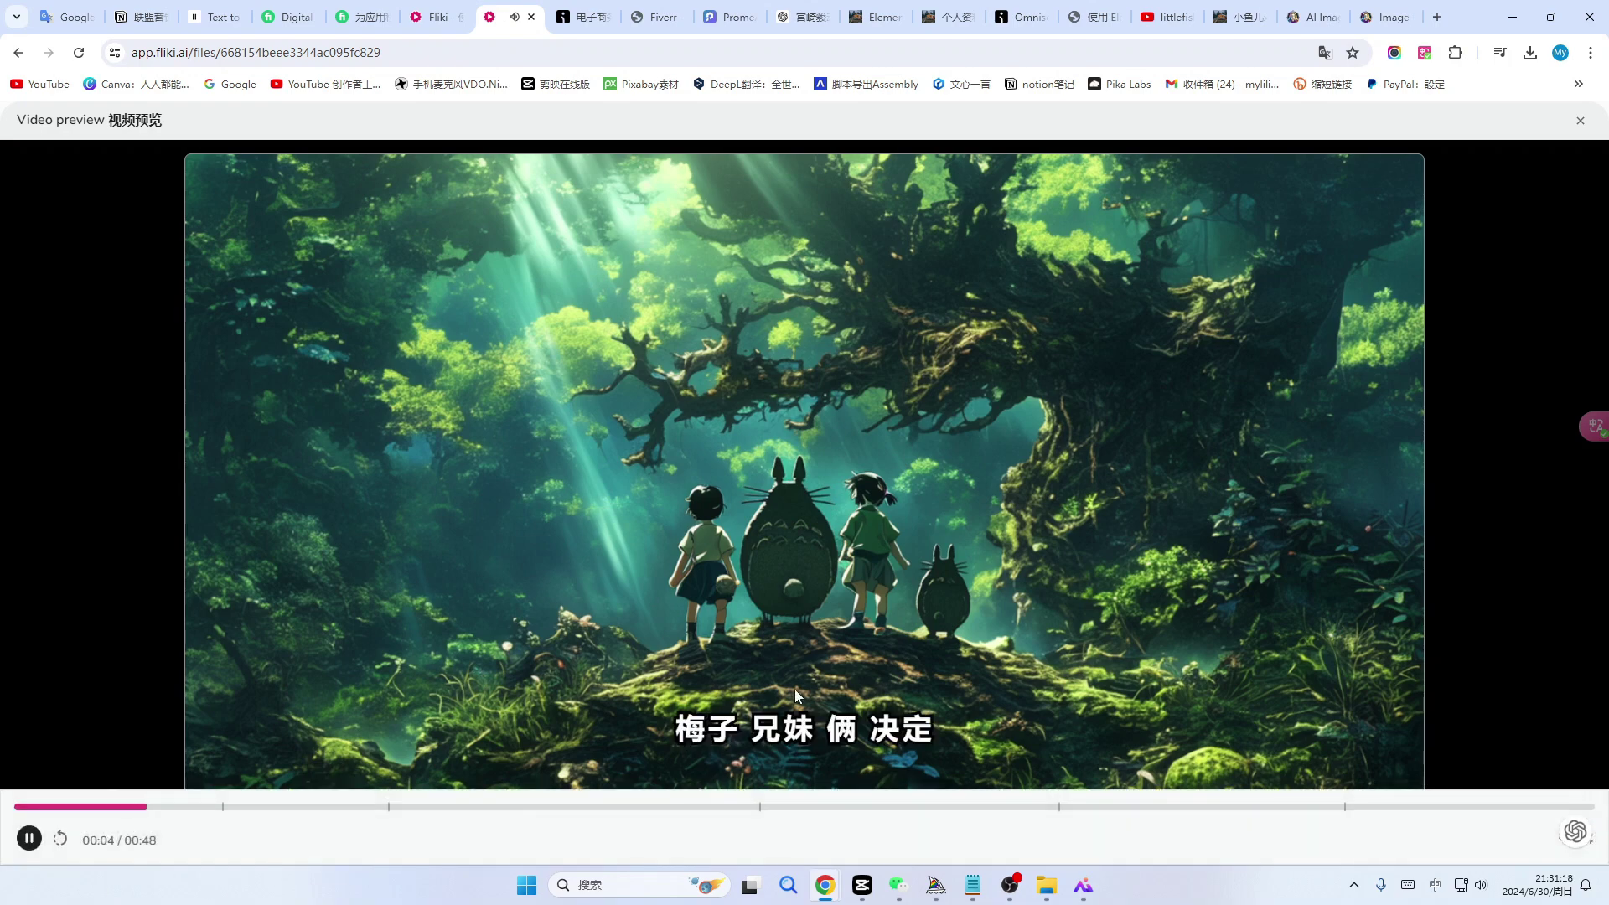